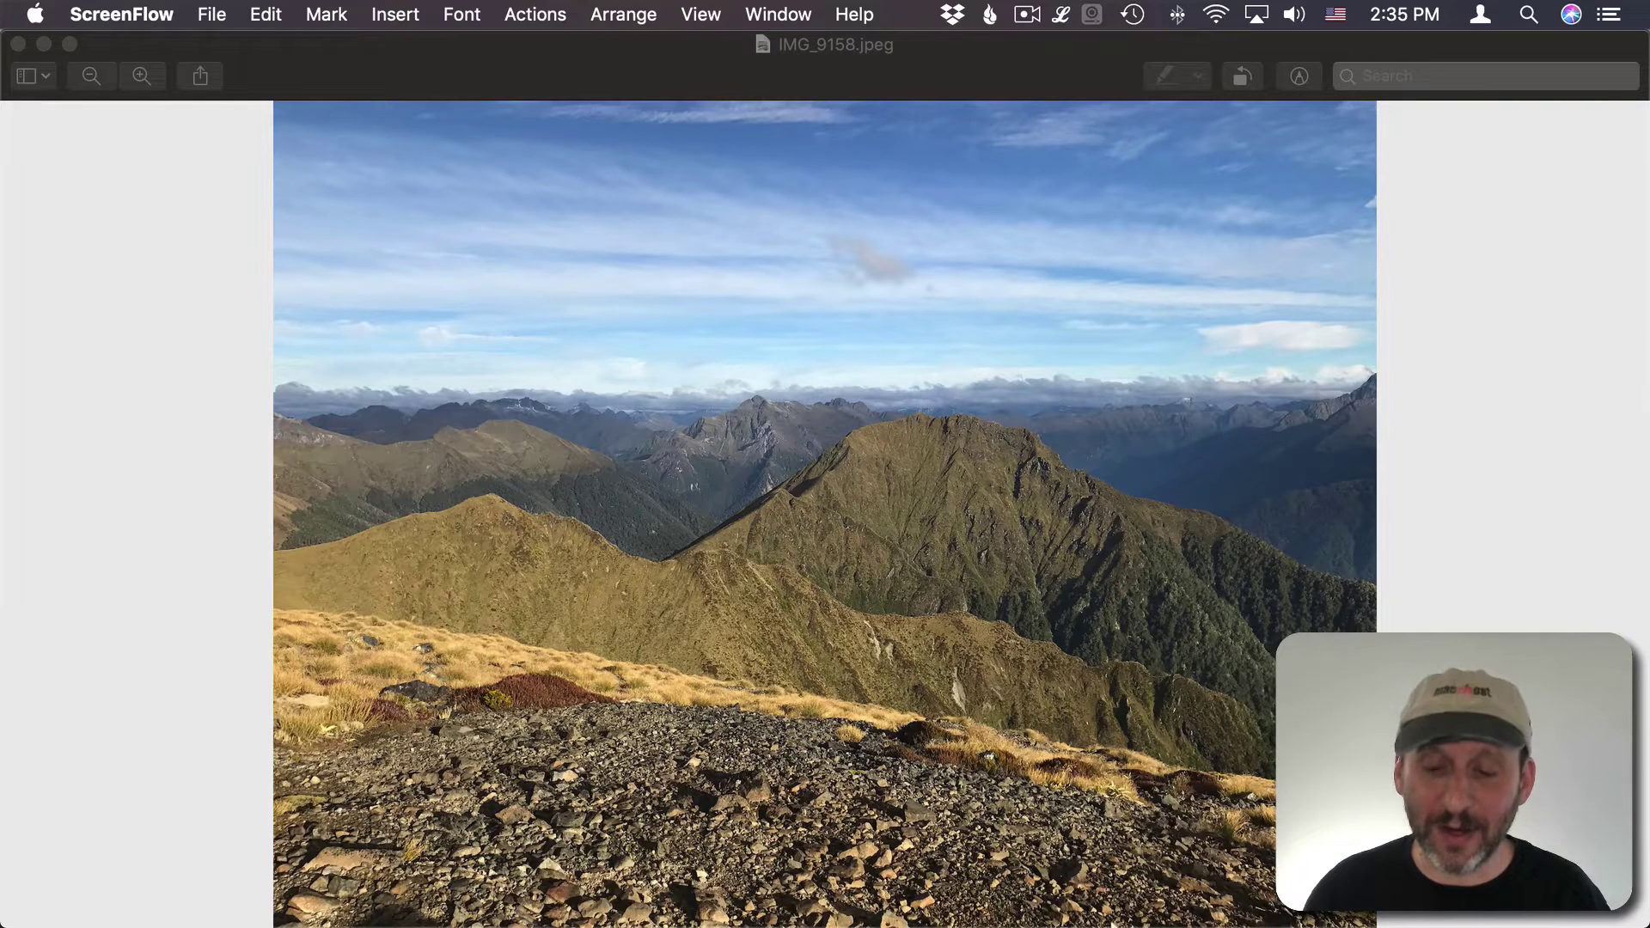
# - Launch Keynote and create a new presentation with the Standard White theme
pyautogui.moveTo(1131, 915)
pyautogui.click(927, 902)
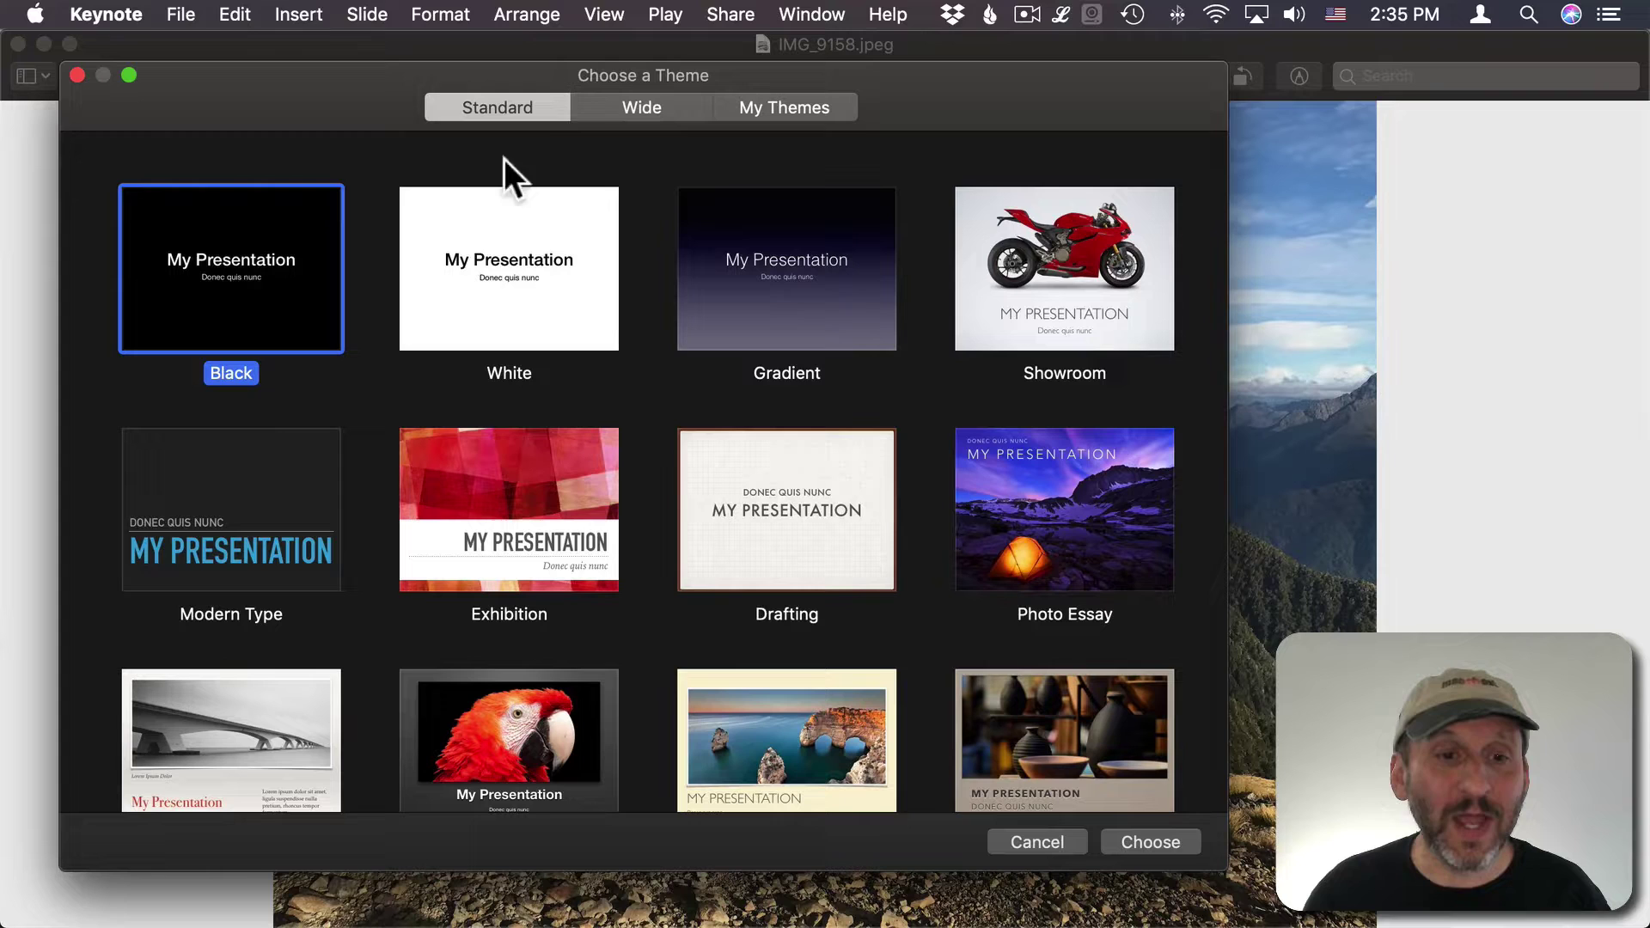
pyautogui.click(504, 108)
pyautogui.click(513, 253)
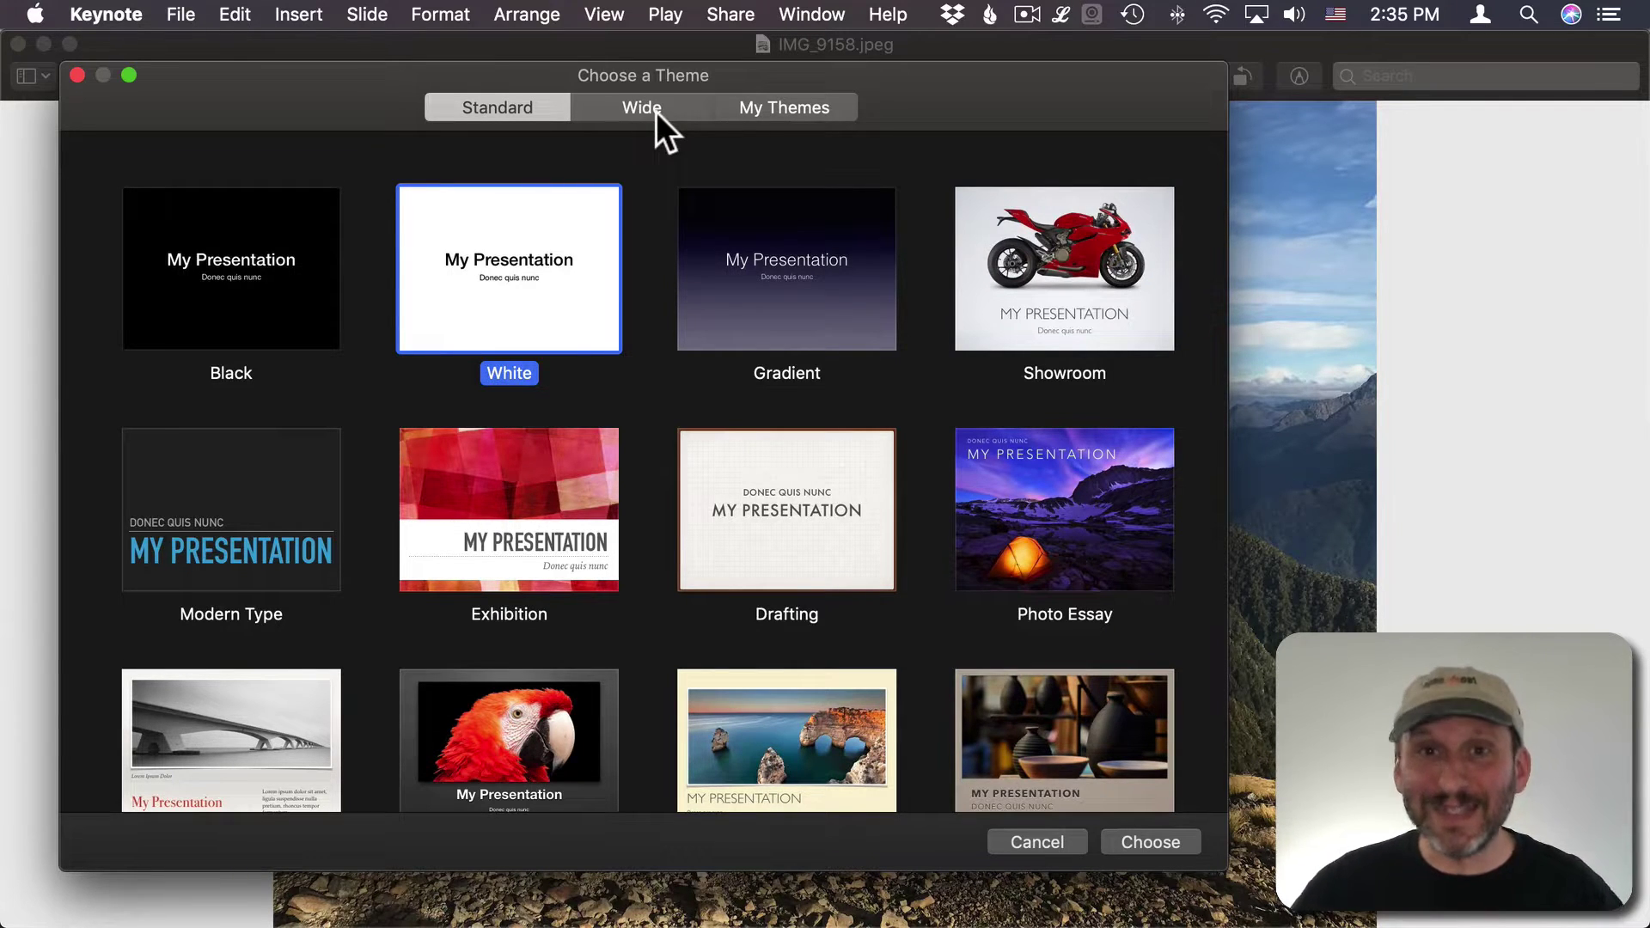
pyautogui.click(1156, 841)
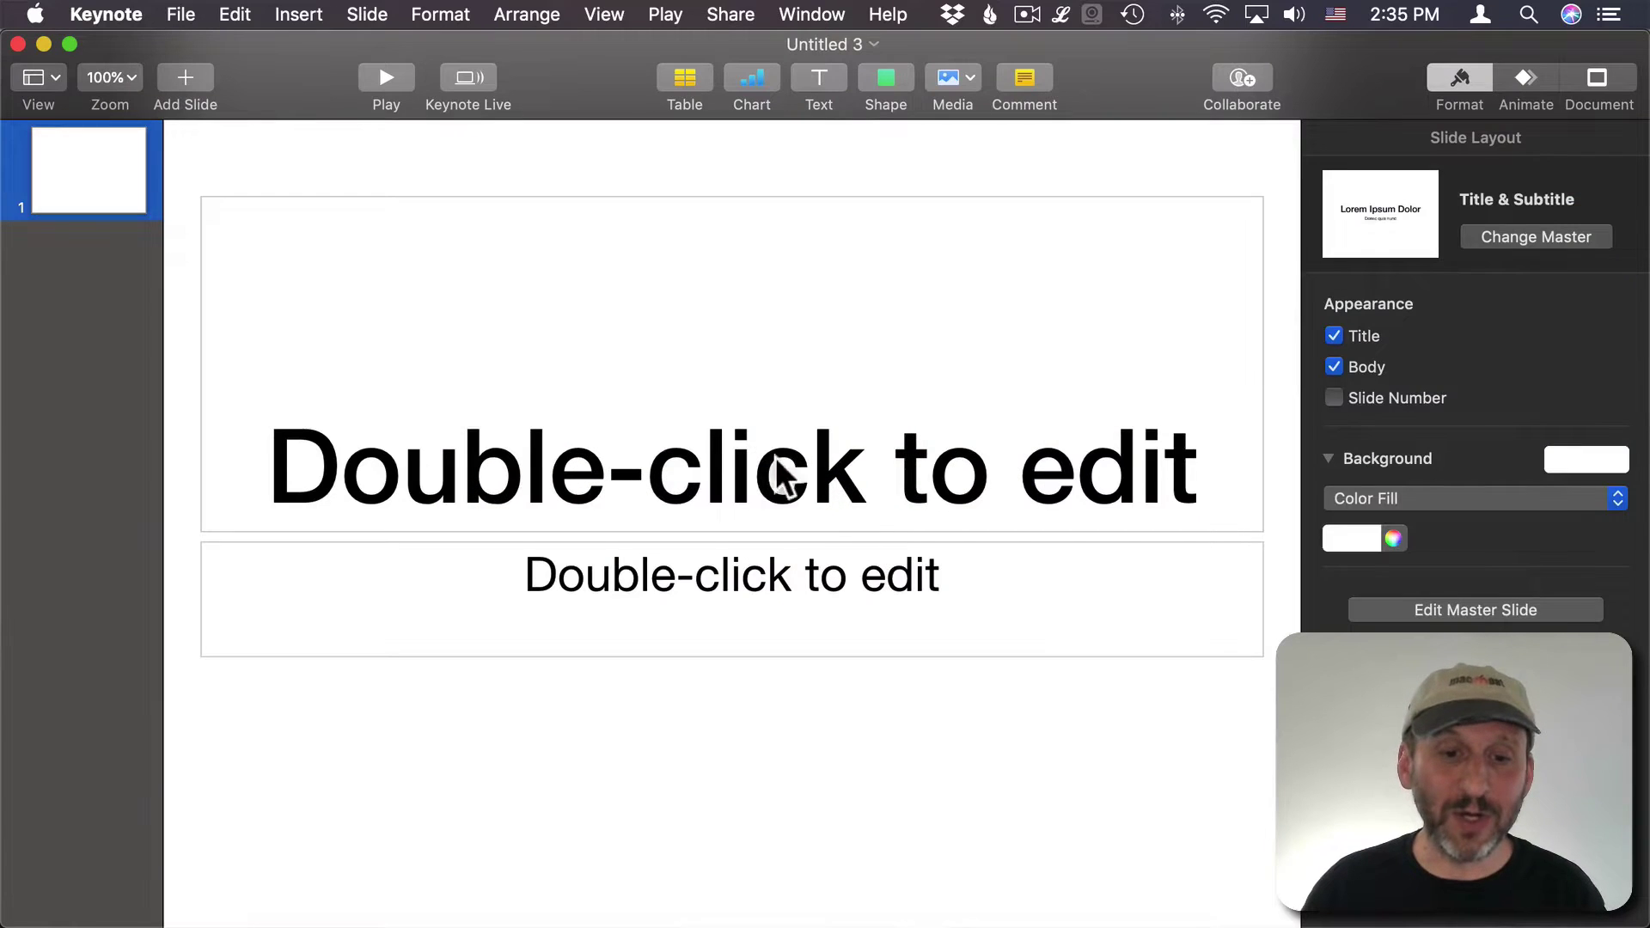
# - Delete the title and subtitle placeholders and set the zoom to 50%
pyautogui.click(733, 471)
pyautogui.press('Delete')
pyautogui.click(687, 555)
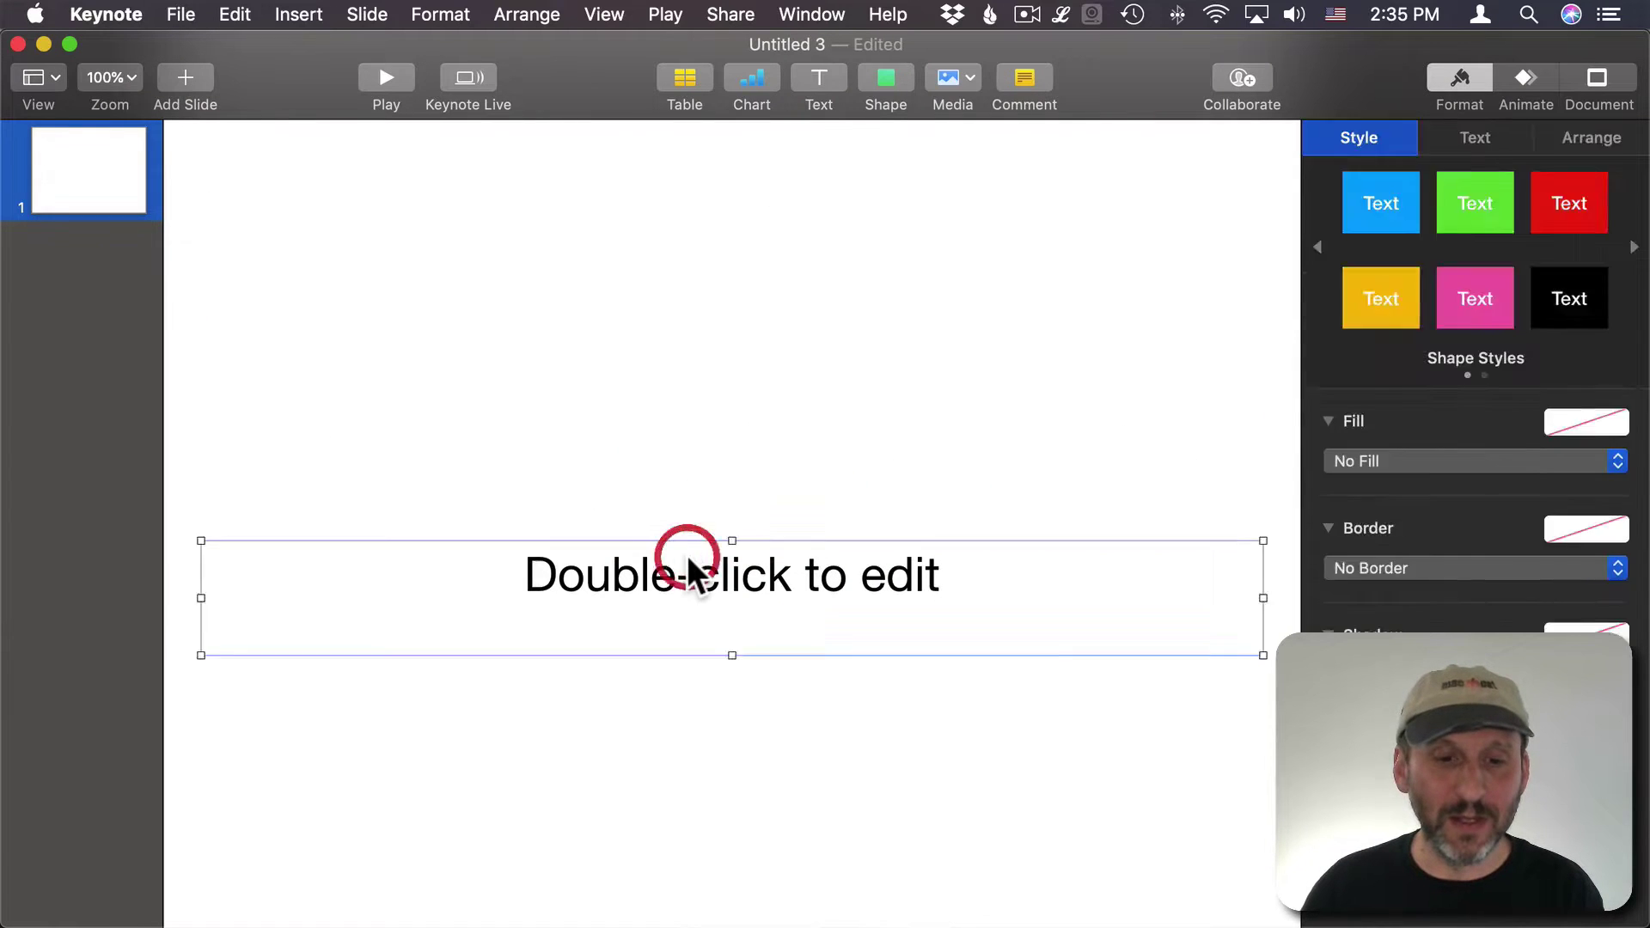
pyautogui.press('Delete')
pyautogui.click(109, 78)
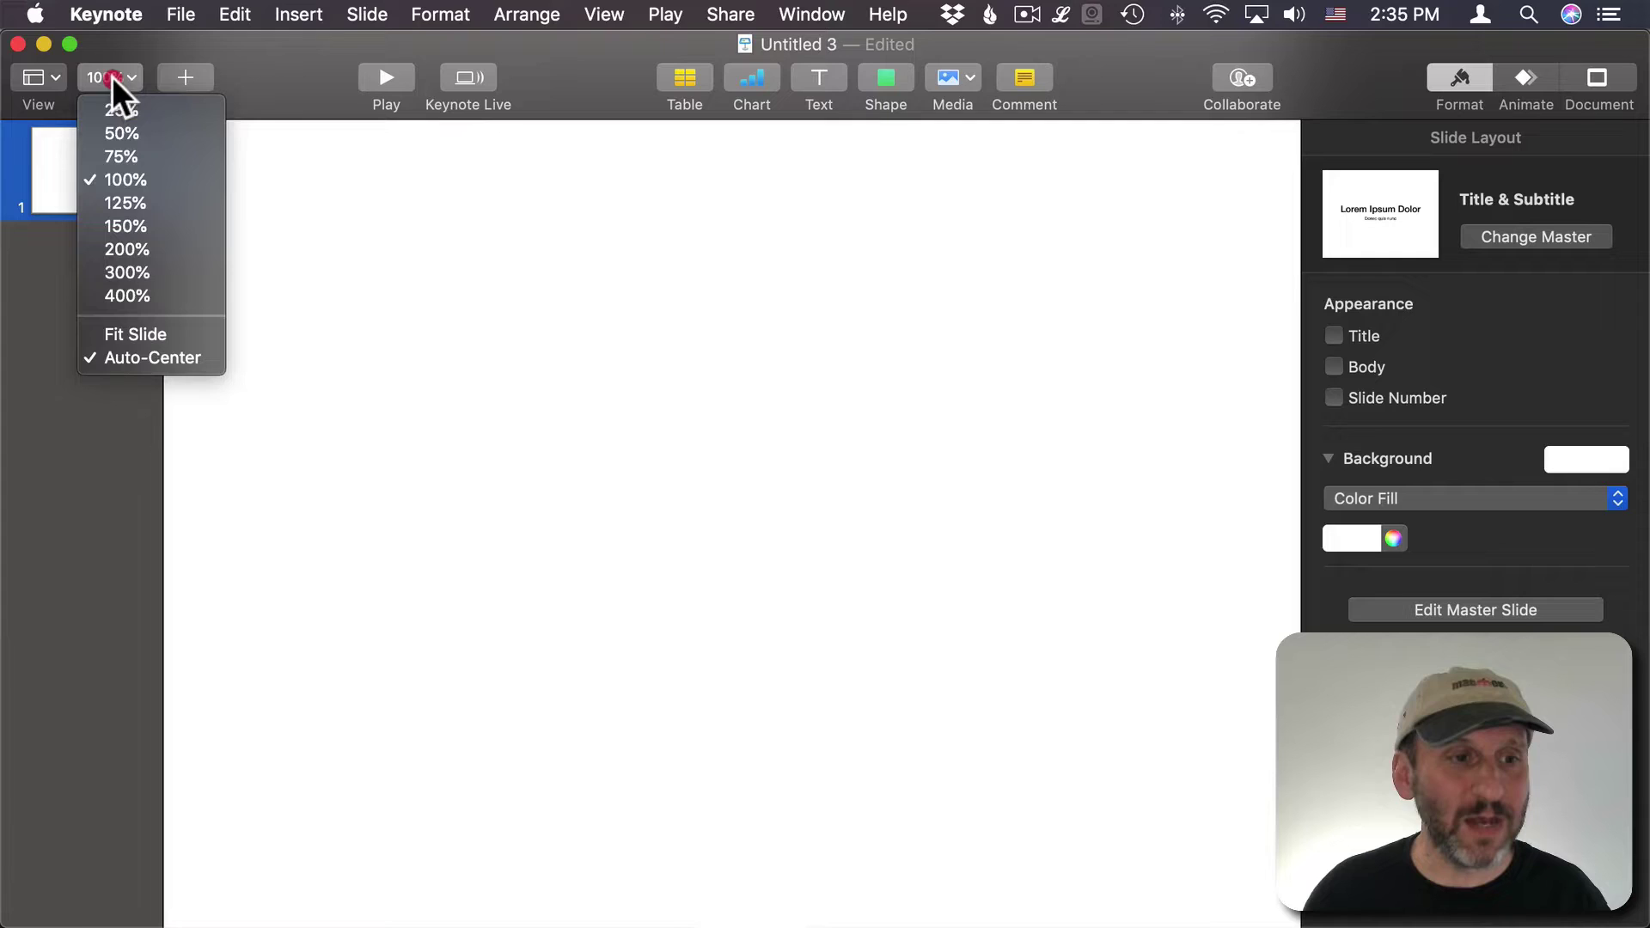
pyautogui.click(131, 131)
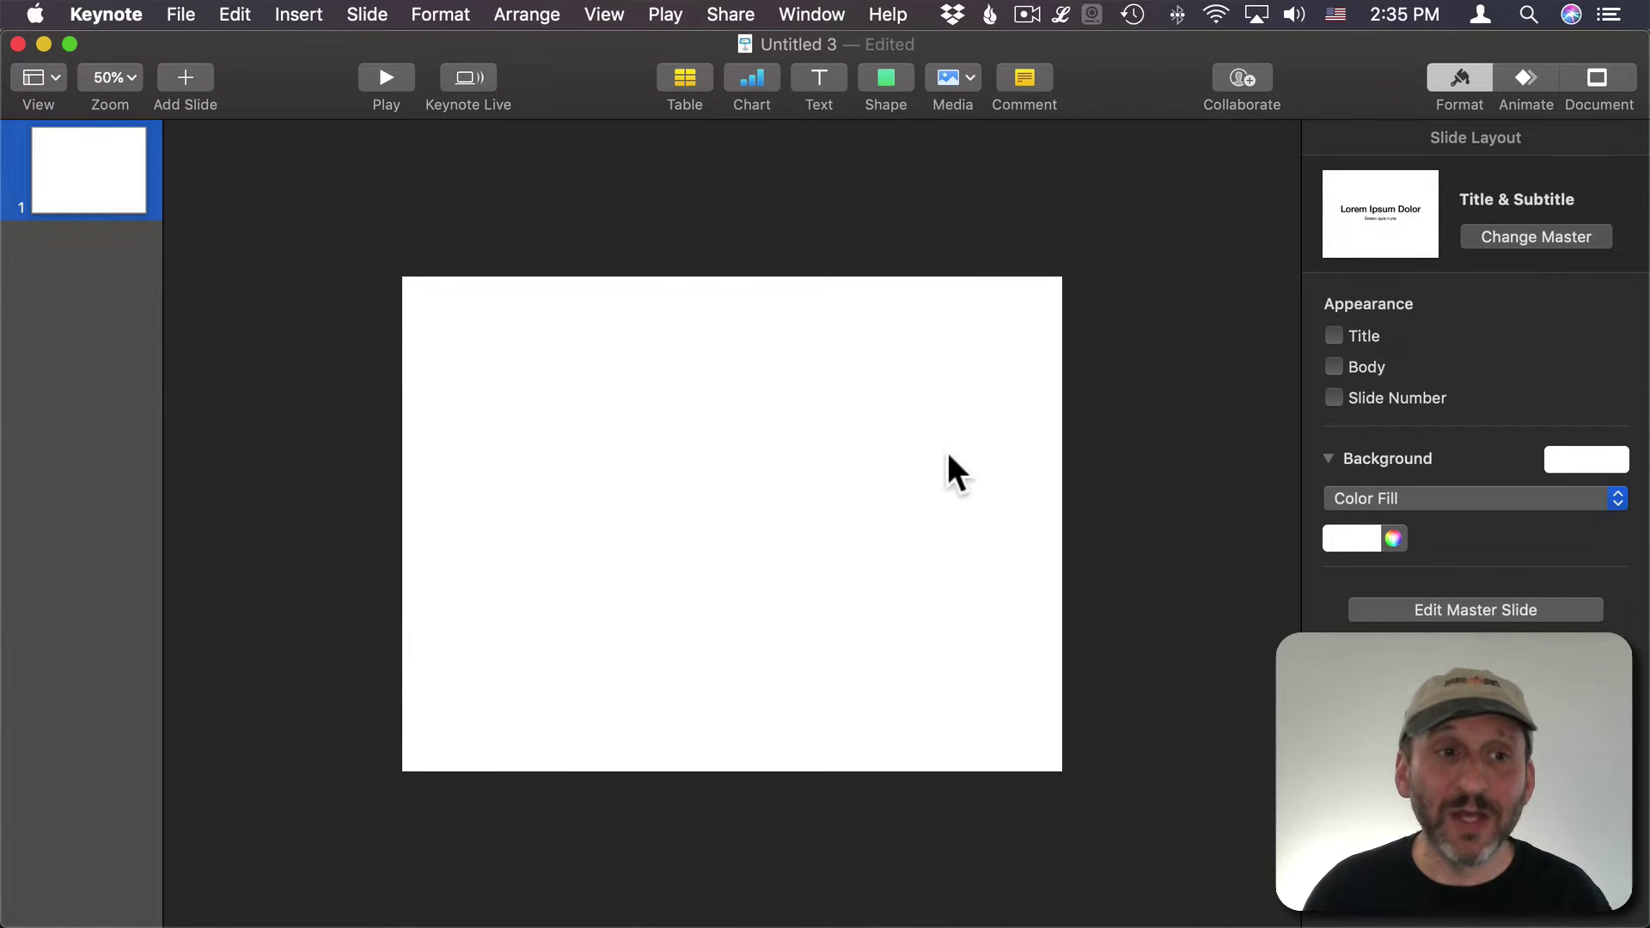
# - Copy the entire mountain photo from Preview, paste it onto the Keynote slide, and return to Preview
pyautogui.press('super+Tab')
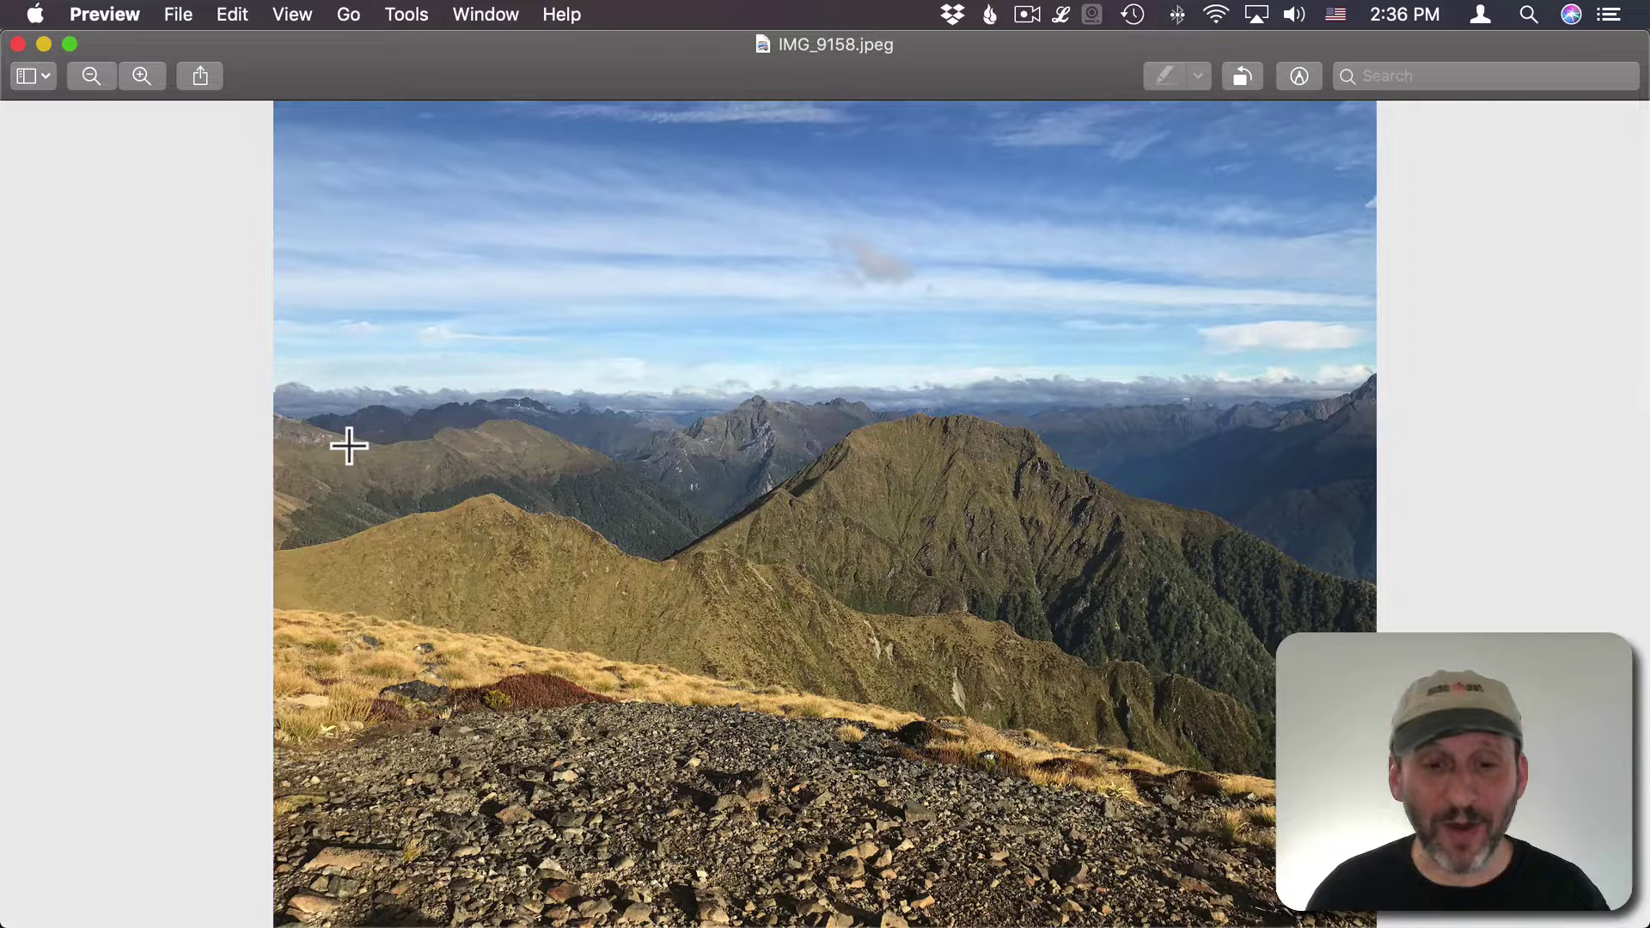
pyautogui.press('super+a')
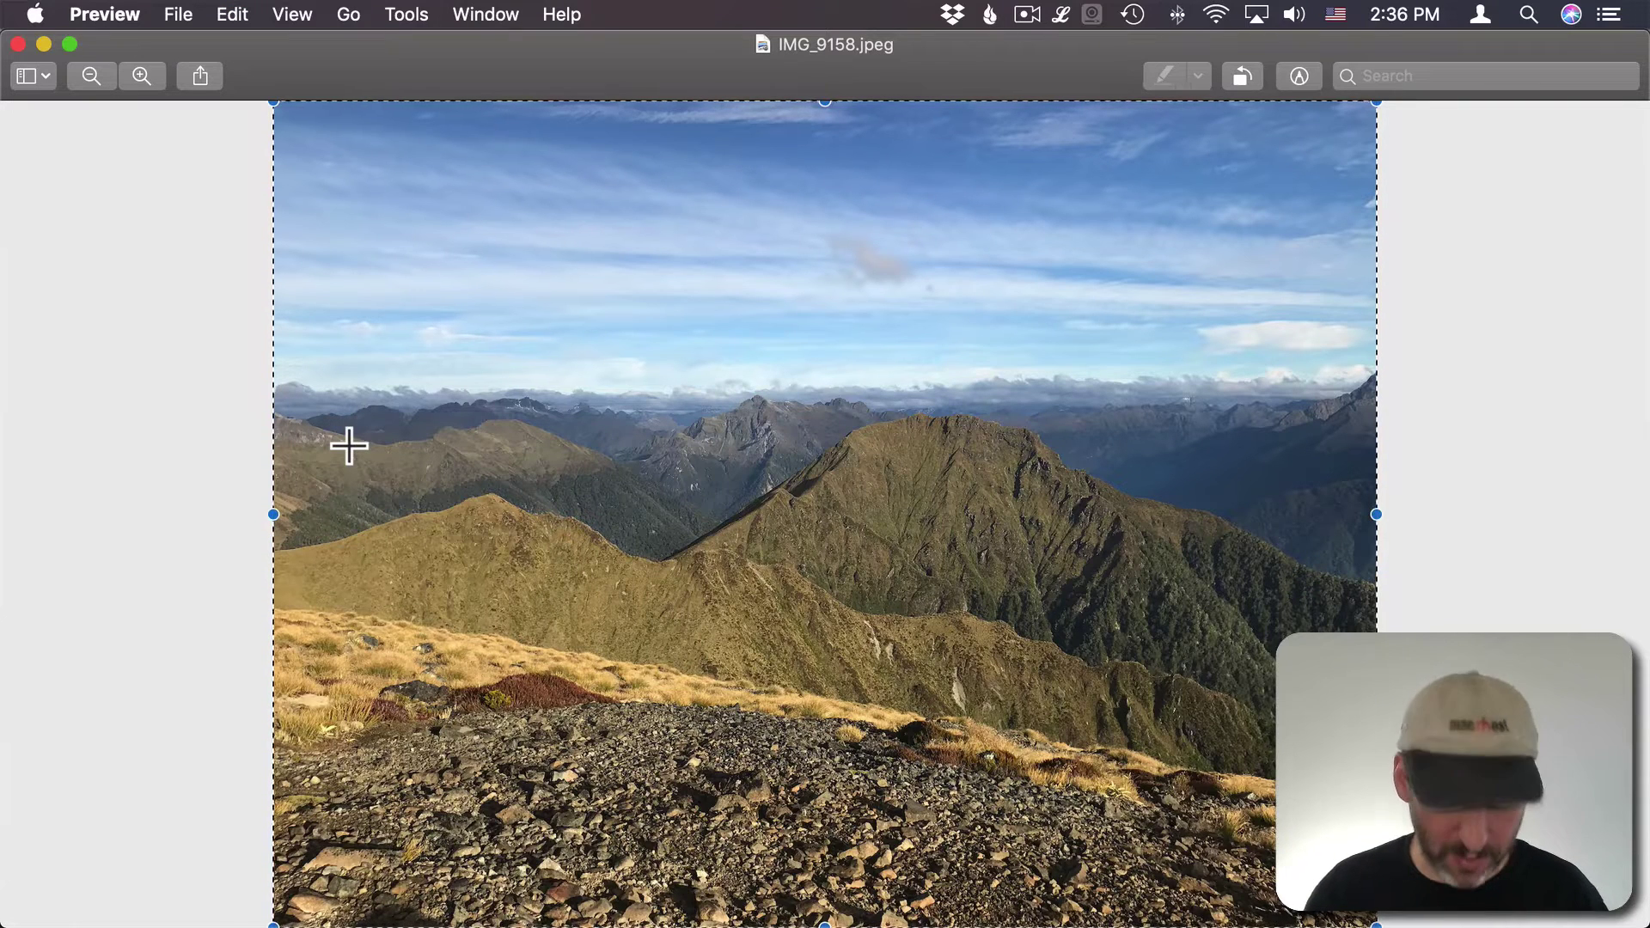
pyautogui.press('super+c')
pyautogui.press('super+Tab')
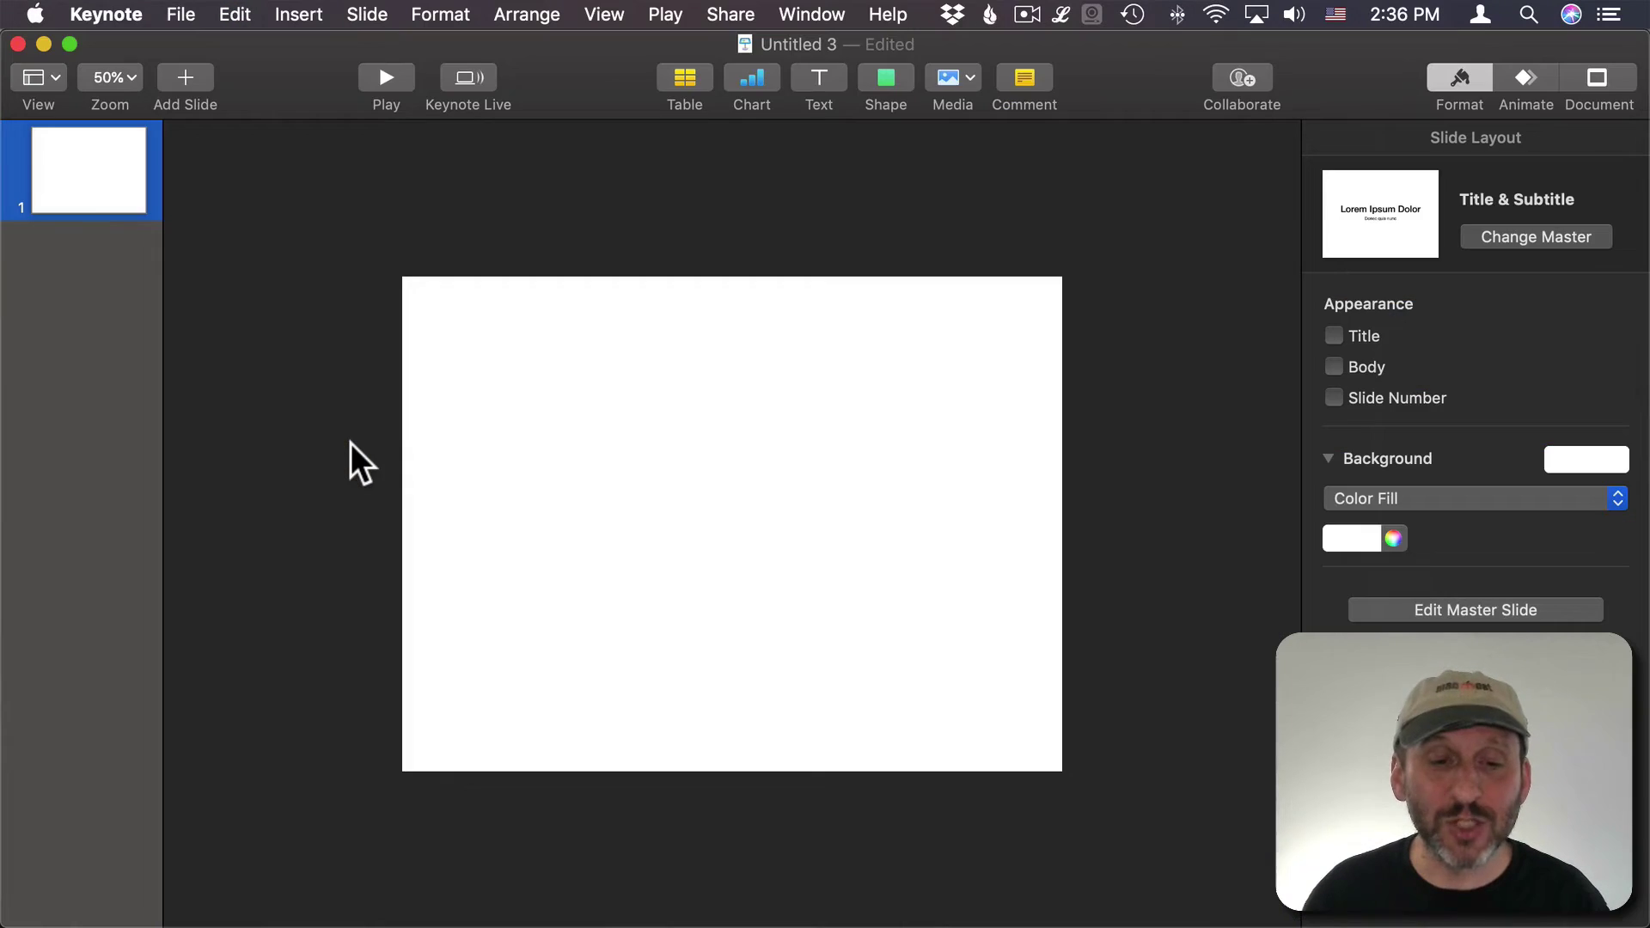
pyautogui.press('super+v')
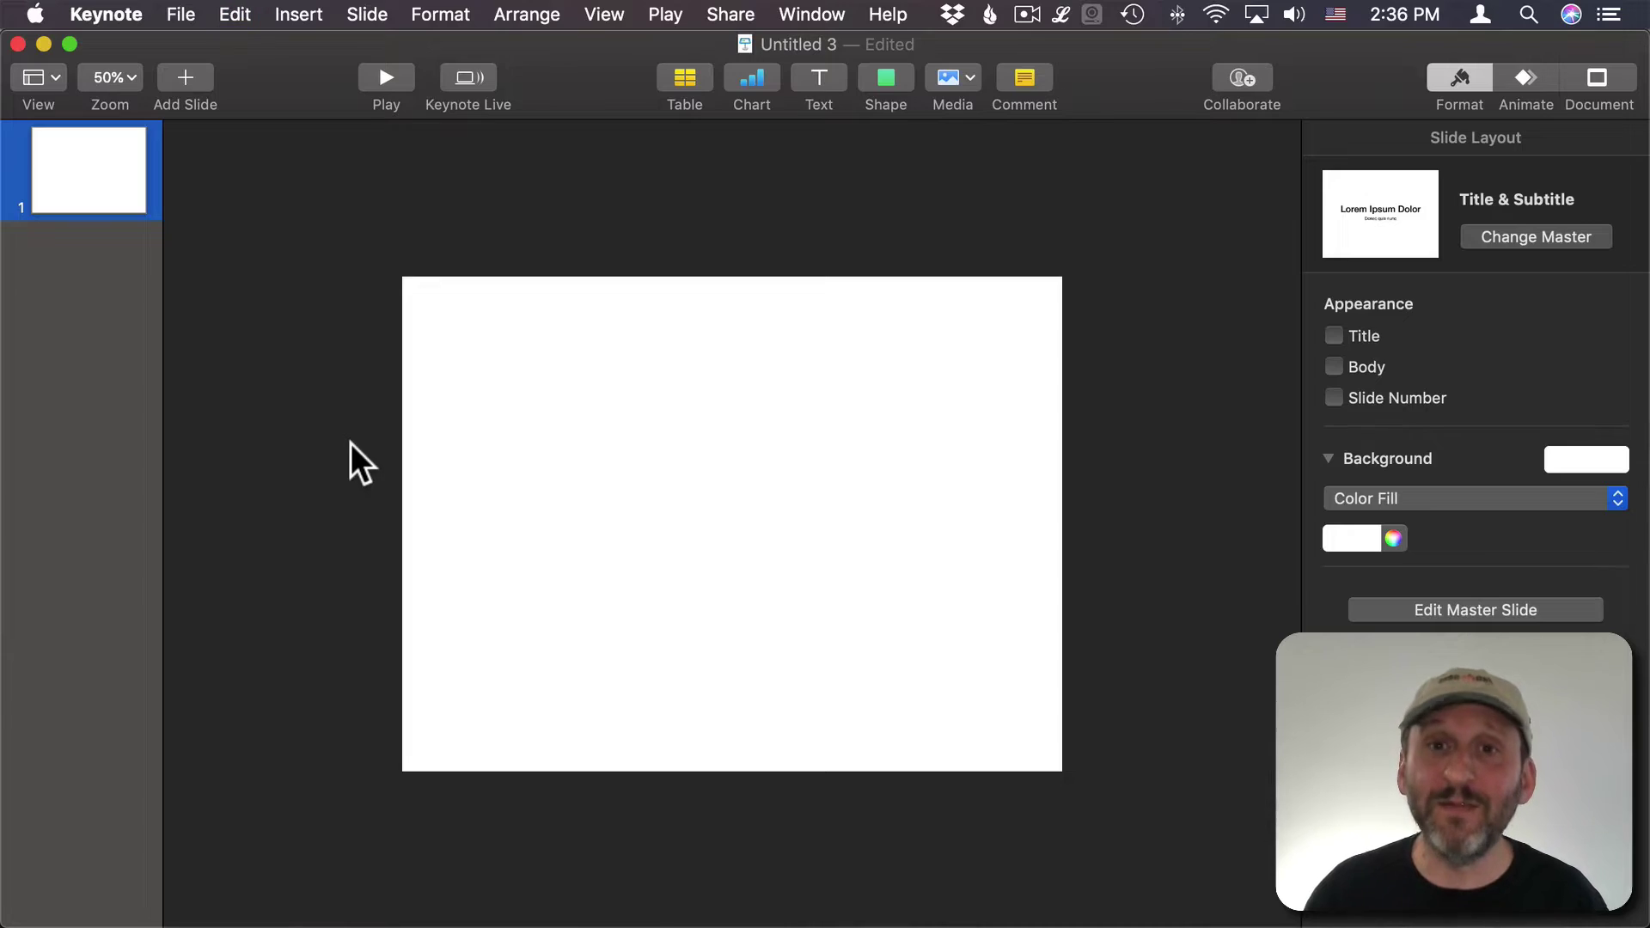
pyautogui.press('super+Tab')
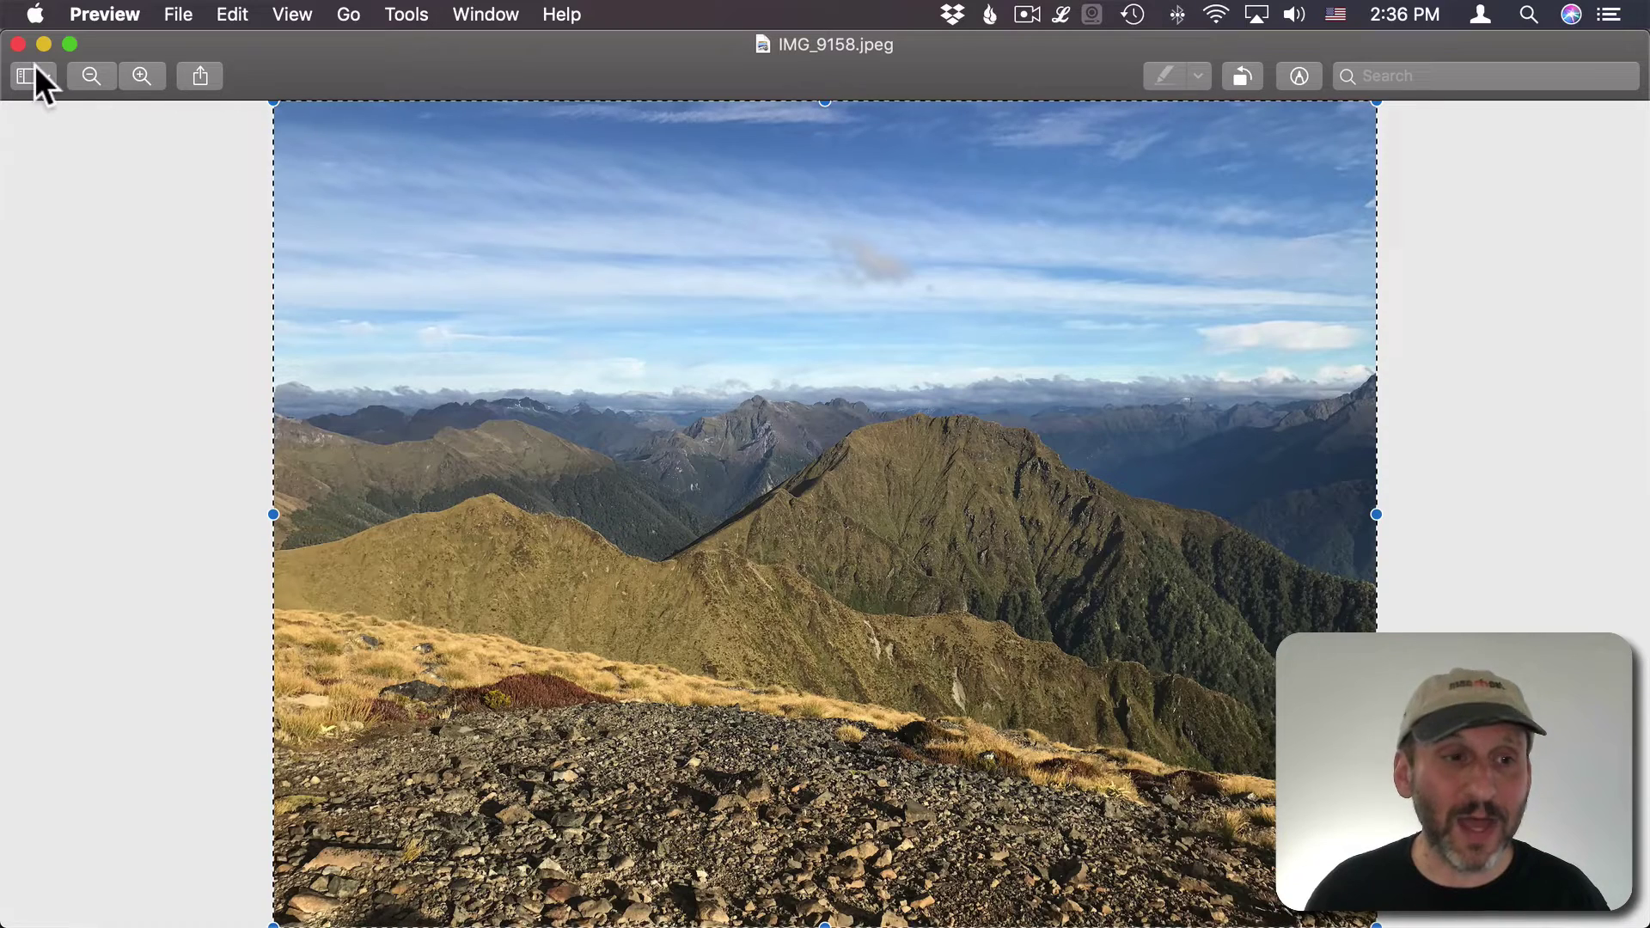
# - Smart-lasso the sky above the front ridge, delete it, and accept conversion to IMG_9158.png
pyautogui.click(1300, 75)
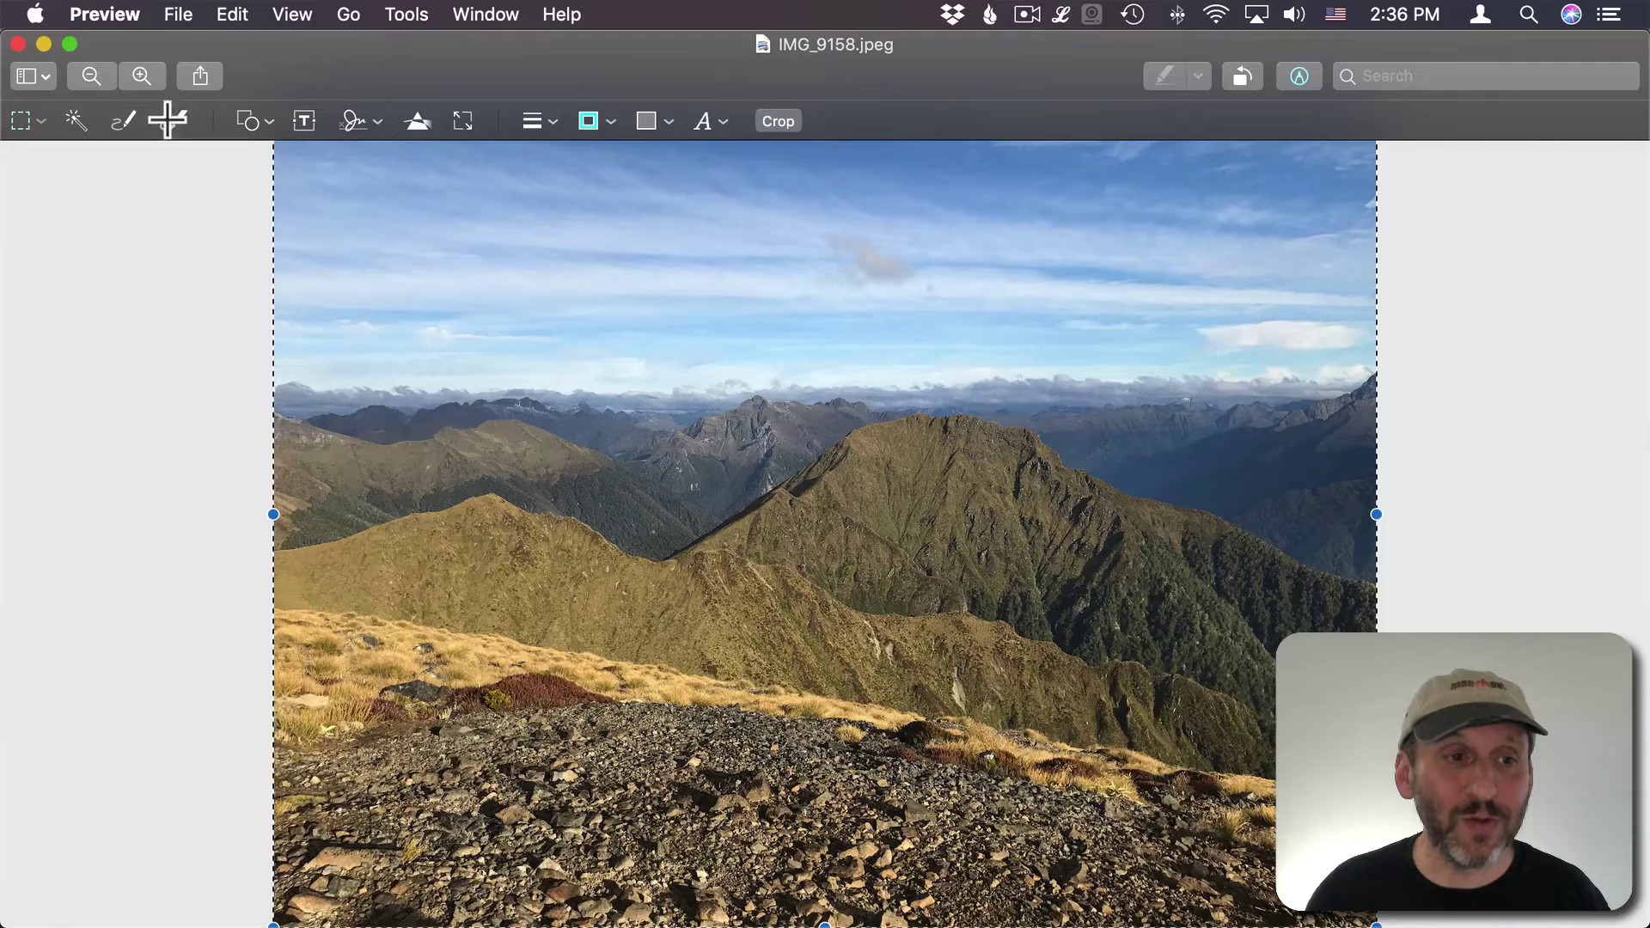
pyautogui.click(87, 76)
pyautogui.click(86, 75)
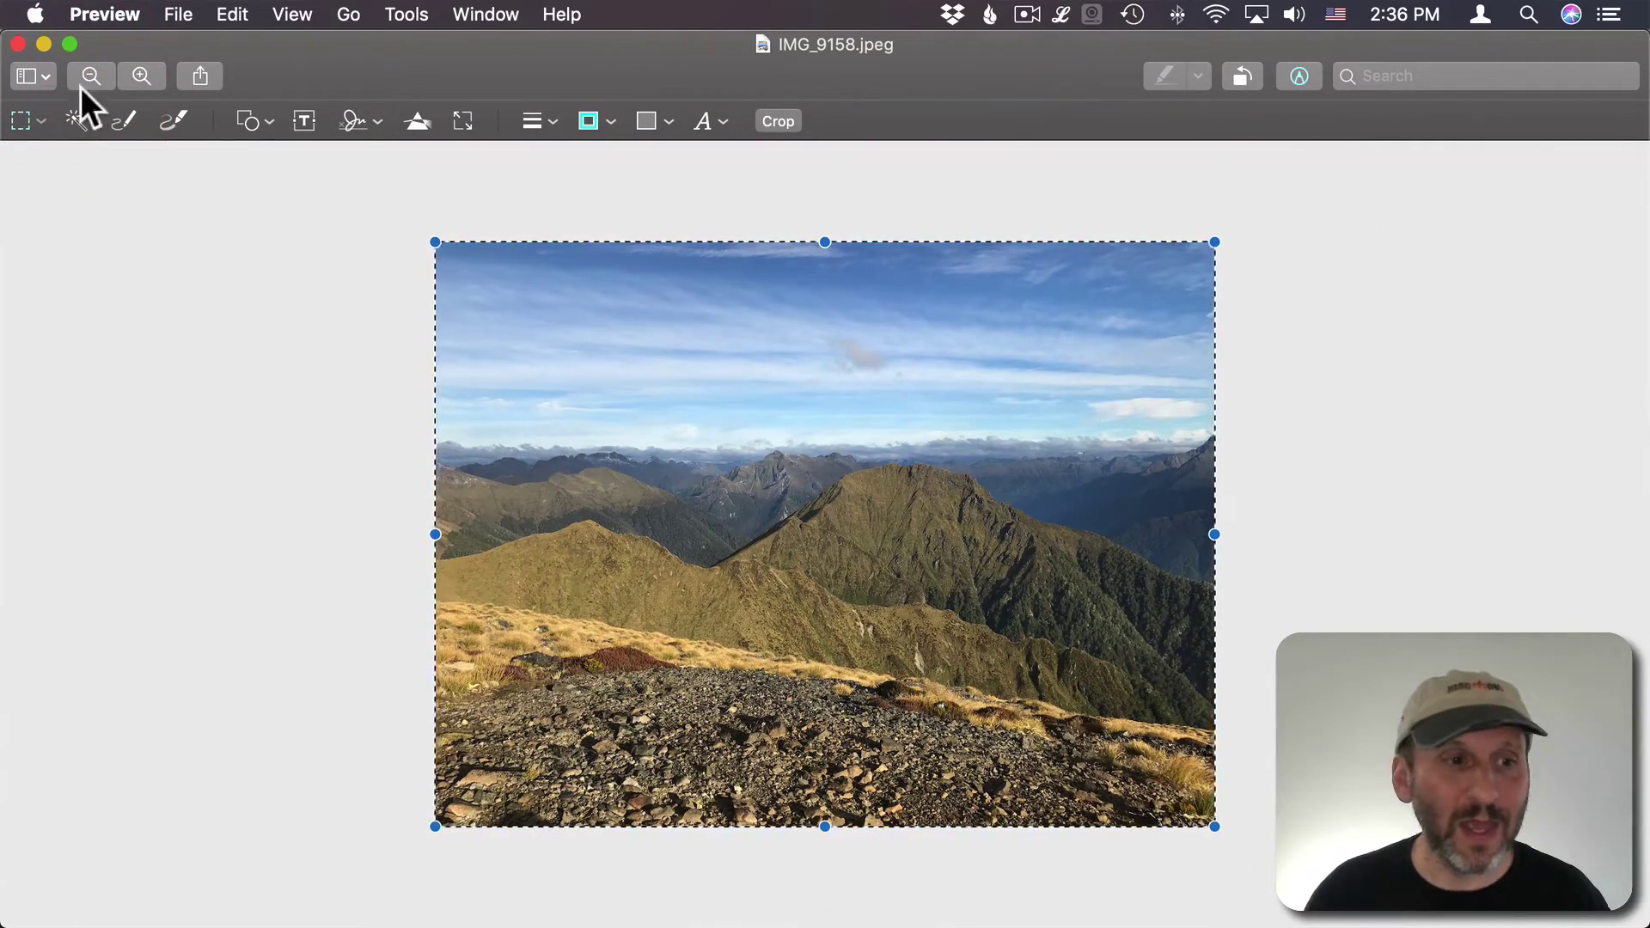
pyautogui.click(40, 120)
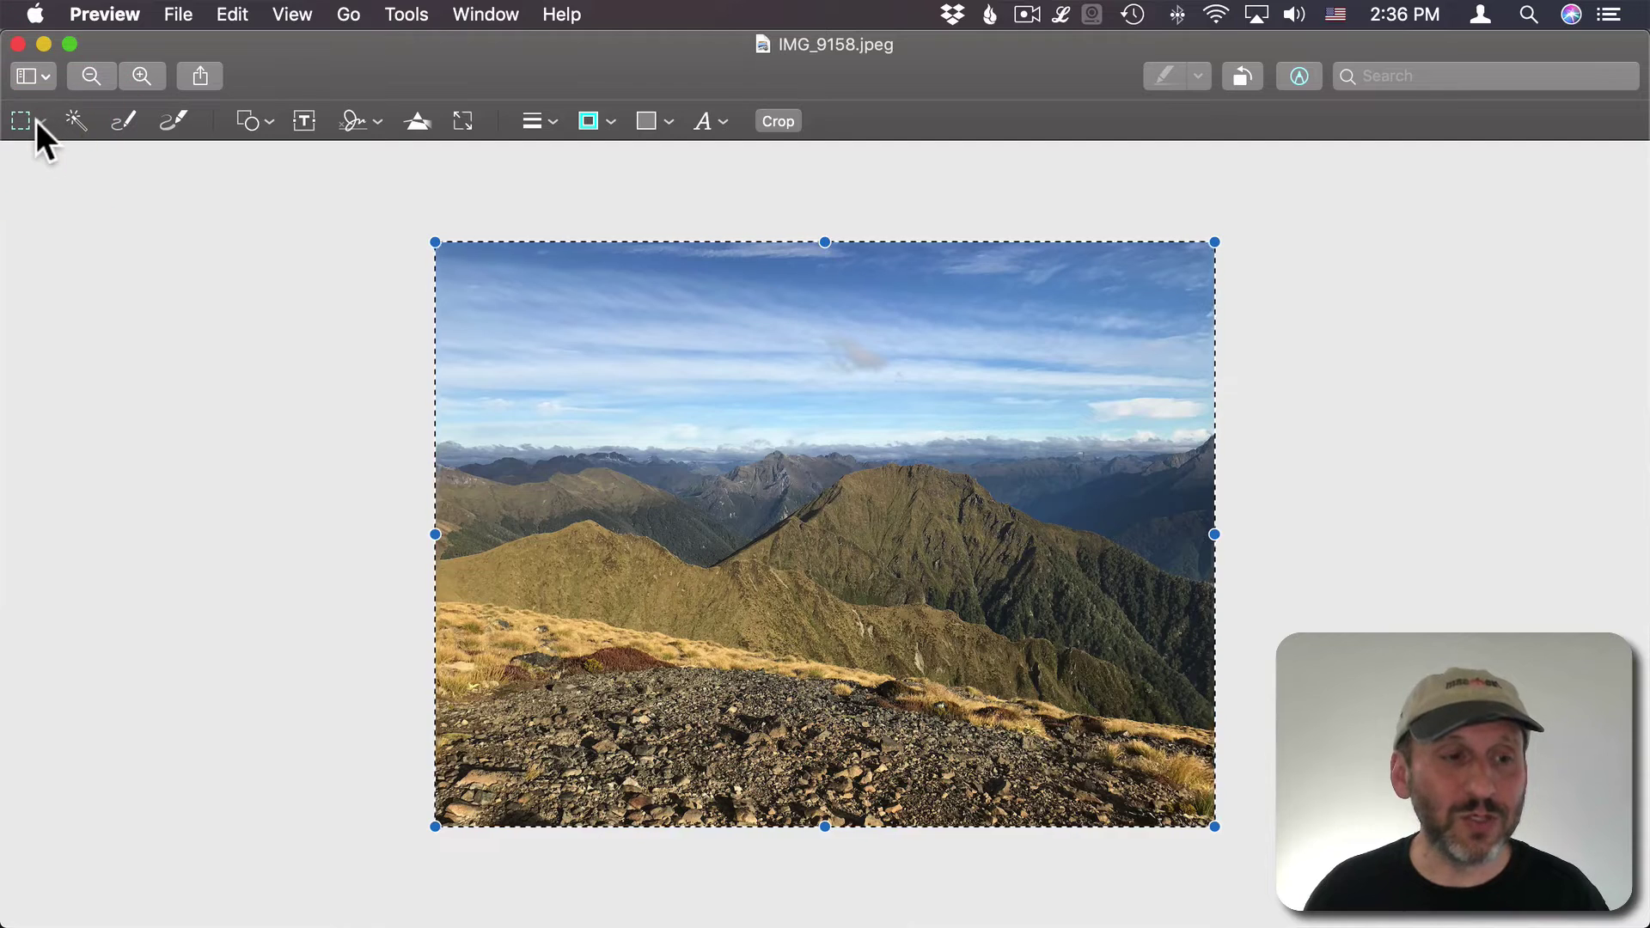
pyautogui.click(74, 233)
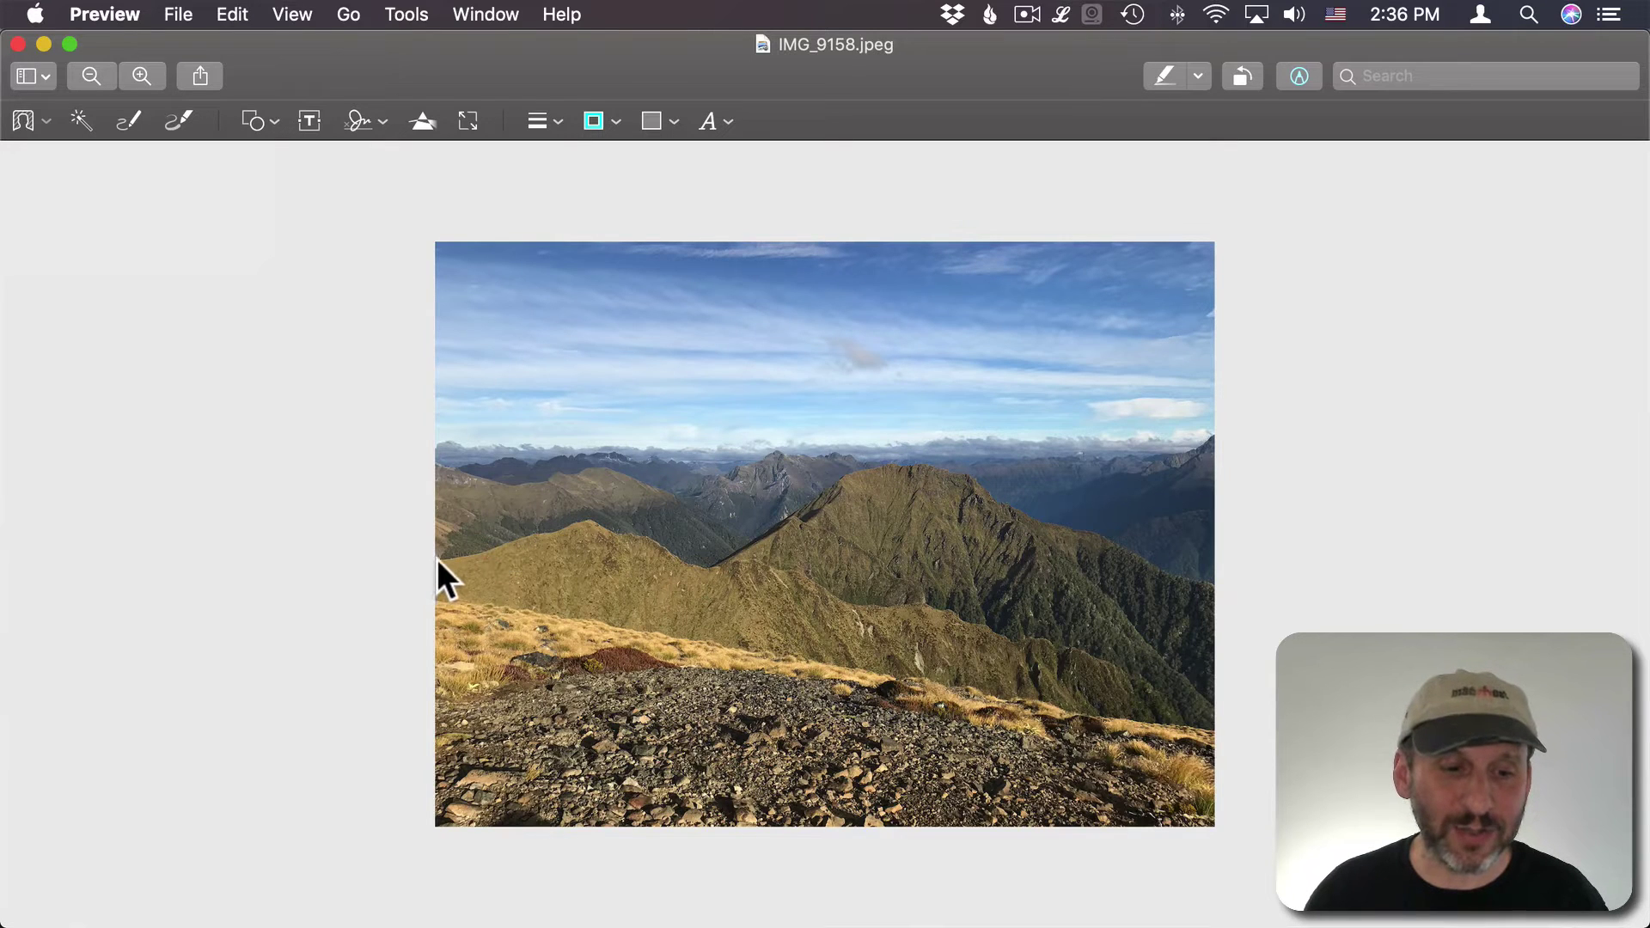
pyautogui.moveTo(437, 561)
pyautogui.mouseDown()
pyautogui.moveTo(575, 526)
pyautogui.moveTo(697, 560)
pyautogui.moveTo(866, 468)
pyautogui.moveTo(936, 469)
pyautogui.moveTo(1211, 587)
pyautogui.moveTo(1323, 323)
pyautogui.moveTo(1293, 228)
pyautogui.moveTo(951, 178)
pyautogui.moveTo(528, 173)
pyautogui.moveTo(372, 219)
pyautogui.moveTo(379, 545)
pyautogui.moveTo(413, 560)
pyautogui.mouseUp()
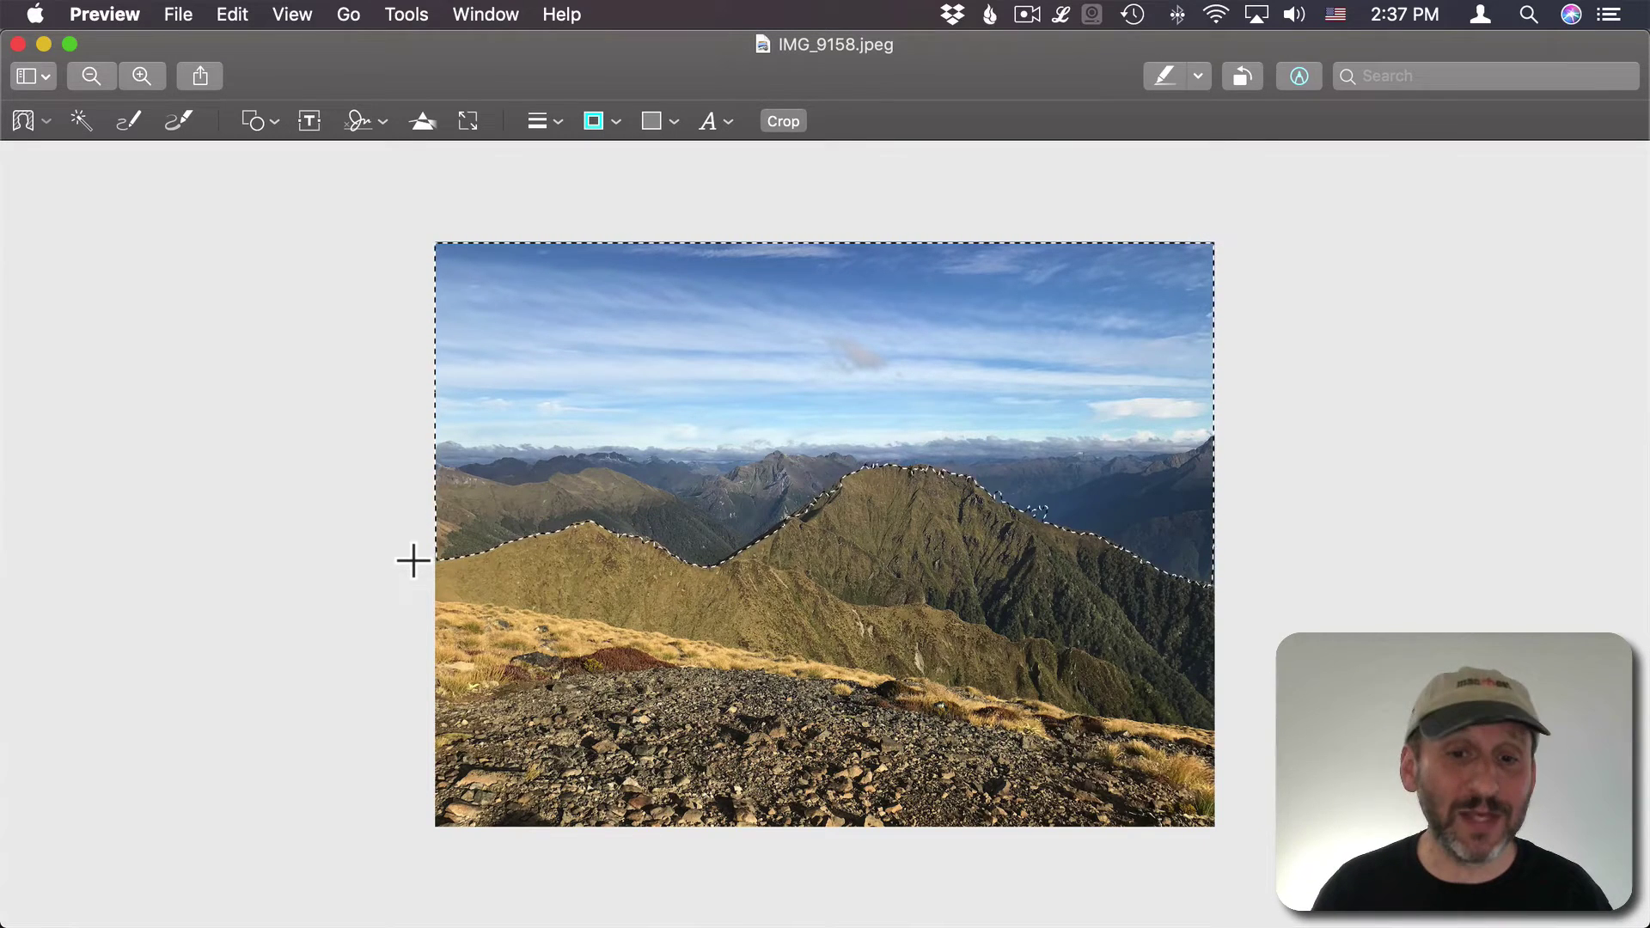
pyautogui.press('Delete')
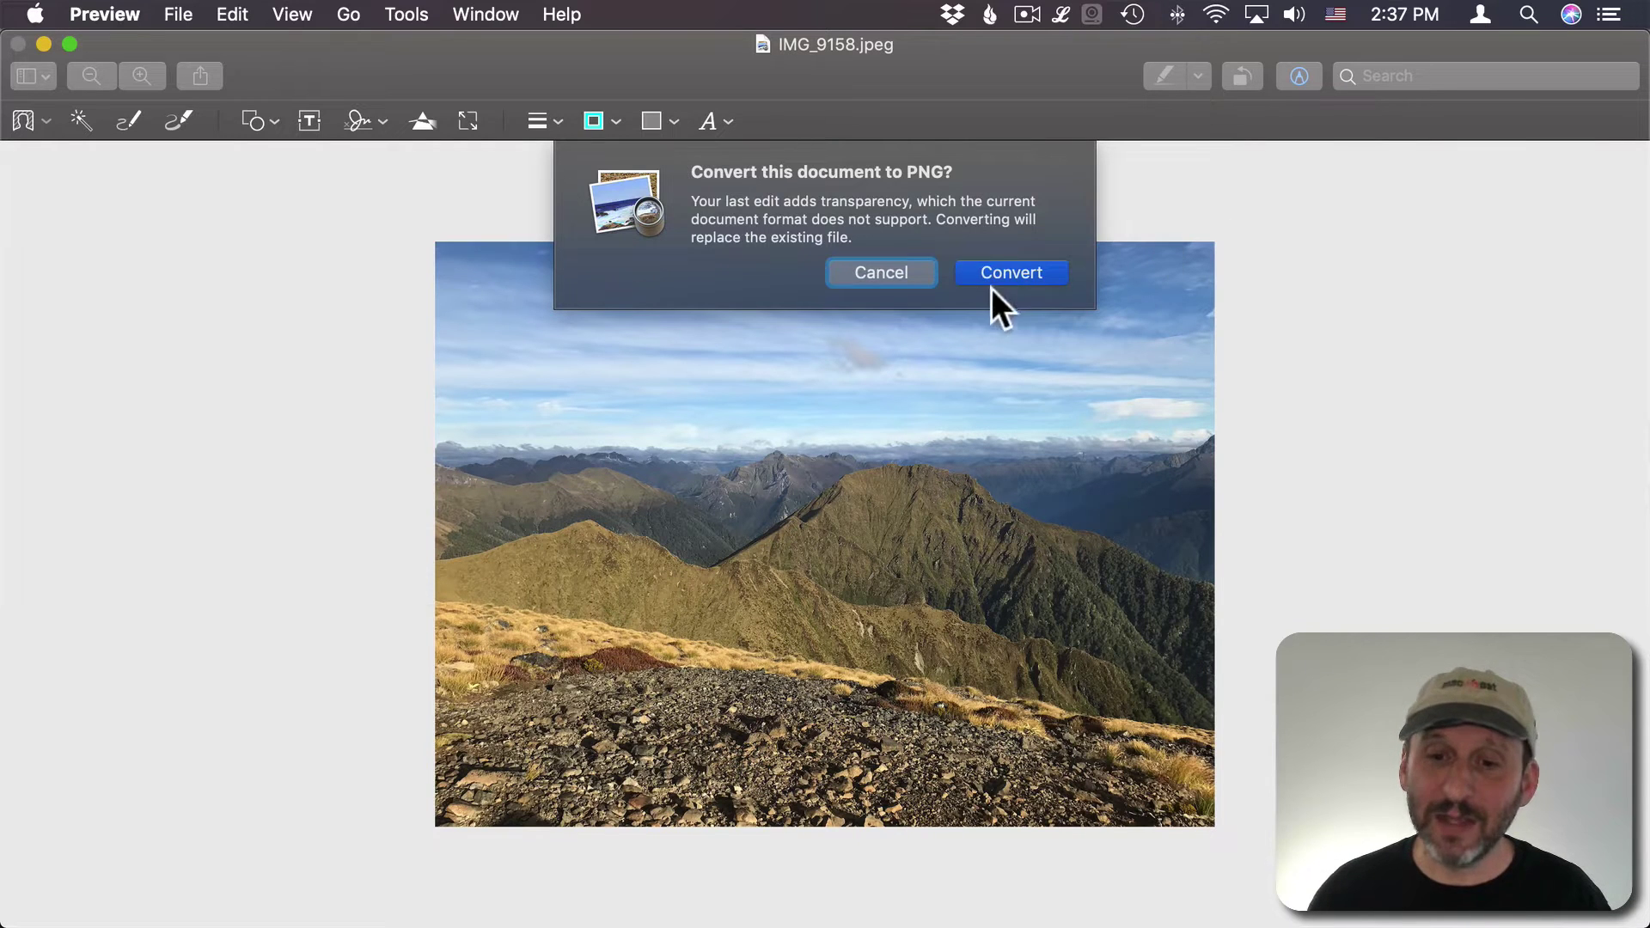
pyautogui.click(1006, 269)
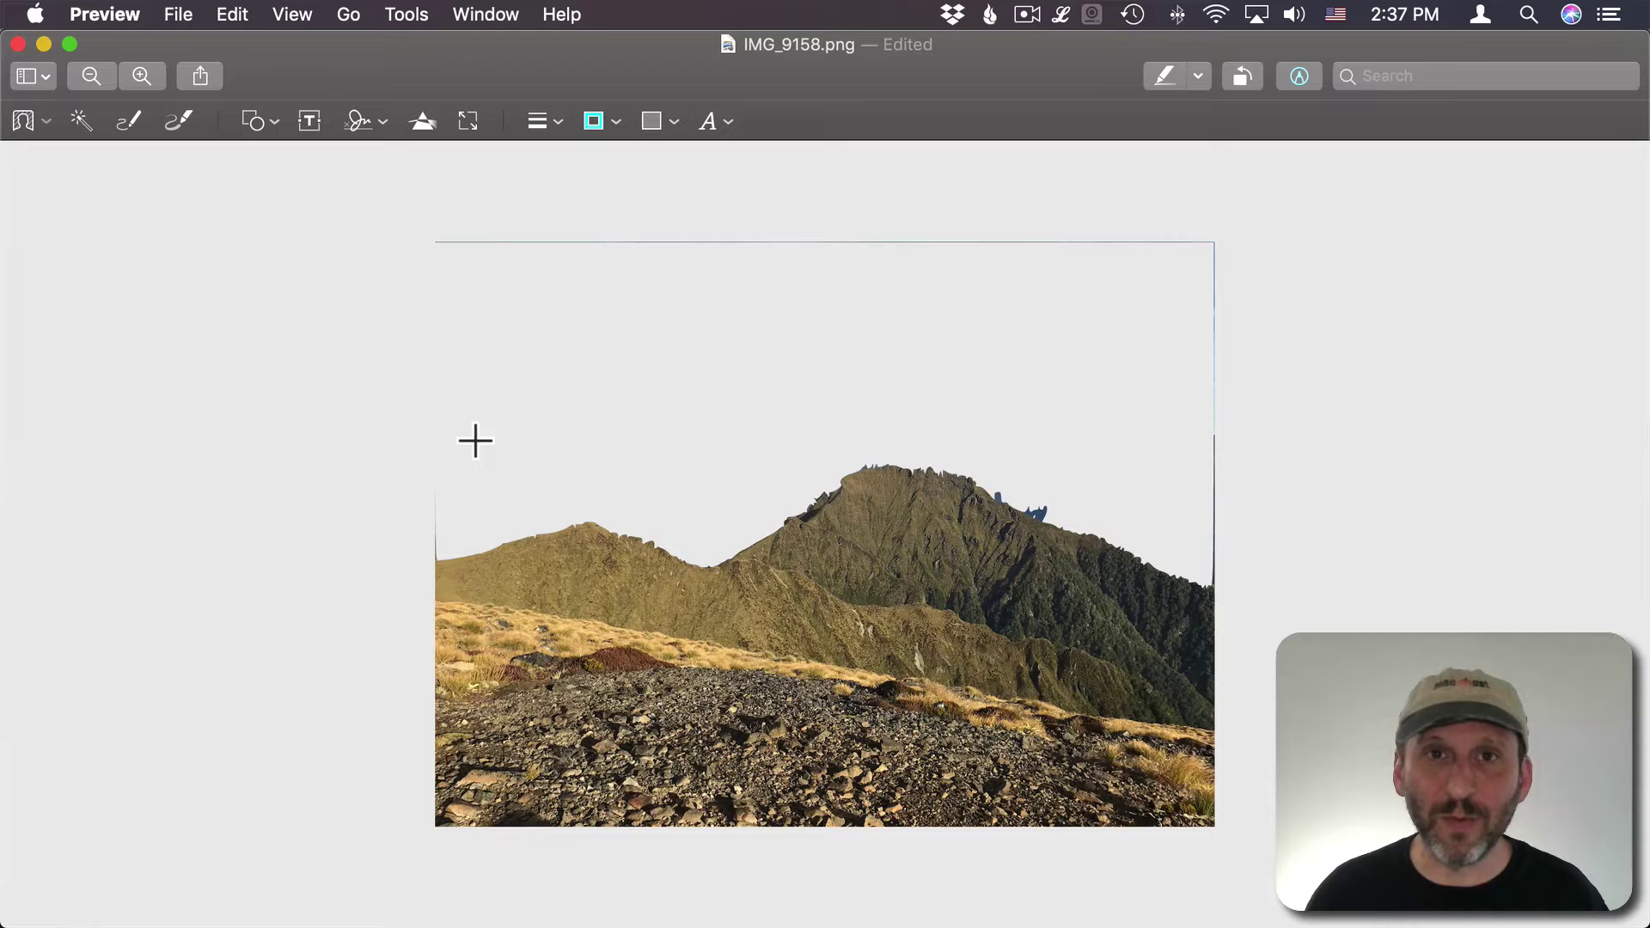
pyautogui.press('super+a')
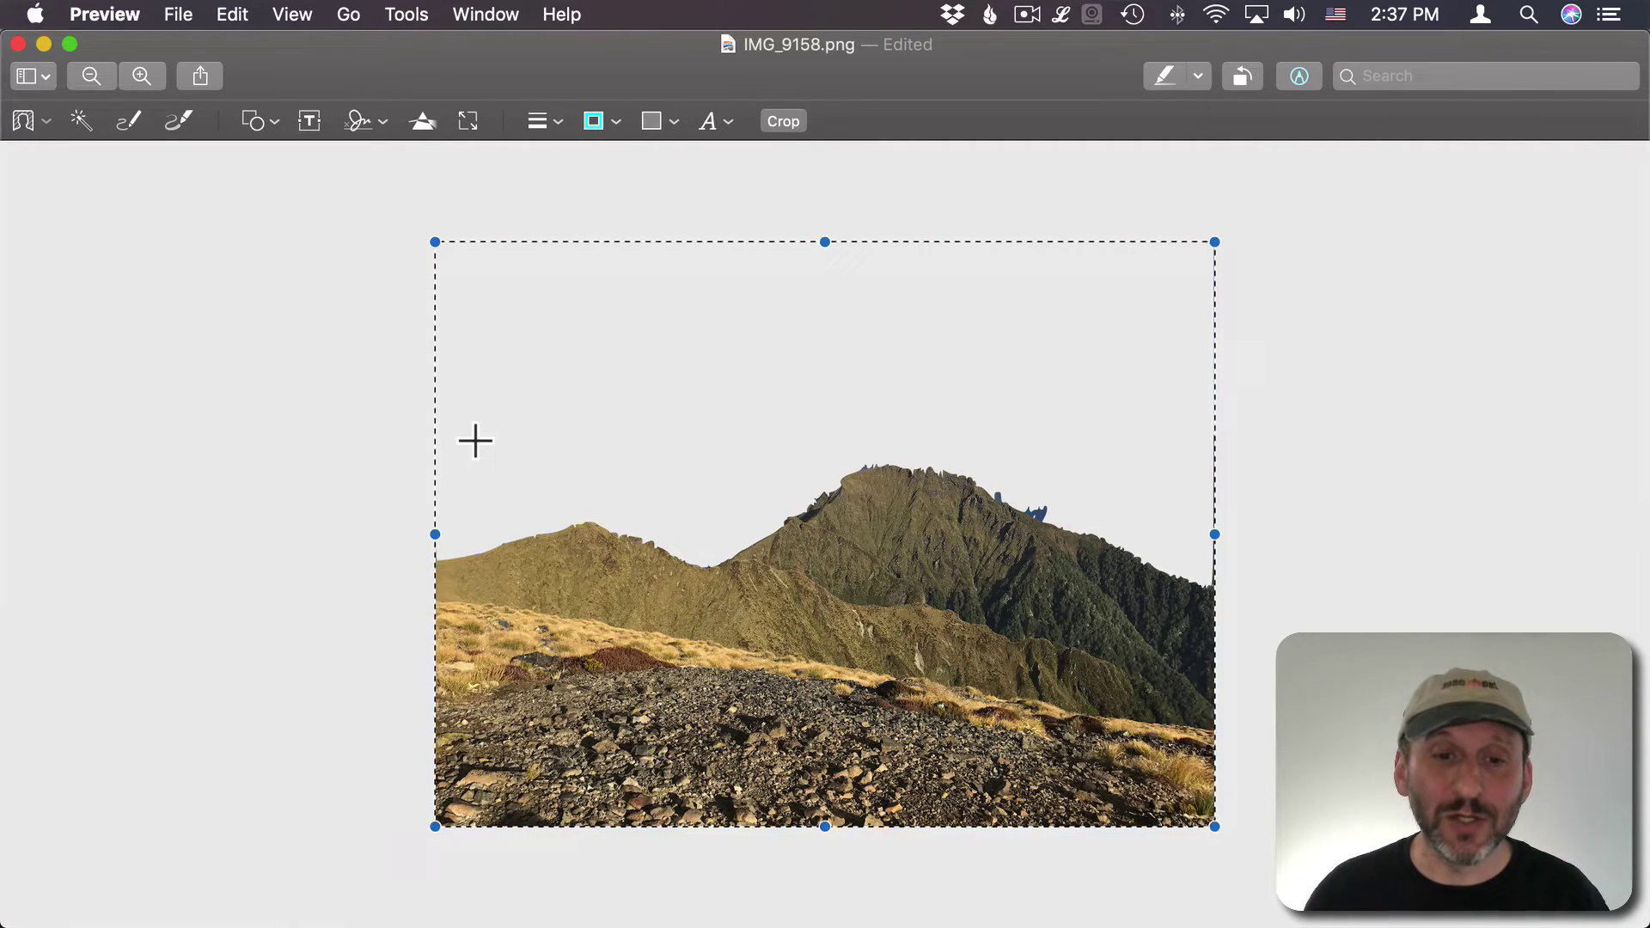
pyautogui.press('super+Tab')
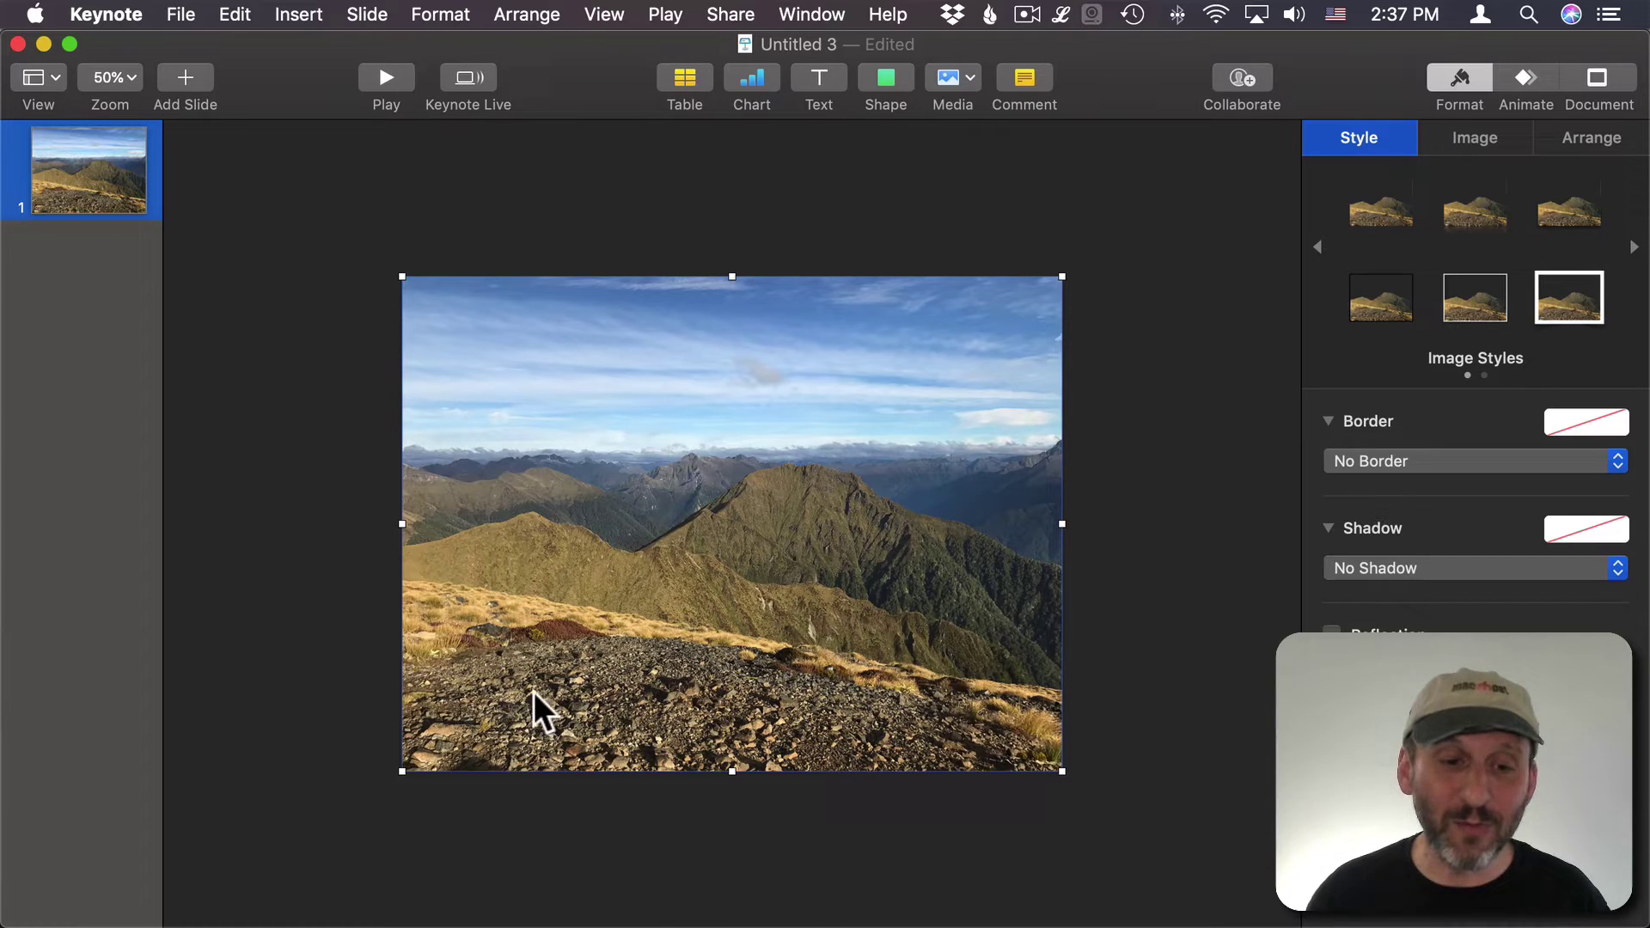
pyautogui.moveTo(561, 662); pyautogui.dragTo(607, 620)
pyautogui.press('super+z')
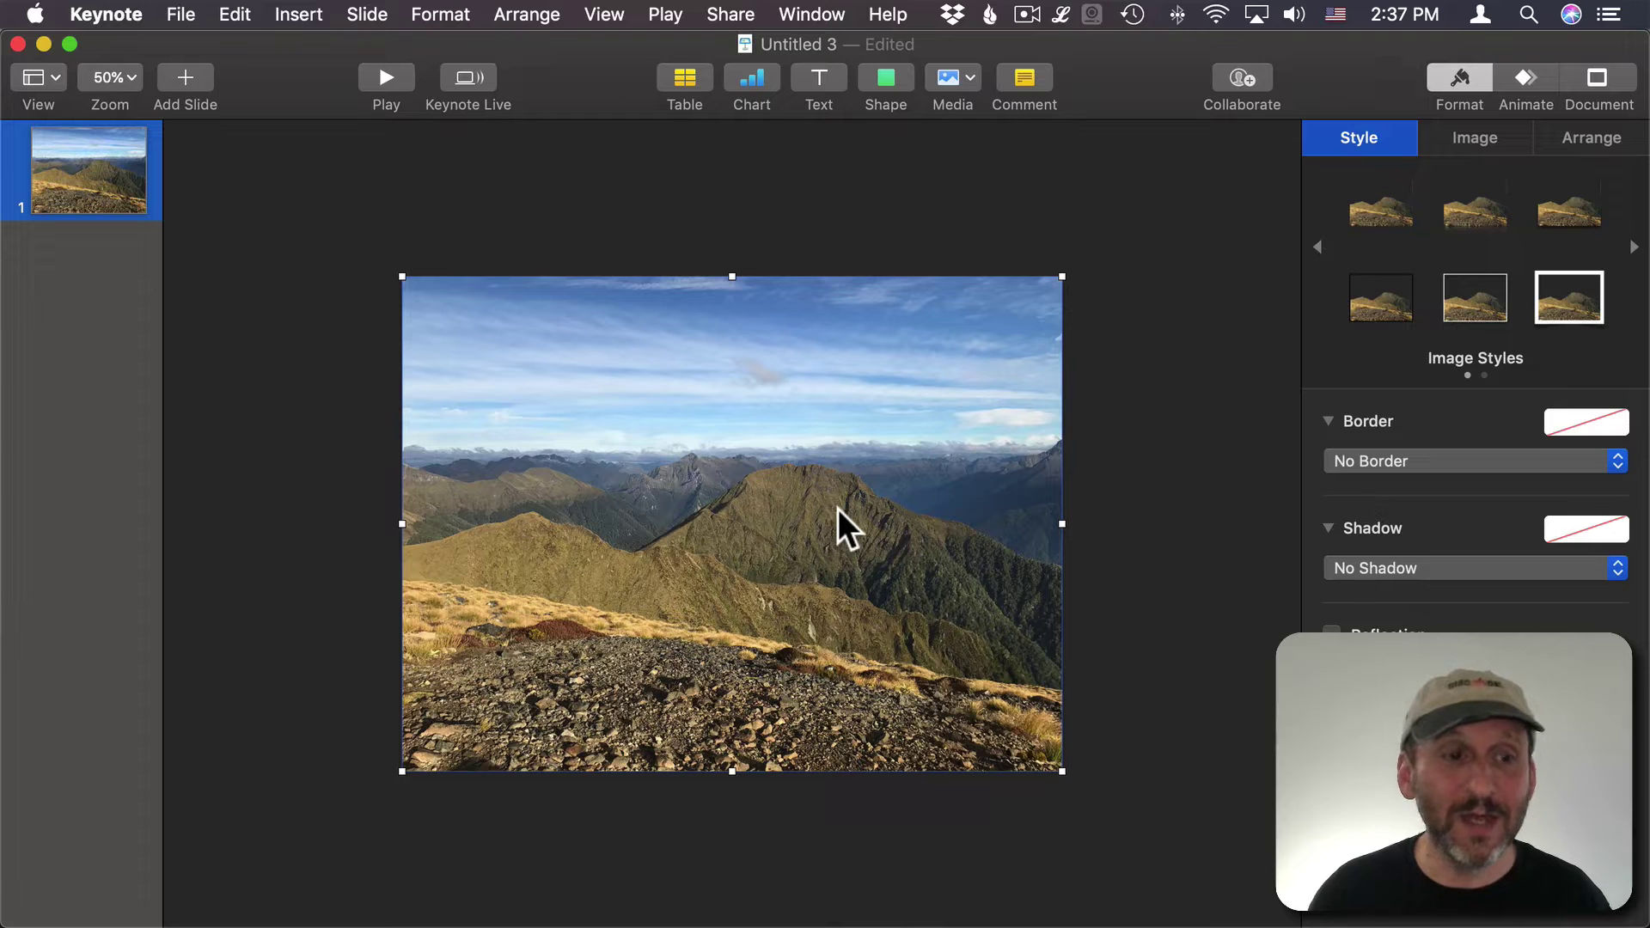
# - Smart-lasso along the ridge in IMG_9158.png, delete the mountains, select all, and switch to Keynote
pyautogui.press('super+Tab')
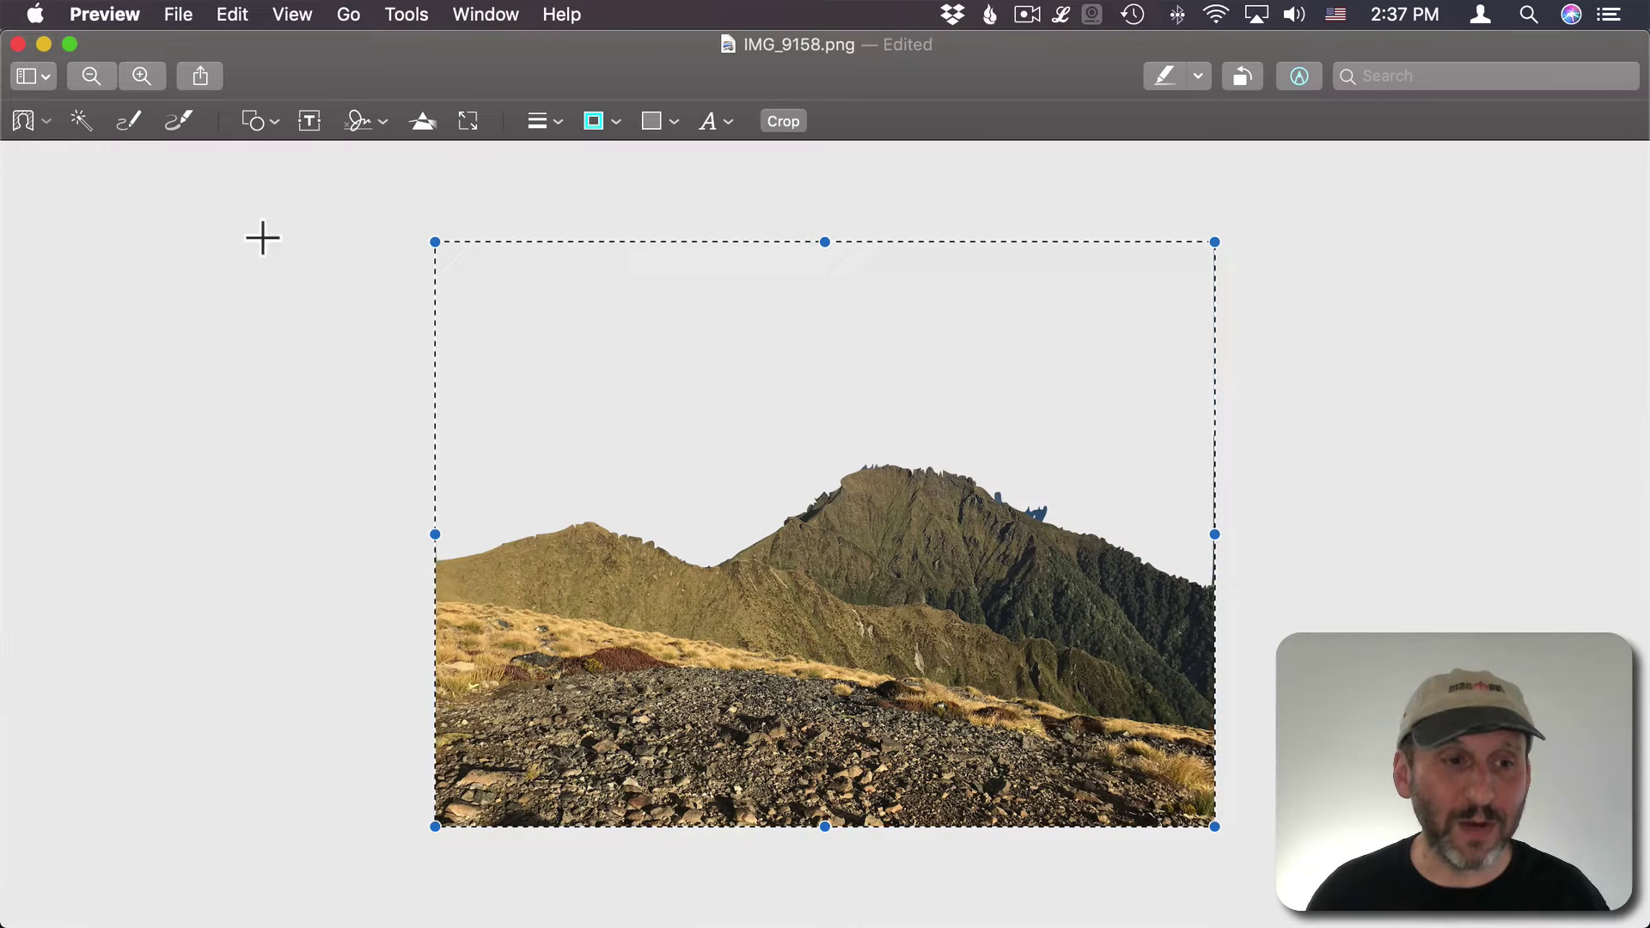
pyautogui.click(48, 122)
pyautogui.click(53, 227)
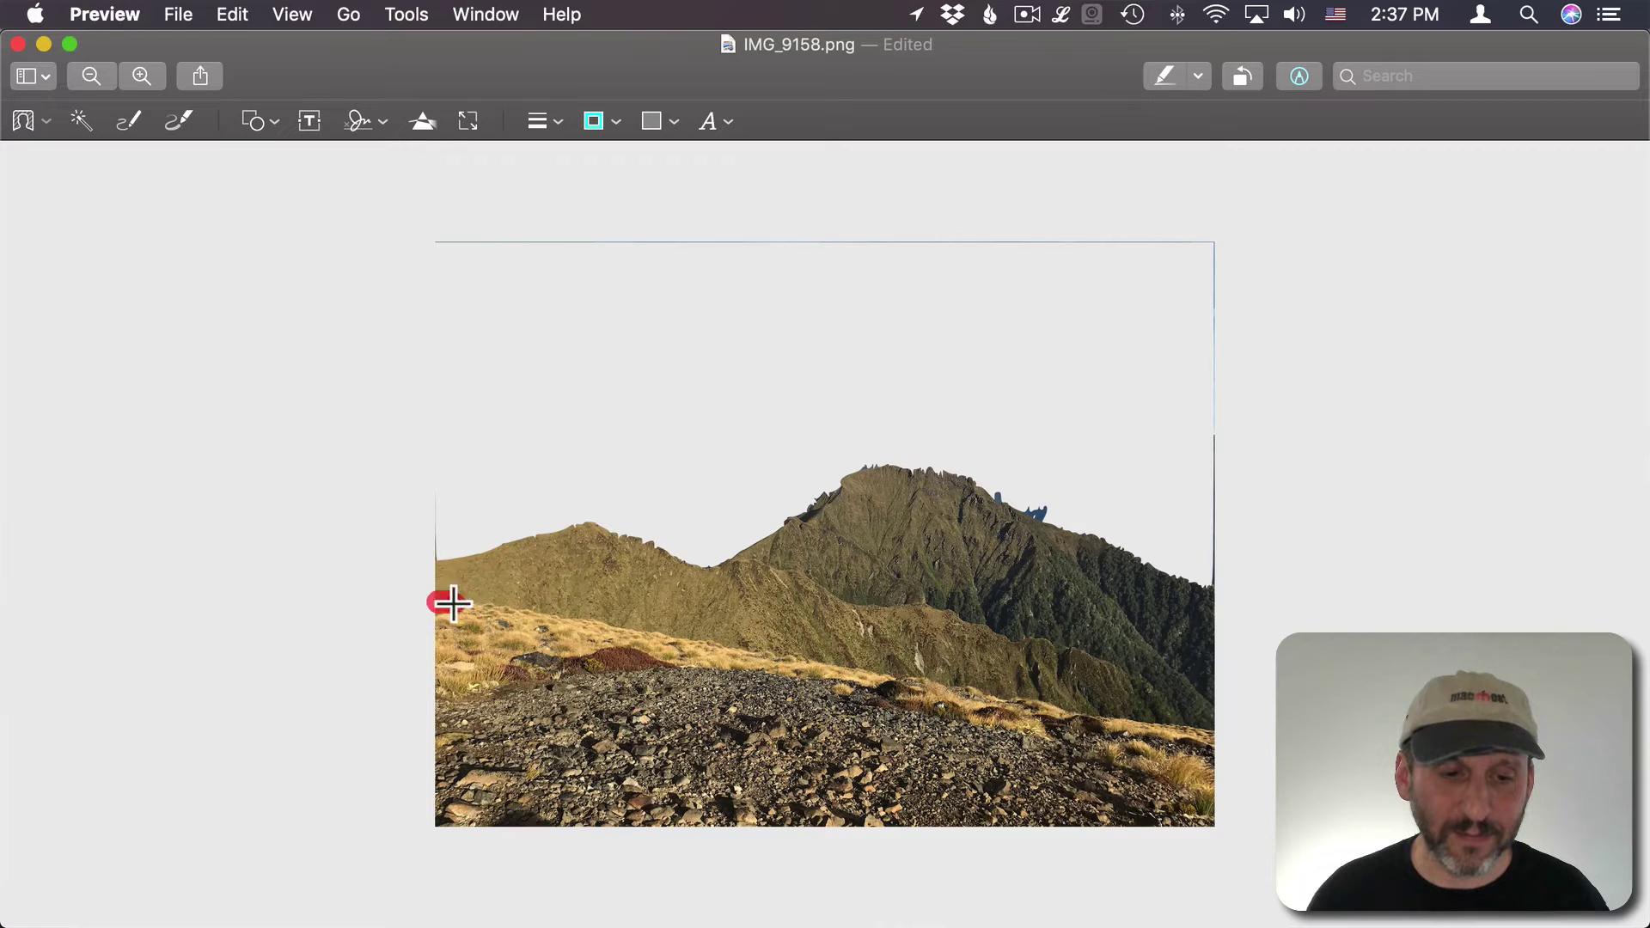
pyautogui.moveTo(453, 604); pyautogui.dragTo(826, 670)
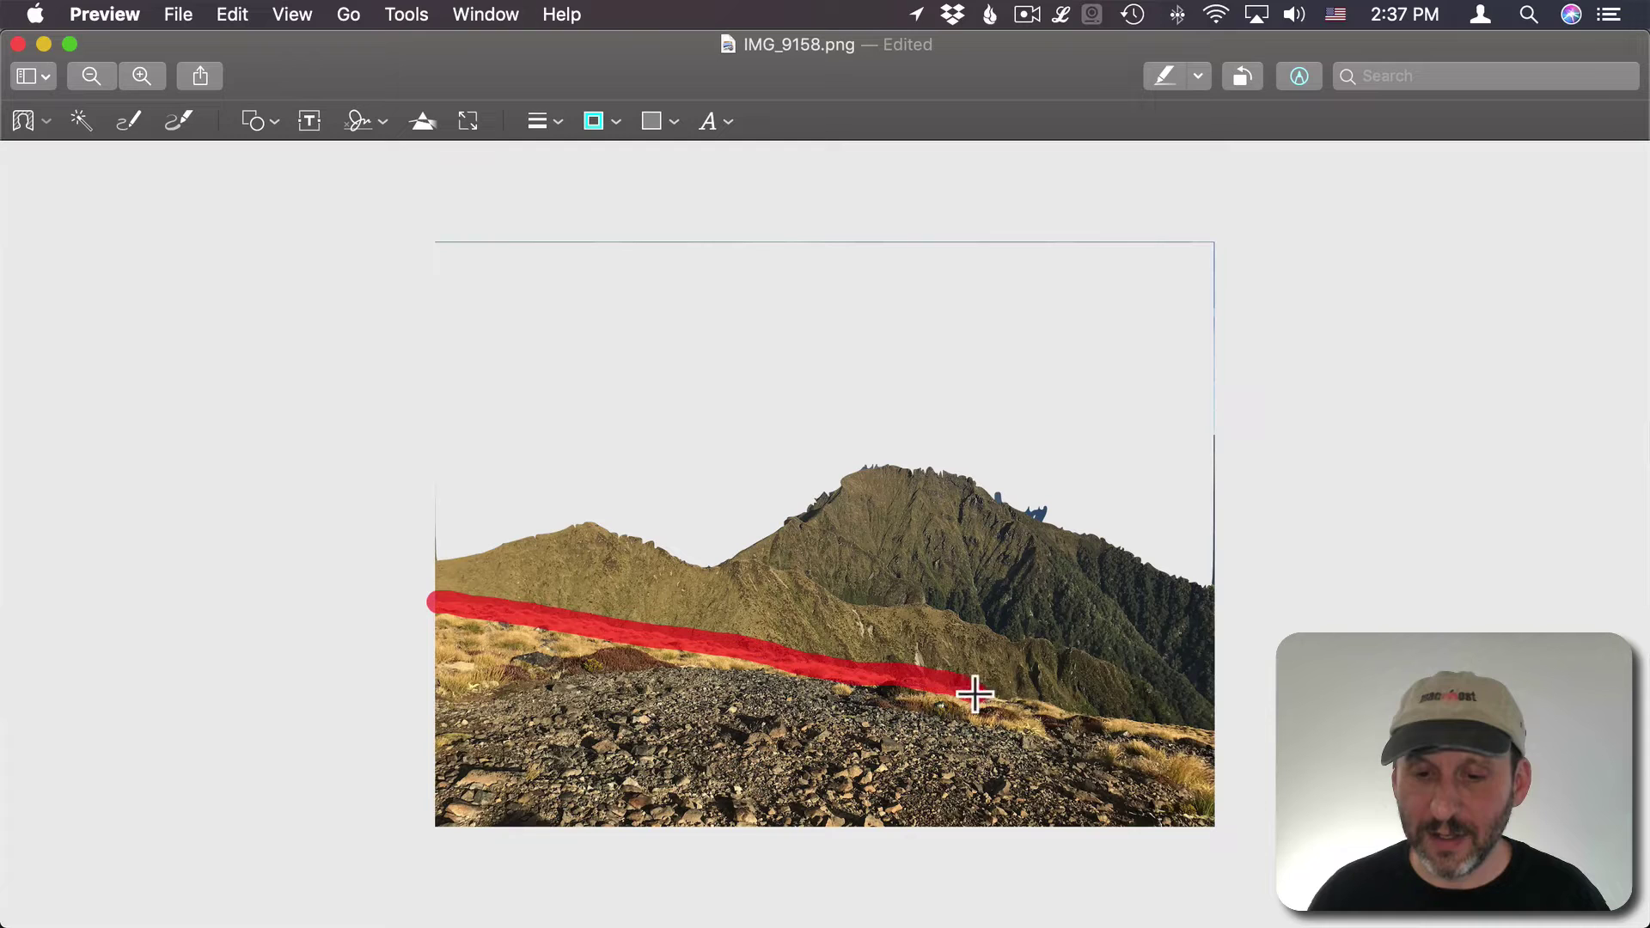
pyautogui.moveTo(1006, 700)
pyautogui.mouseDown()
pyautogui.moveTo(1157, 724)
pyautogui.moveTo(1285, 627)
pyautogui.moveTo(1201, 138)
pyautogui.moveTo(579, 155)
pyautogui.moveTo(289, 445)
pyautogui.moveTo(414, 607)
pyautogui.mouseUp()
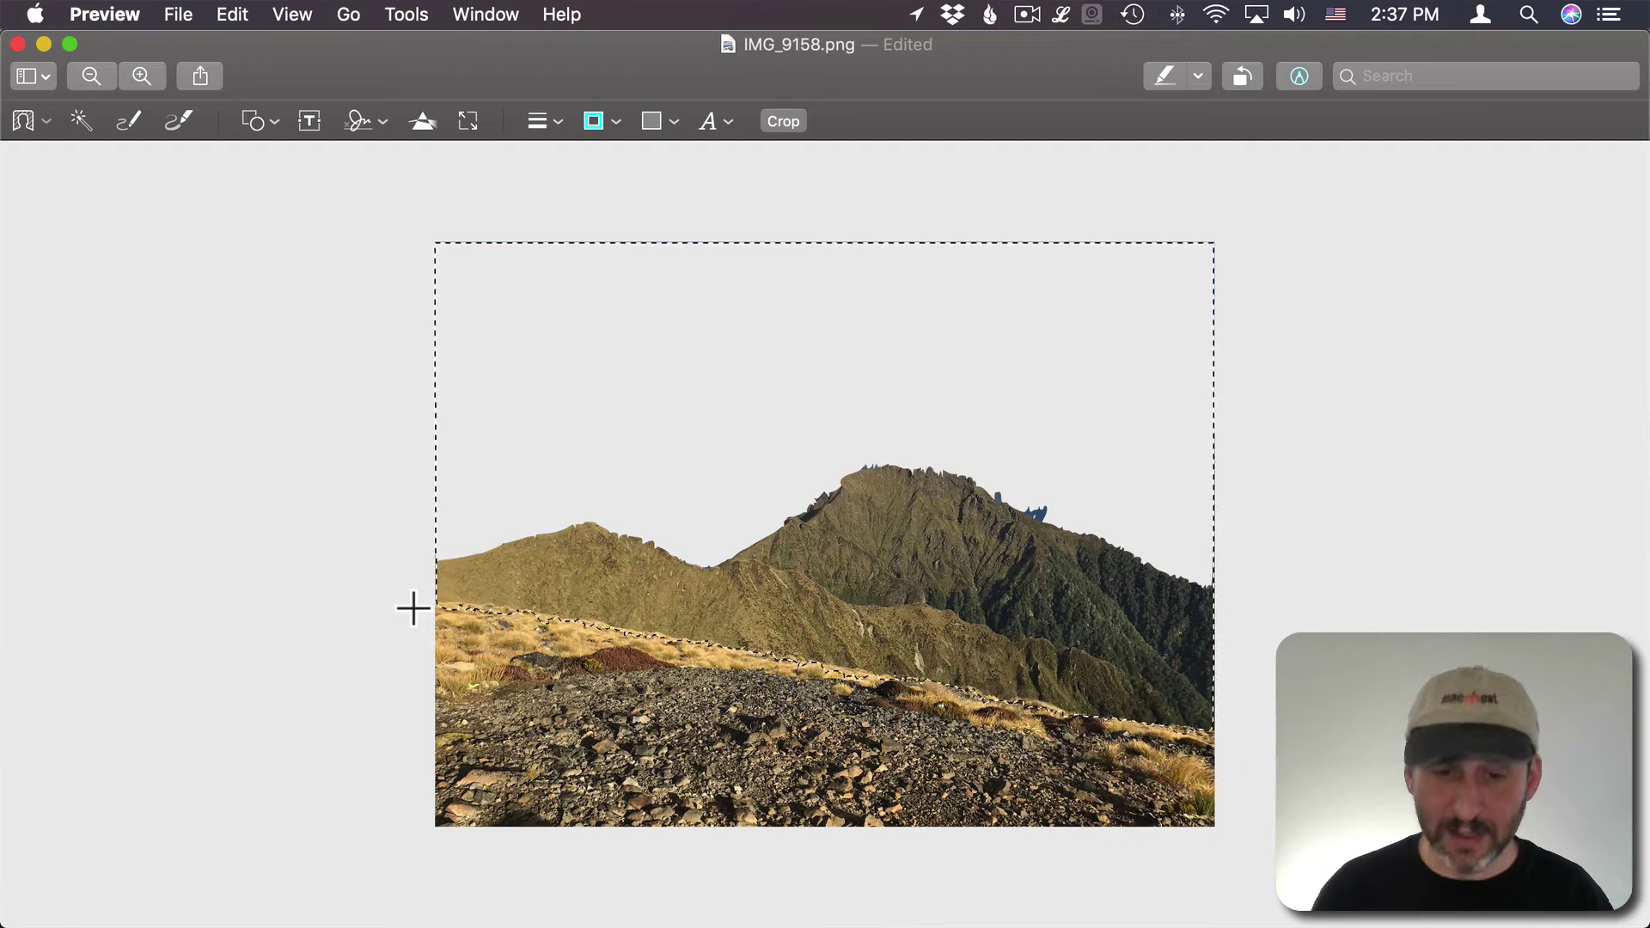
pyautogui.press('Delete')
pyautogui.press('super+a')
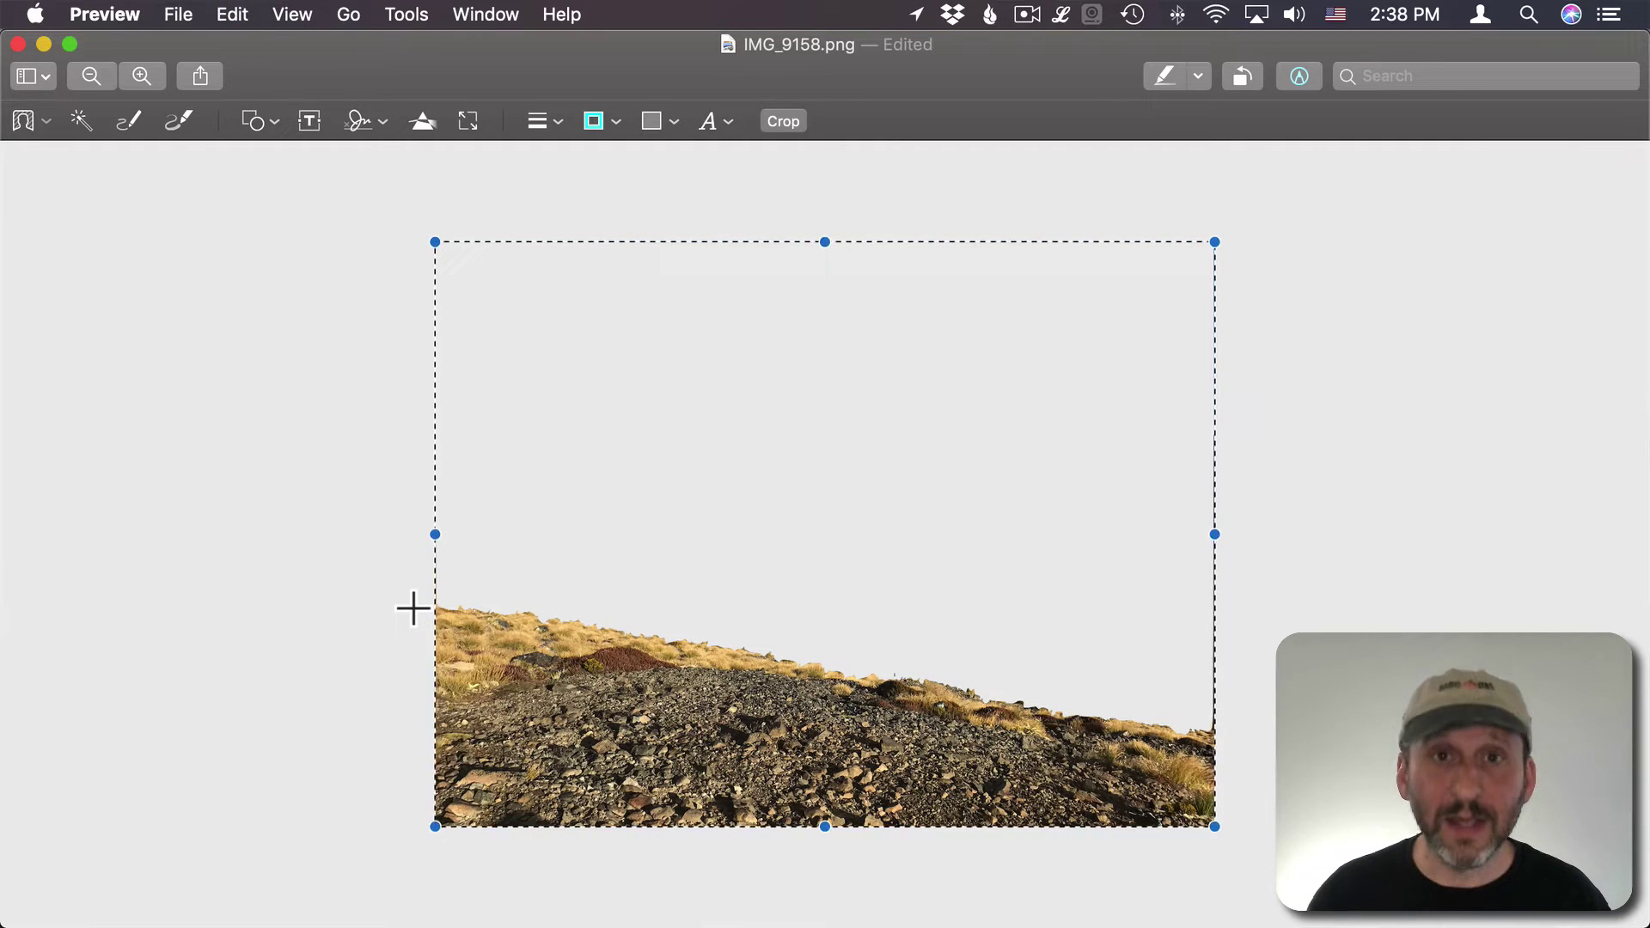
pyautogui.press('super+Tab')
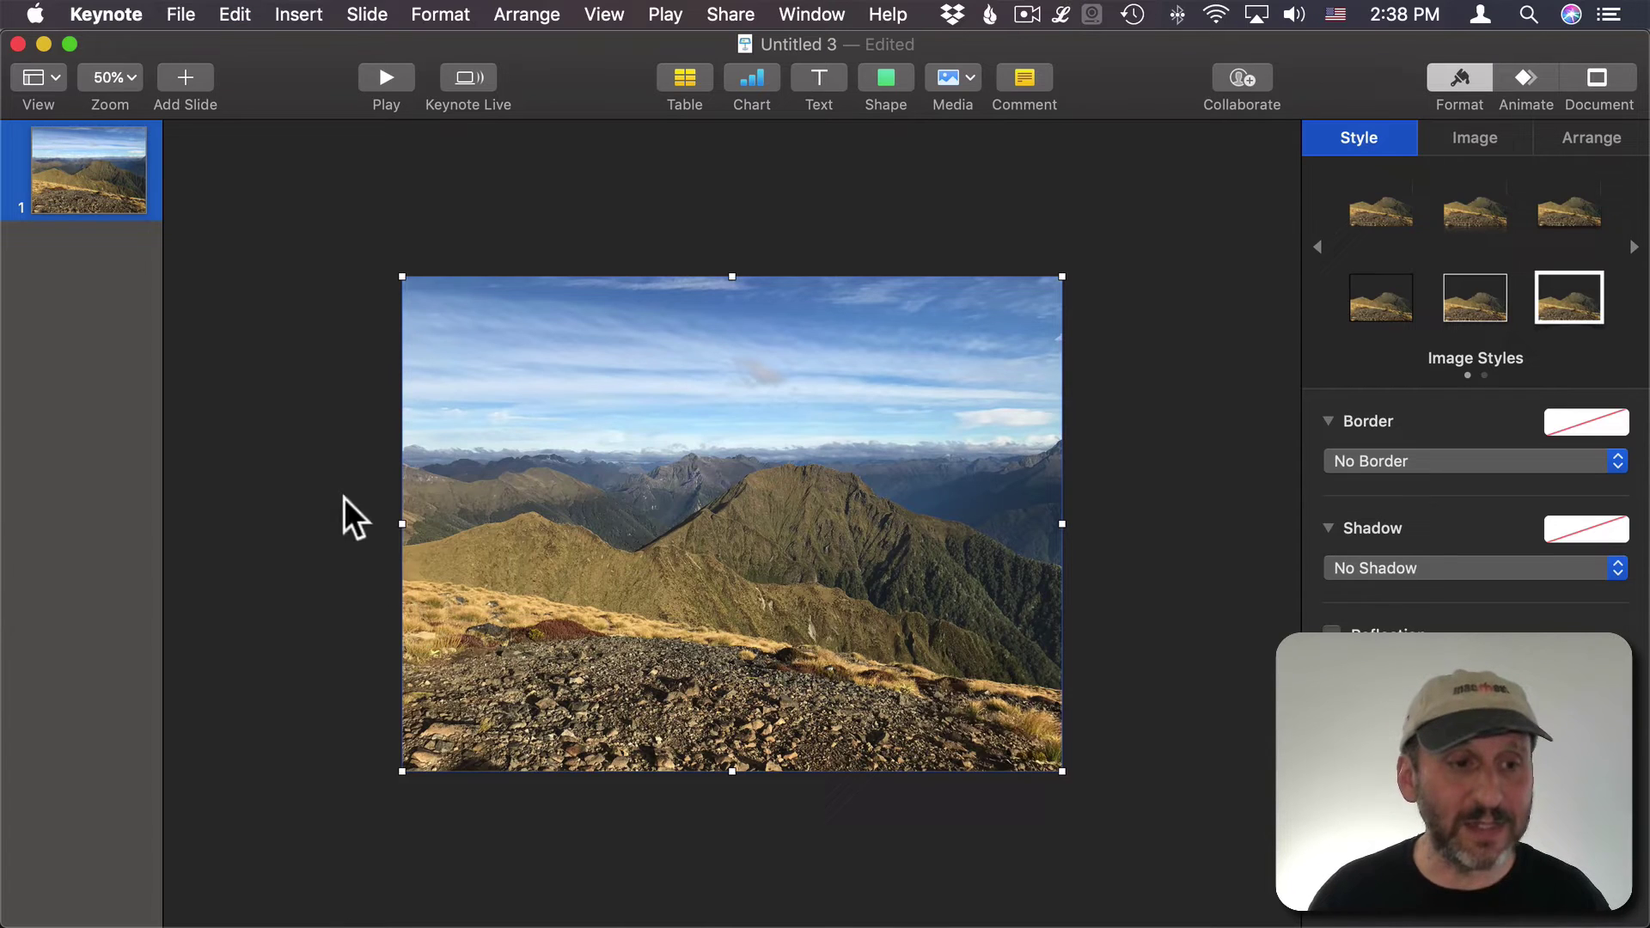
# - Drag the pasted rocky-foreground layer until it sits exactly over the mountain photo
pyautogui.moveTo(503, 701); pyautogui.dragTo(614, 525)
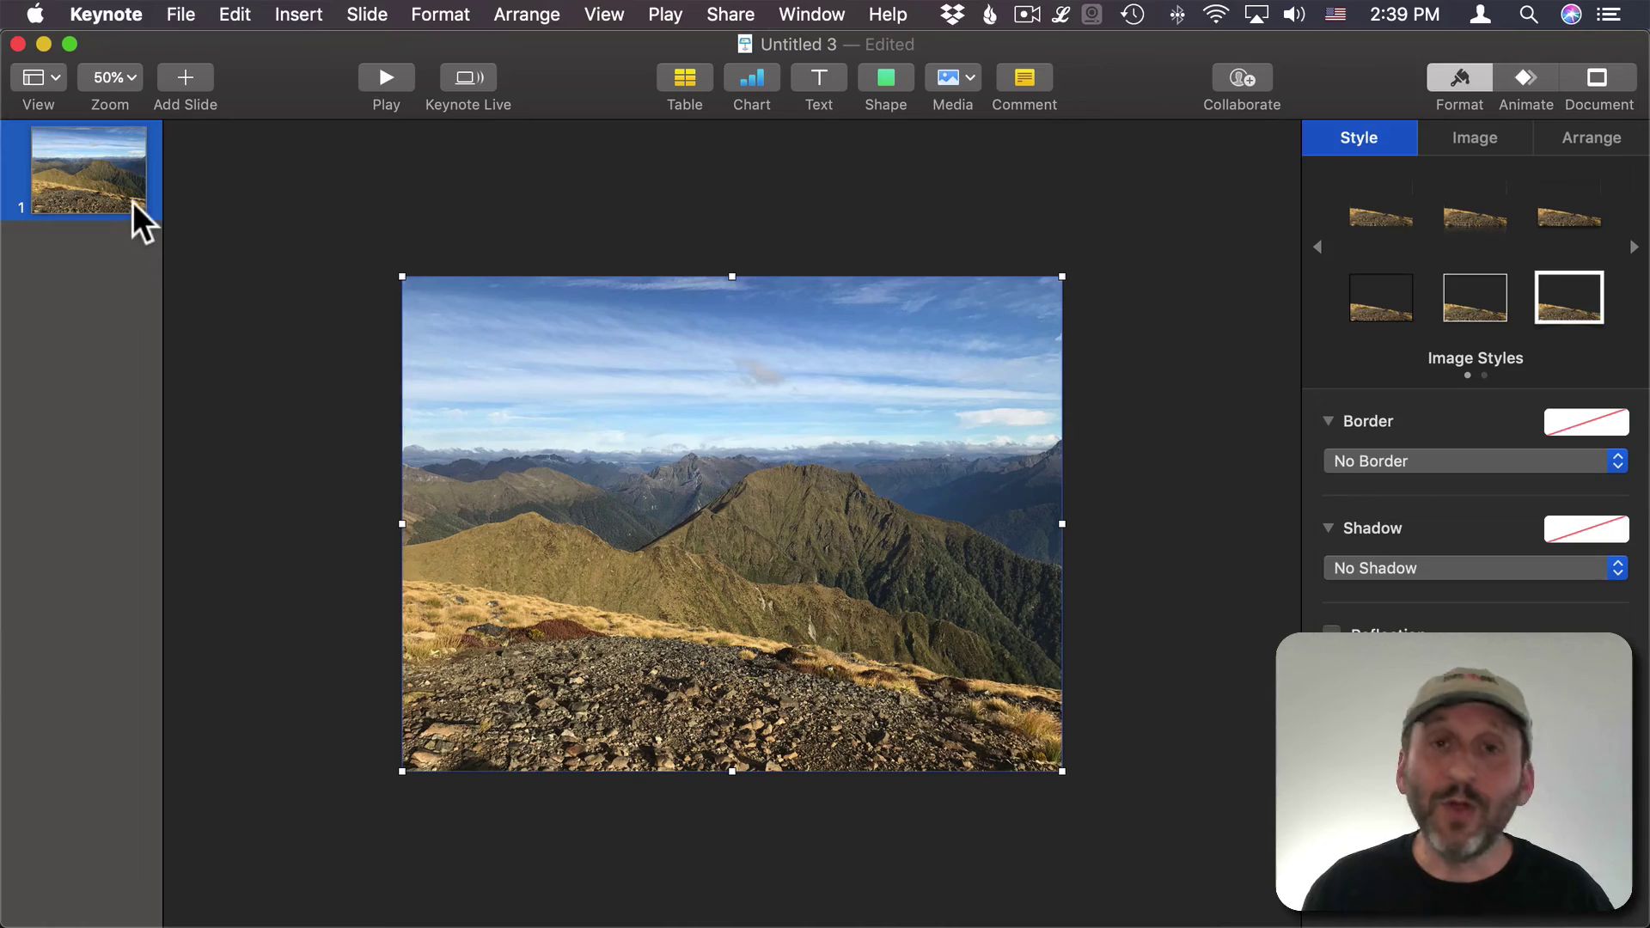
# - Duplicate slide 1 into a second slide and select an image layer on it
pyautogui.rightClick(94, 174)
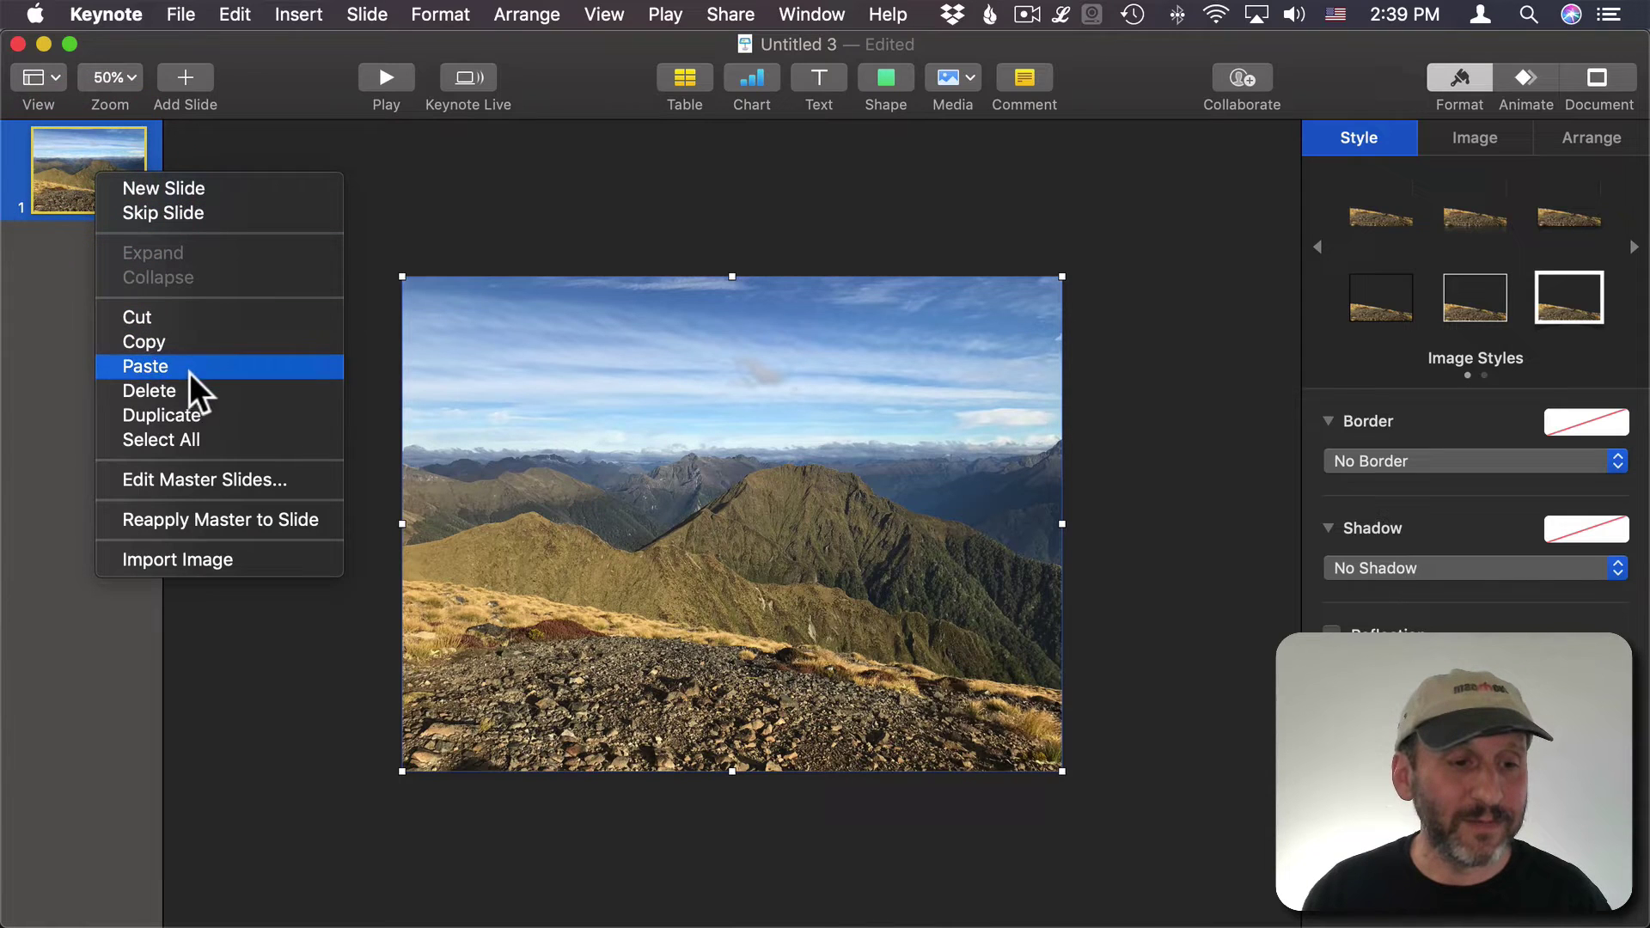
pyautogui.click(179, 411)
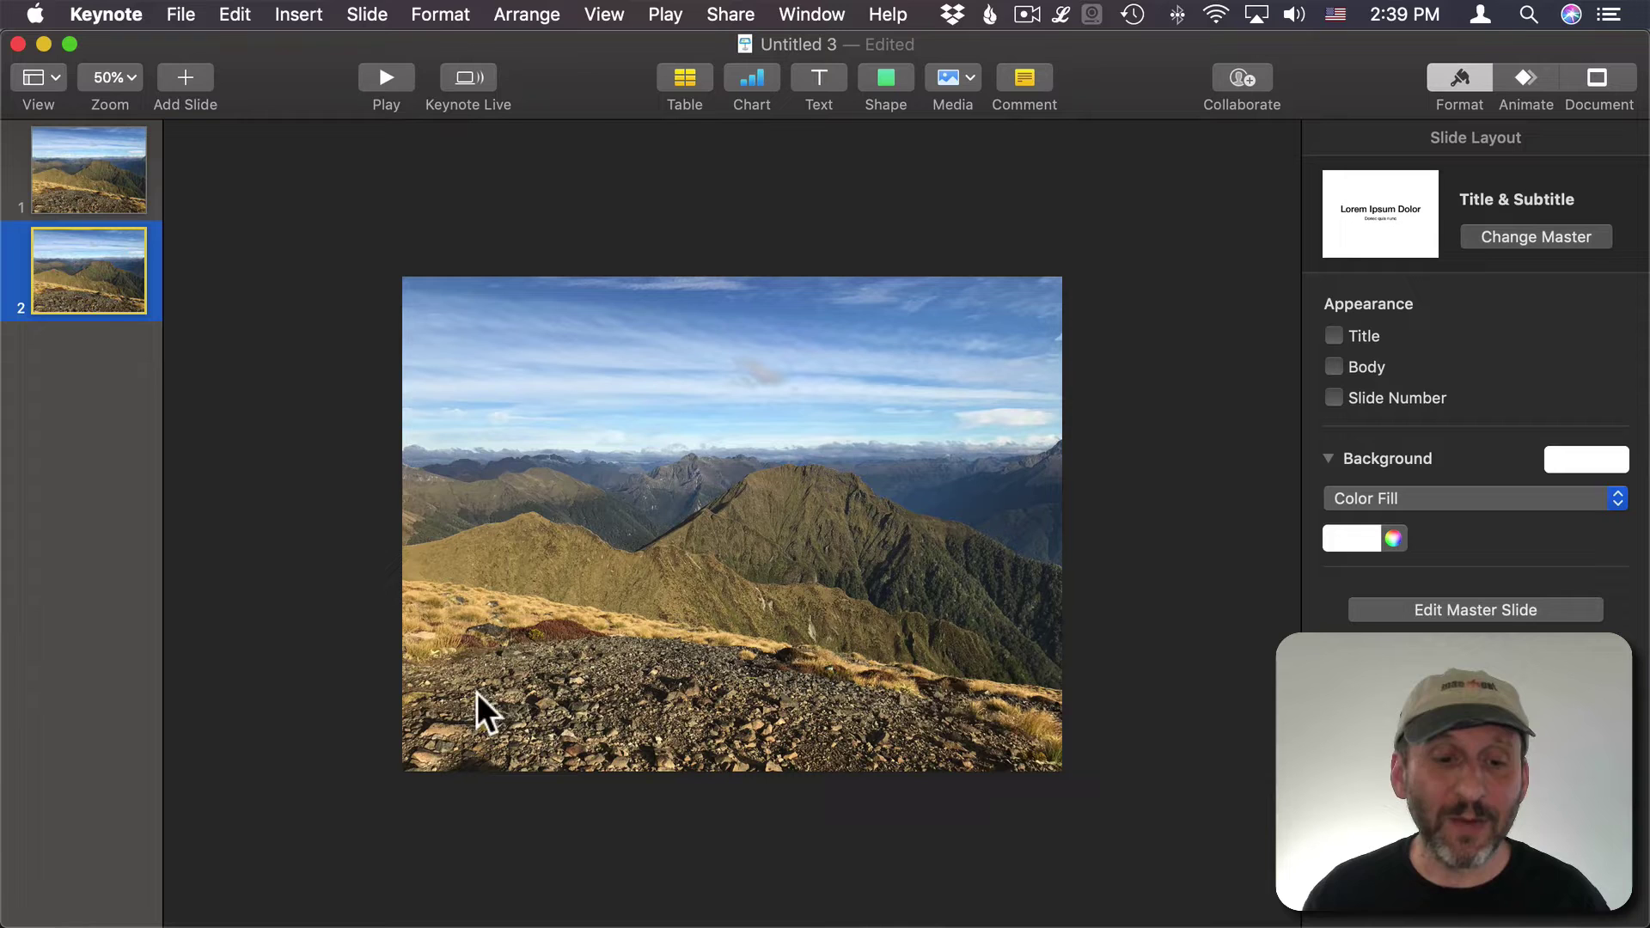
pyautogui.click(780, 514)
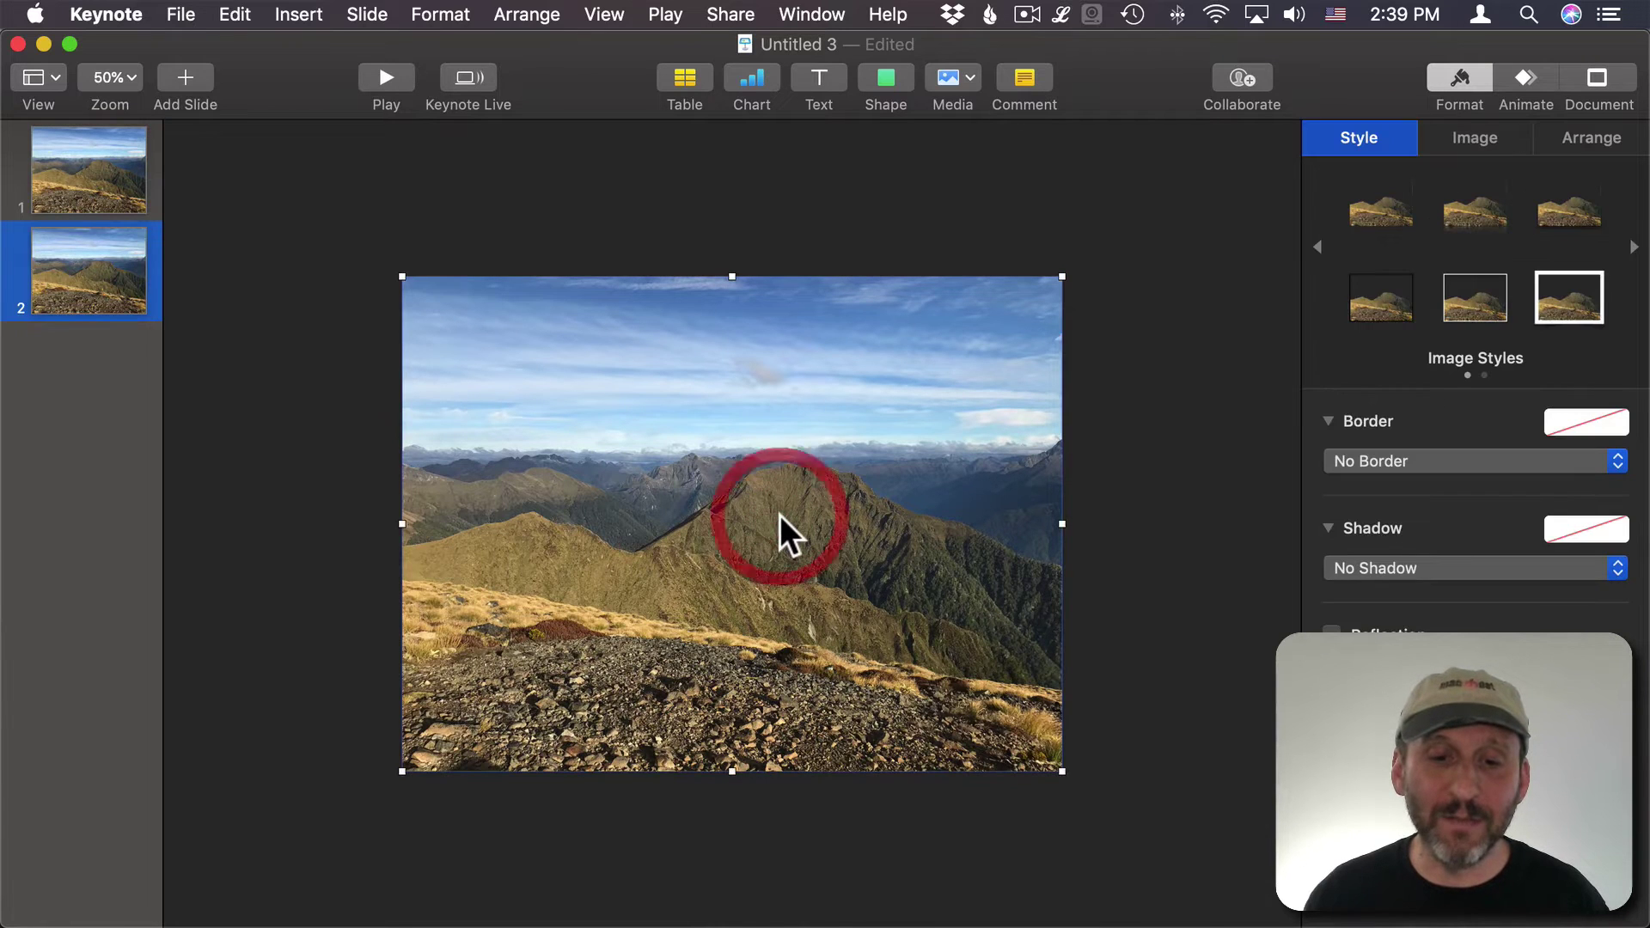
pyautogui.moveTo(779, 513); pyautogui.dragTo(785, 370)
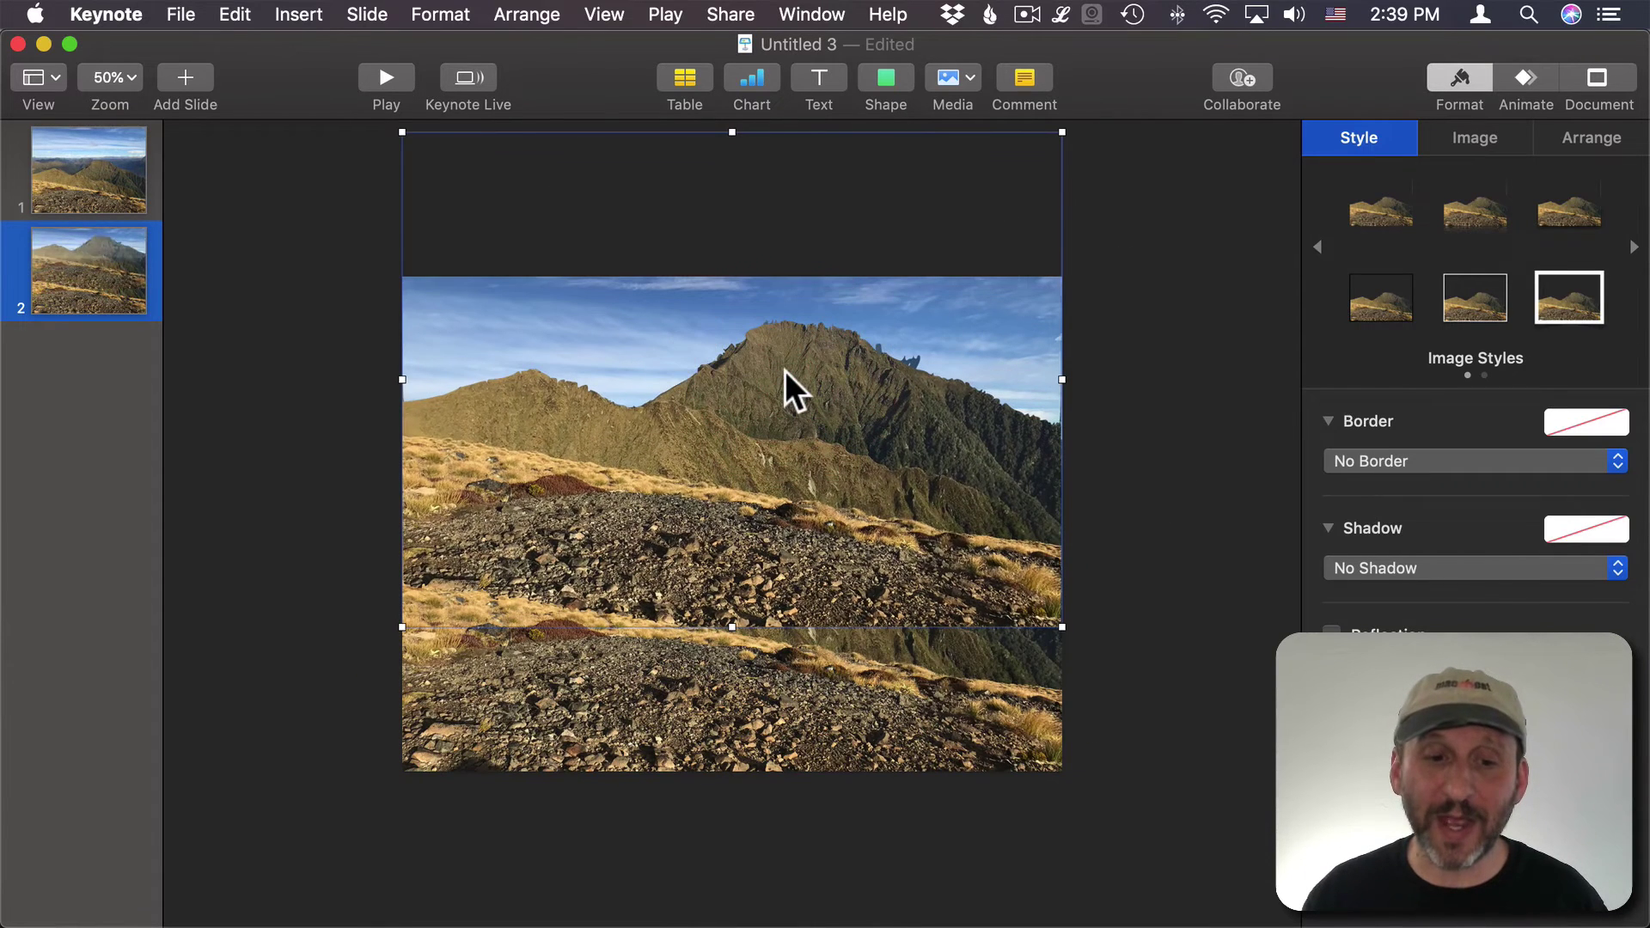
pyautogui.press('super+z')
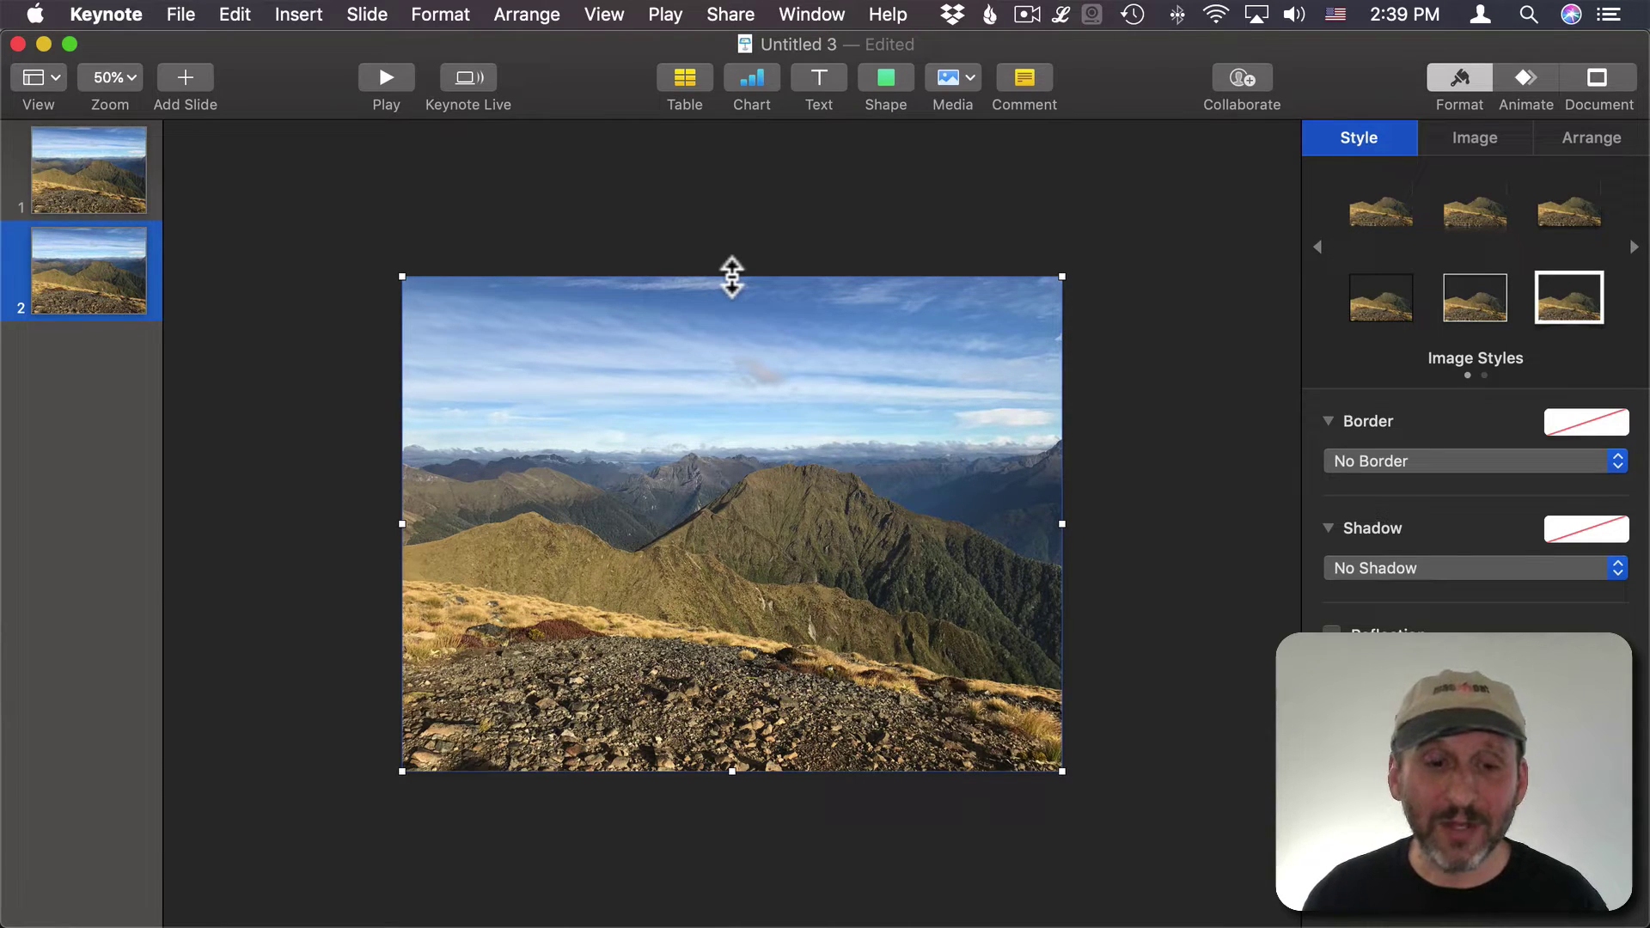
# - On slide 2, enlarge the mountain layer slightly and the foreground layer to 1177 by 883 pt
pyautogui.moveTo(732, 278); pyautogui.dragTo(736, 262)
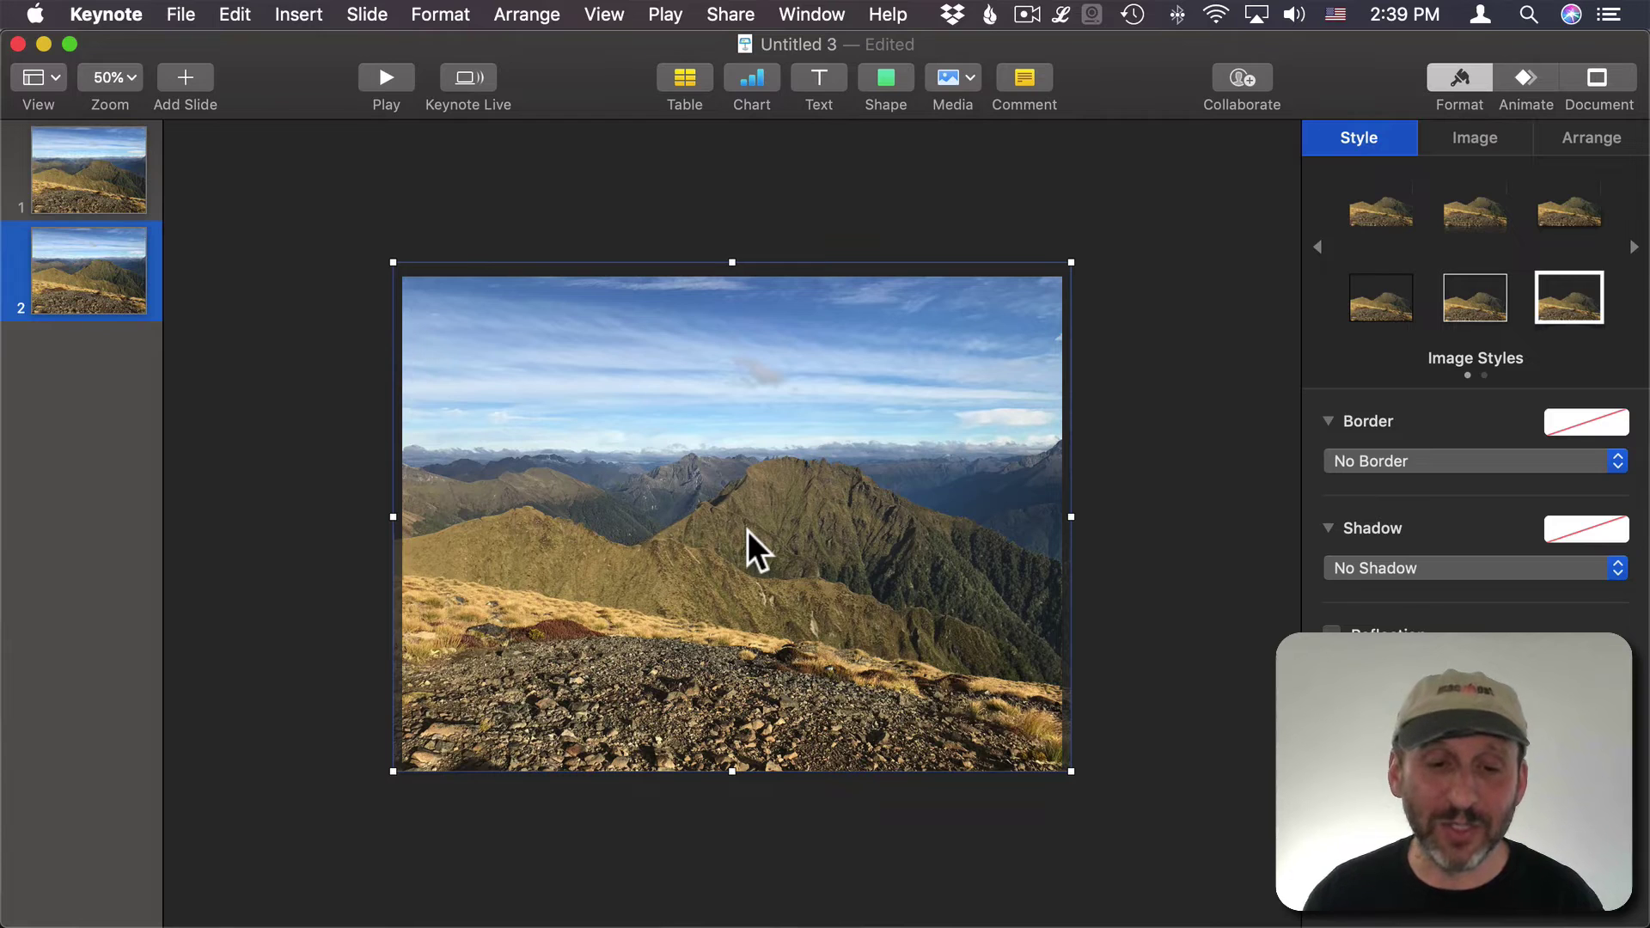
pyautogui.click(487, 675)
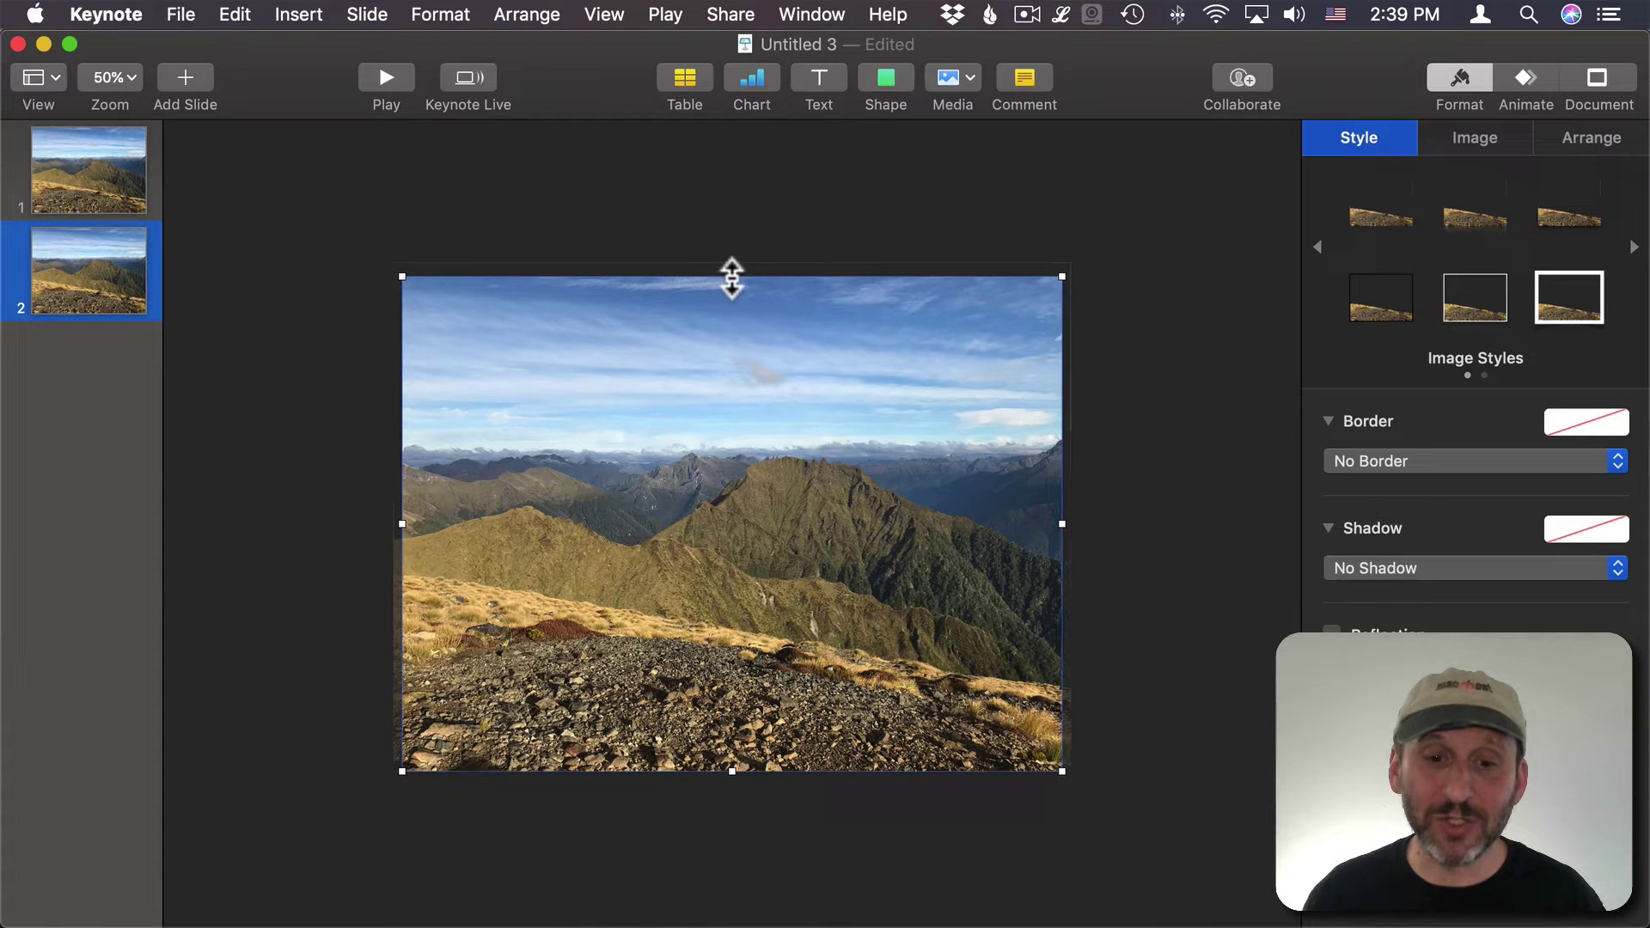
pyautogui.moveTo(731, 277); pyautogui.dragTo(730, 184)
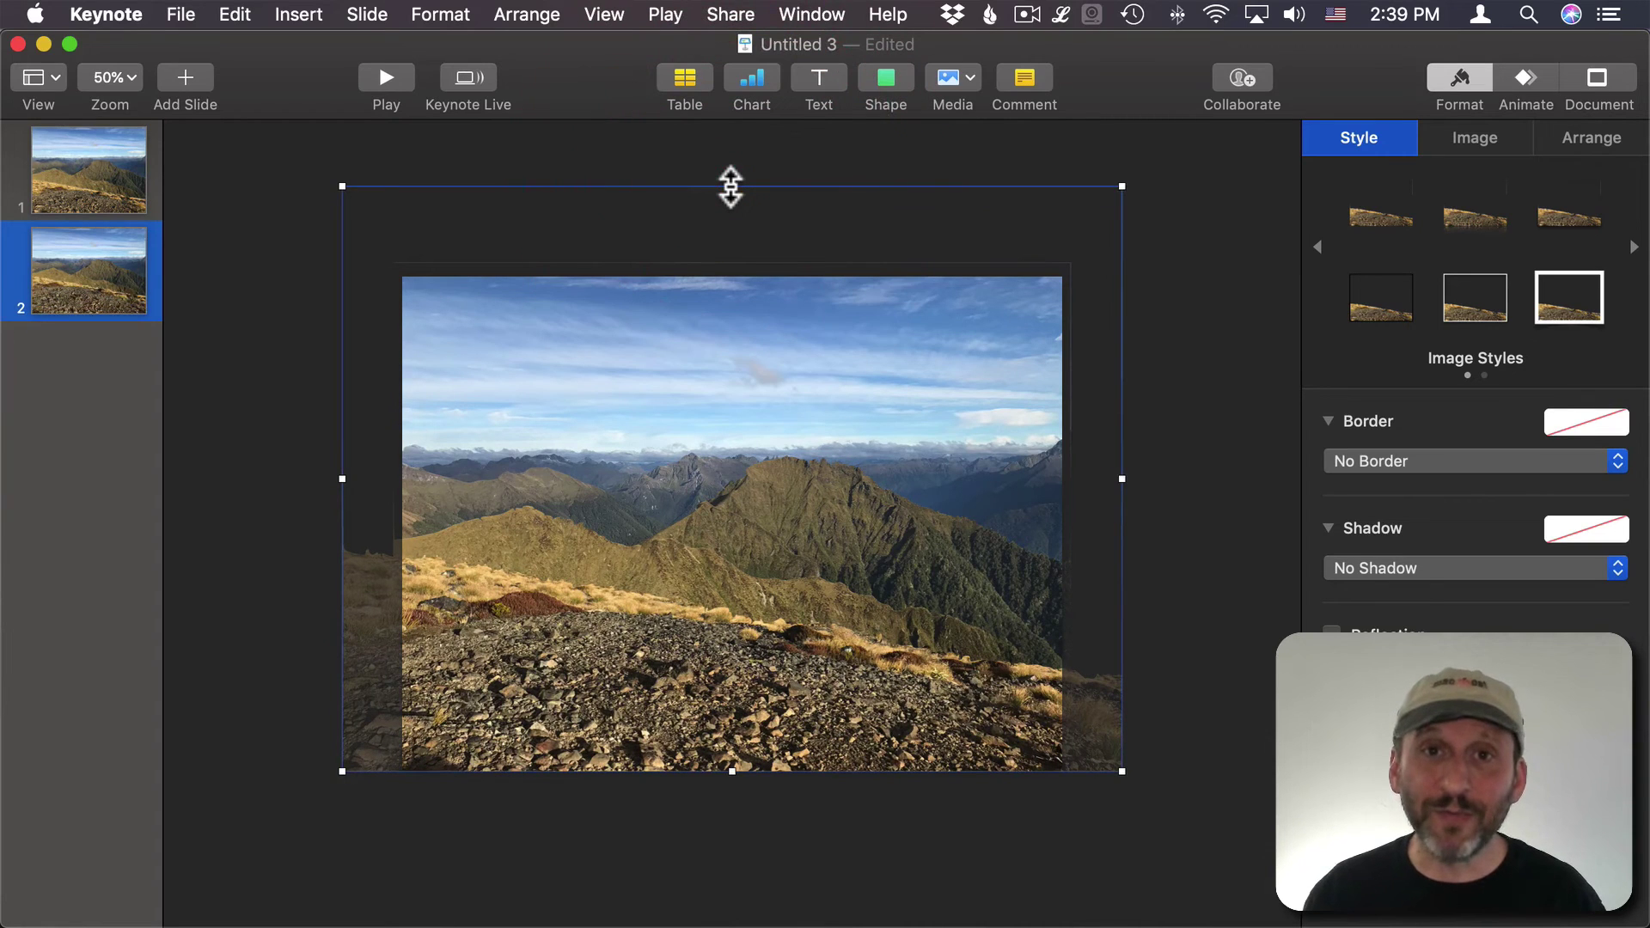
# - Flip between slides 1 and 2 to compare the layer sizes
pyautogui.click(118, 184)
pyautogui.click(95, 251)
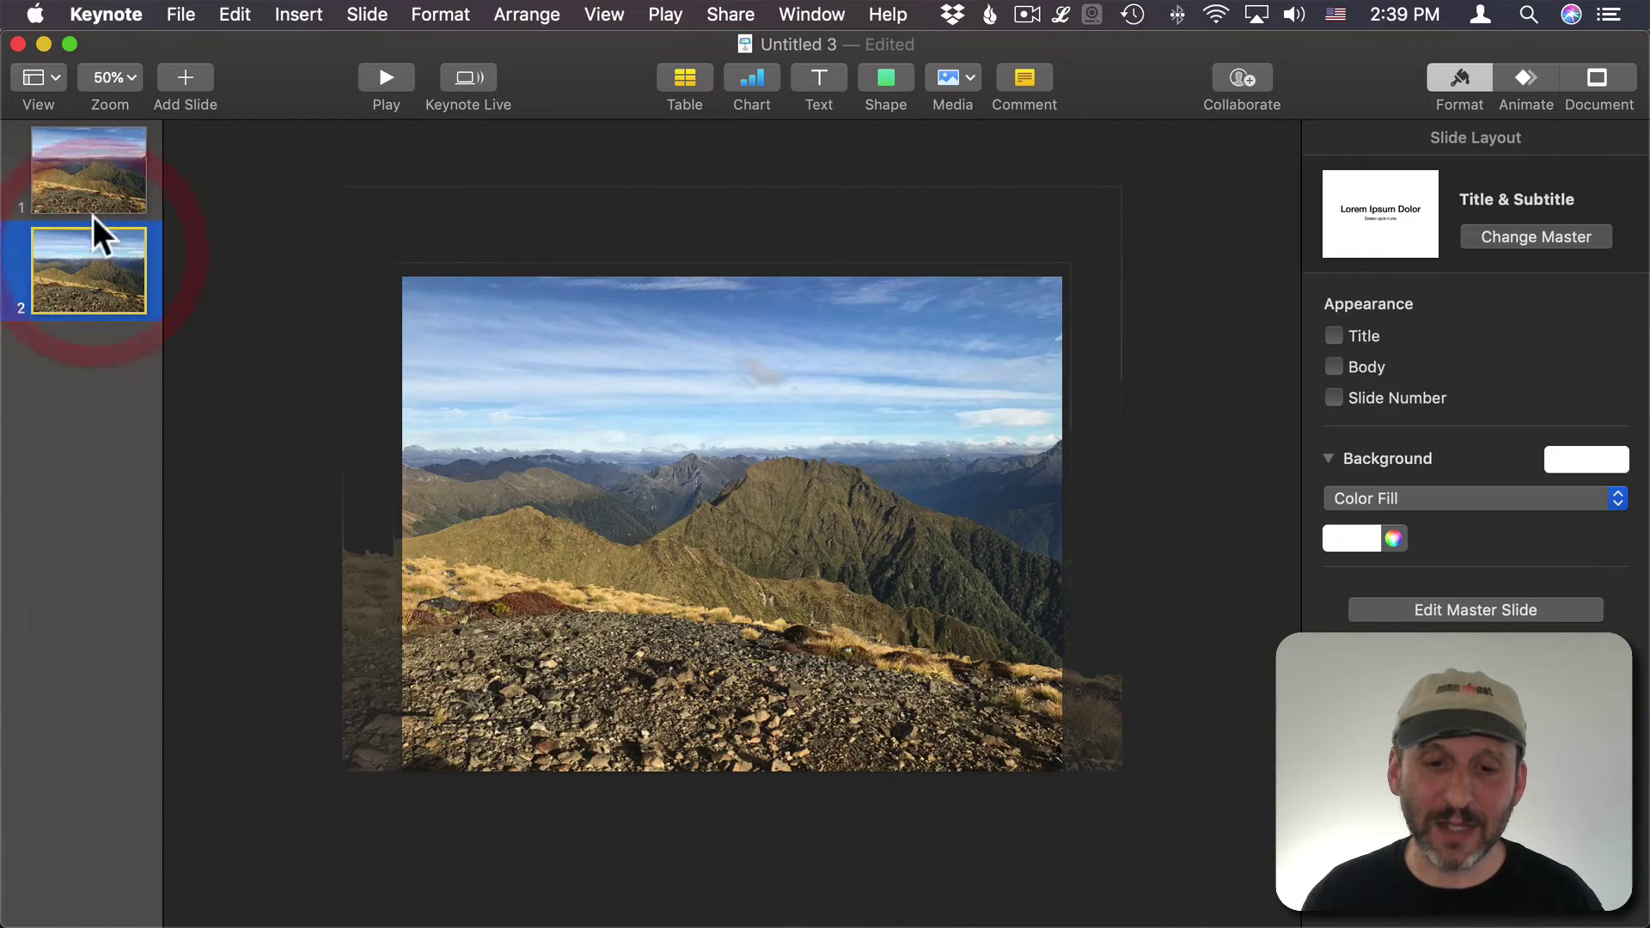
pyautogui.click(91, 192)
pyautogui.click(88, 271)
pyautogui.click(95, 226)
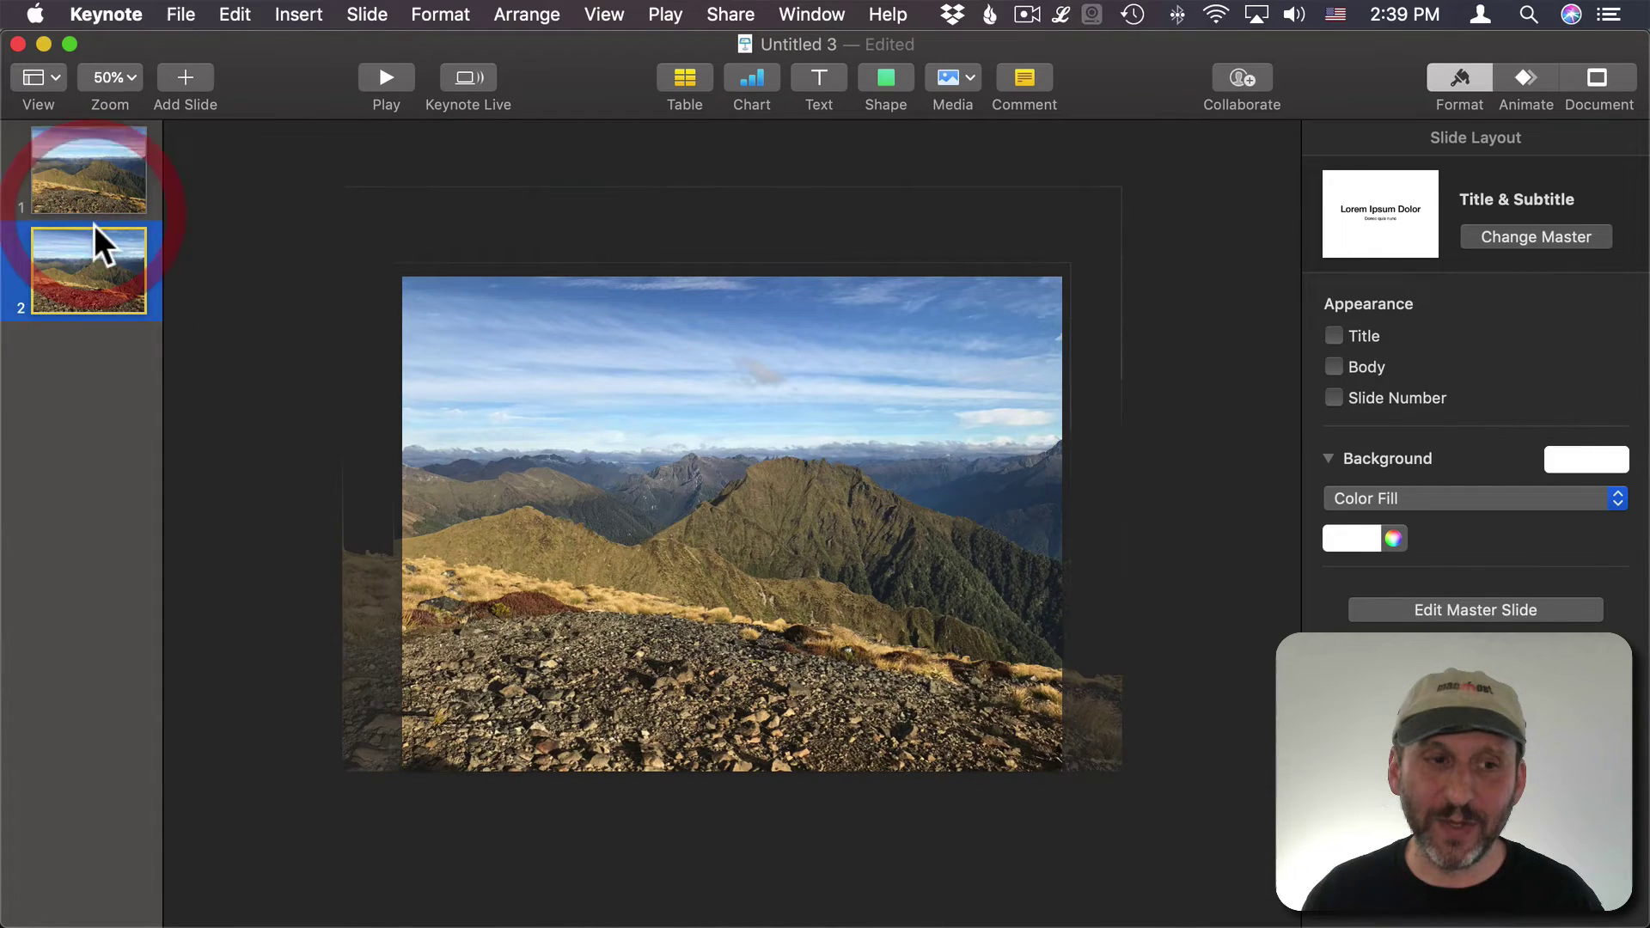
pyautogui.click(93, 183)
pyautogui.click(95, 262)
pyautogui.click(103, 208)
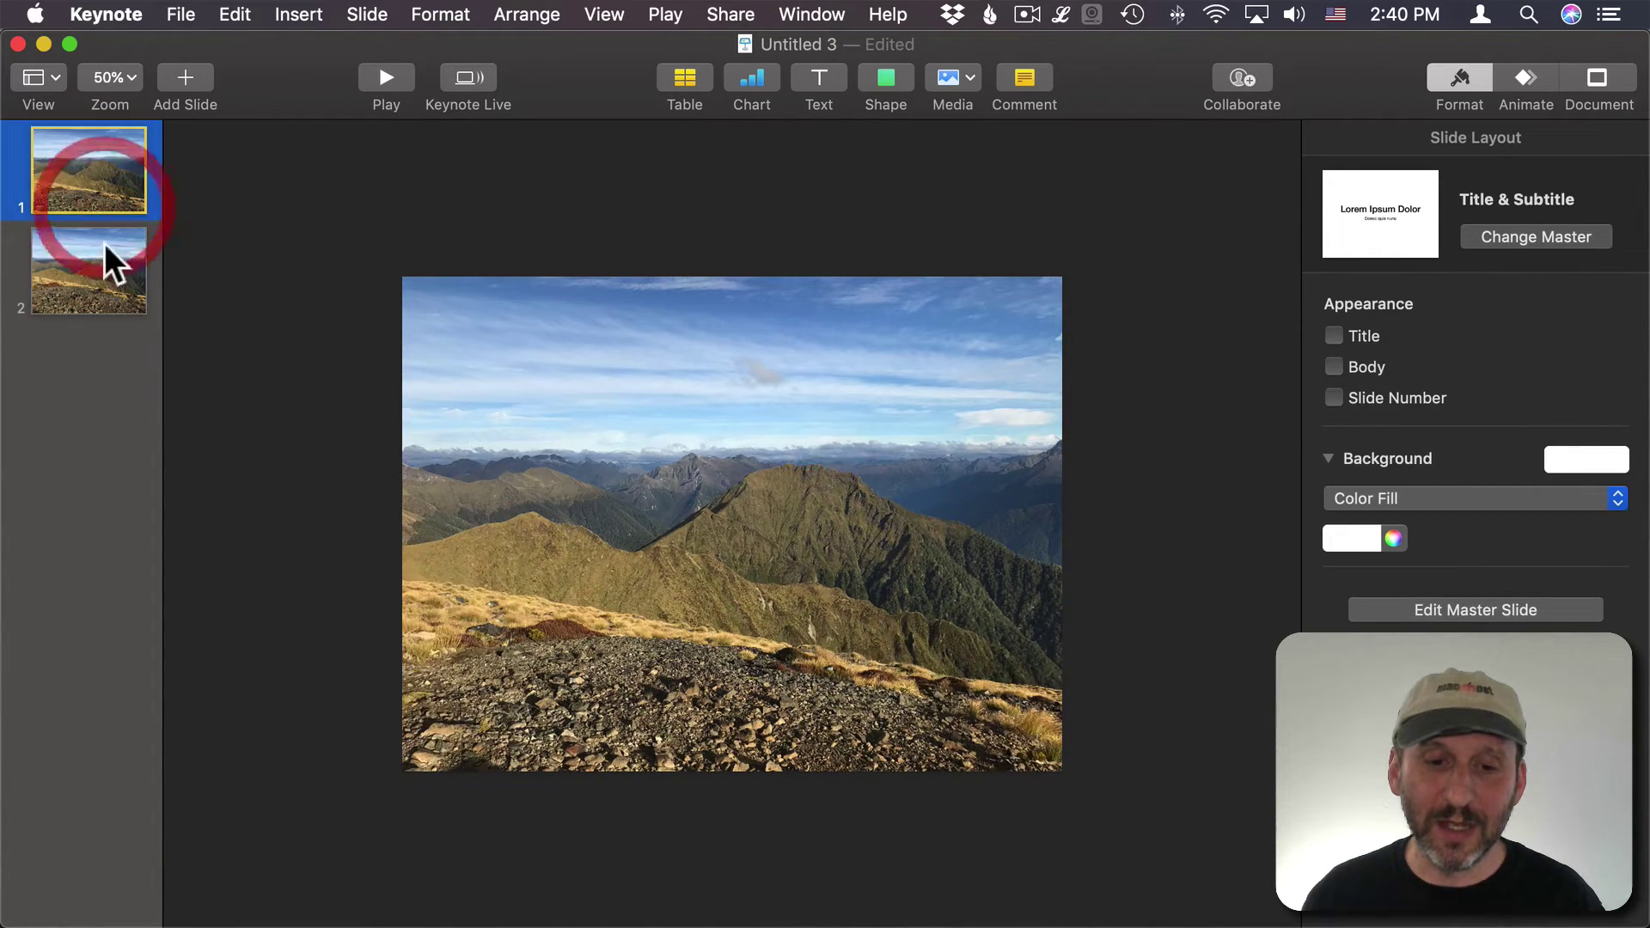
pyautogui.click(100, 277)
# - Give slide 1 a Magic Move transition lasting 5 seconds
pyautogui.click(107, 193)
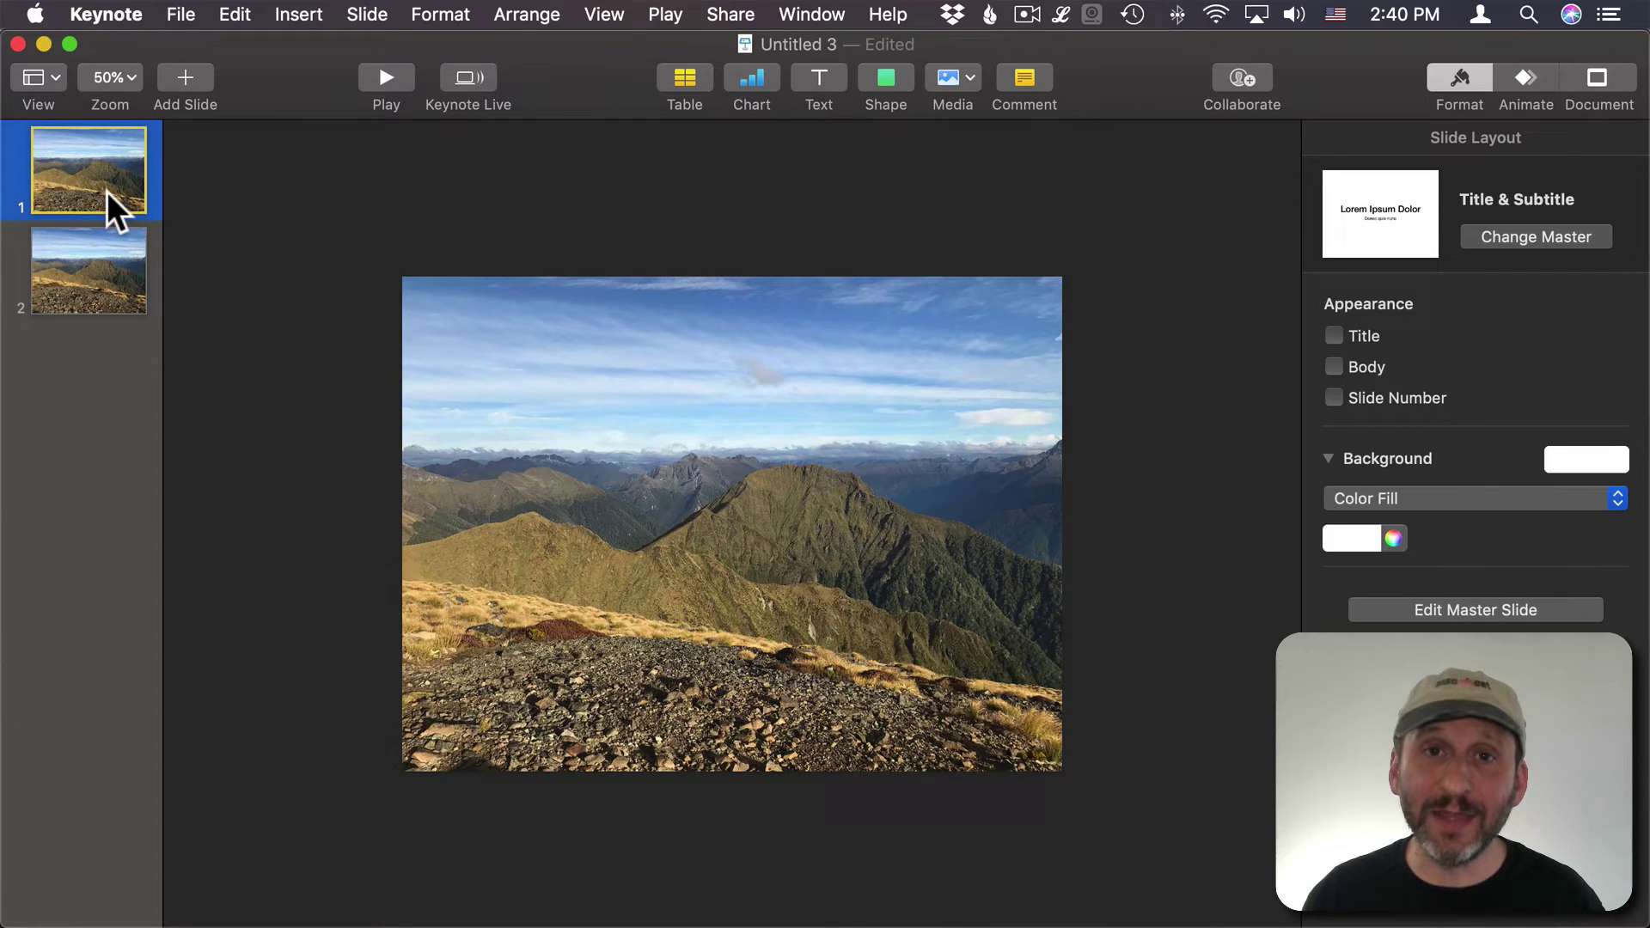
pyautogui.click(1521, 78)
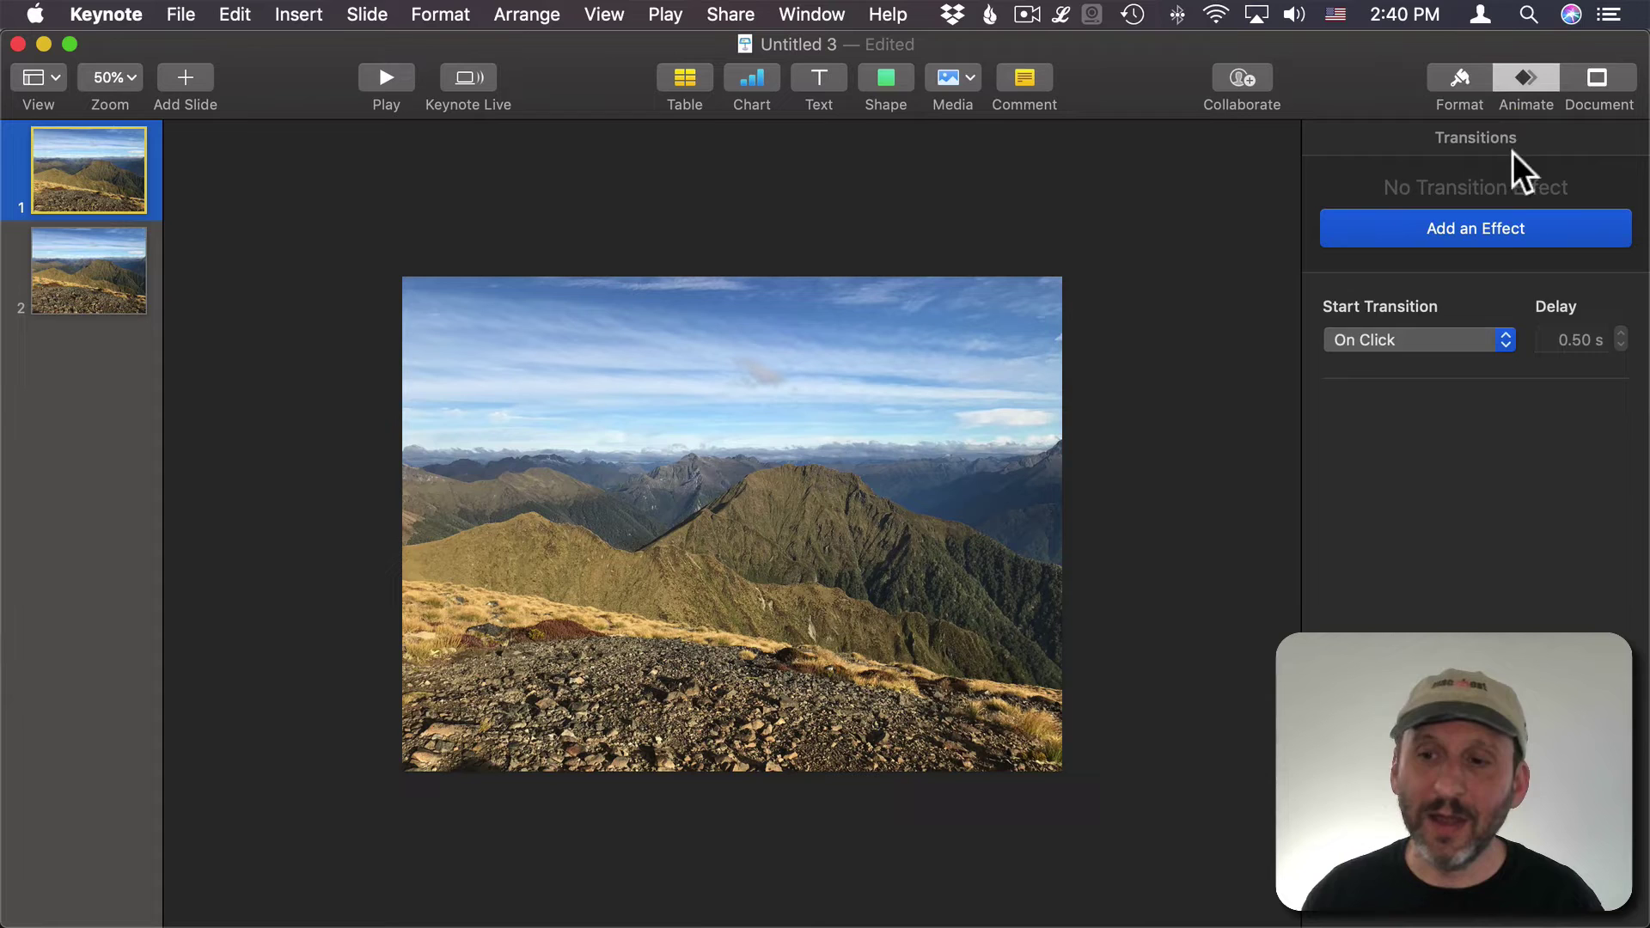
pyautogui.click(1495, 229)
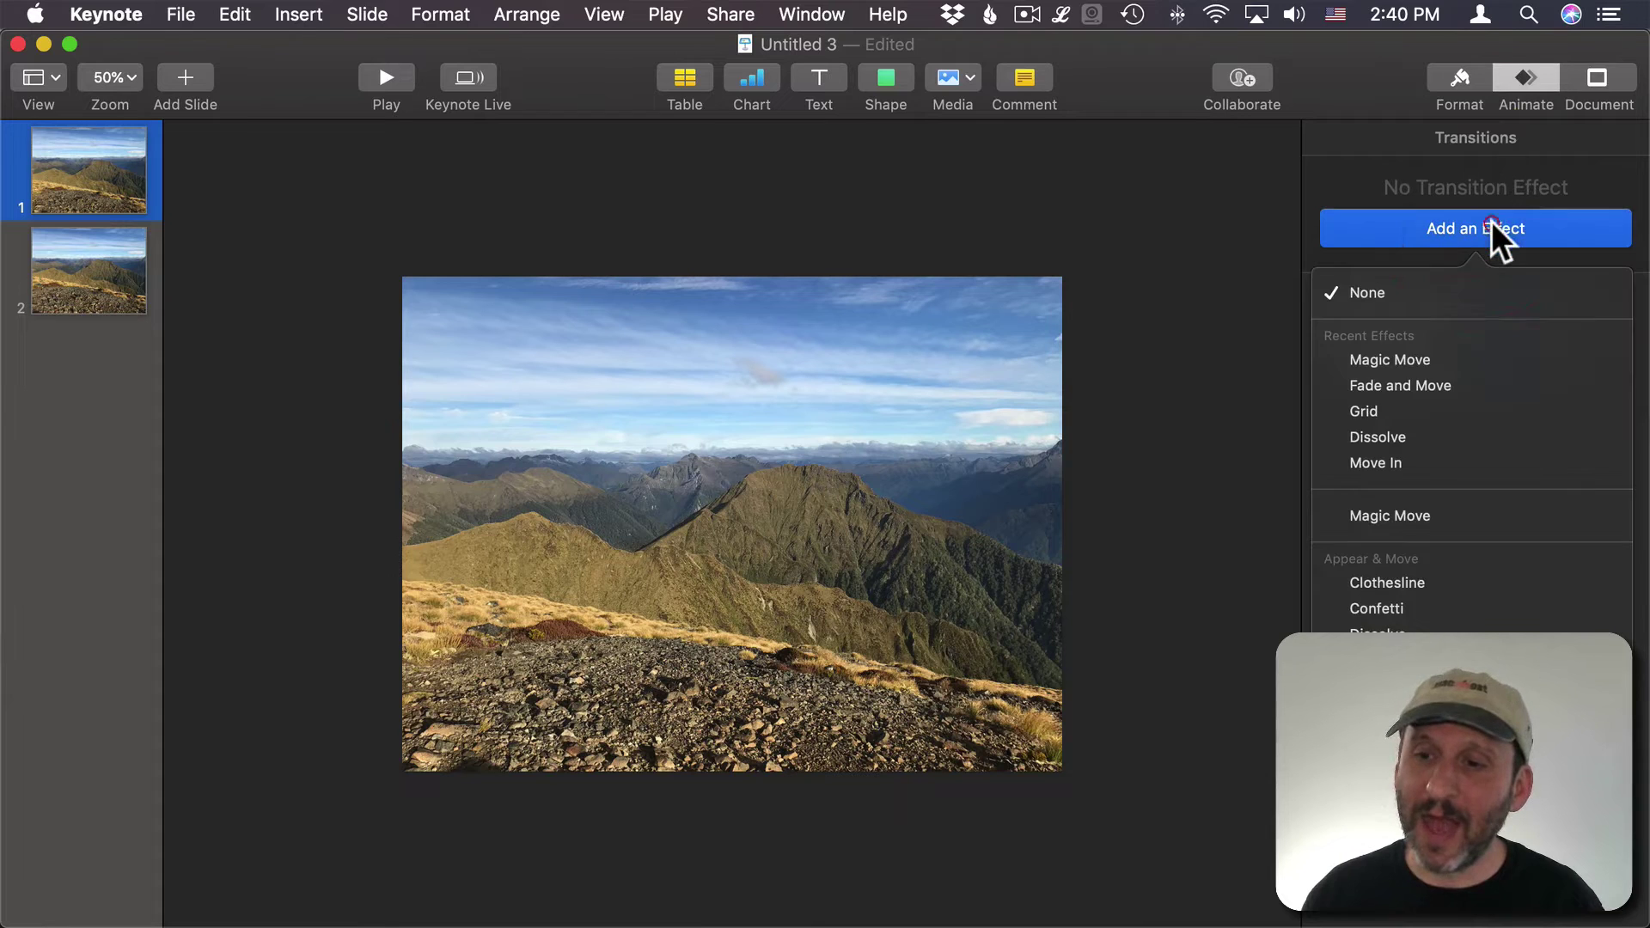
pyautogui.click(1410, 368)
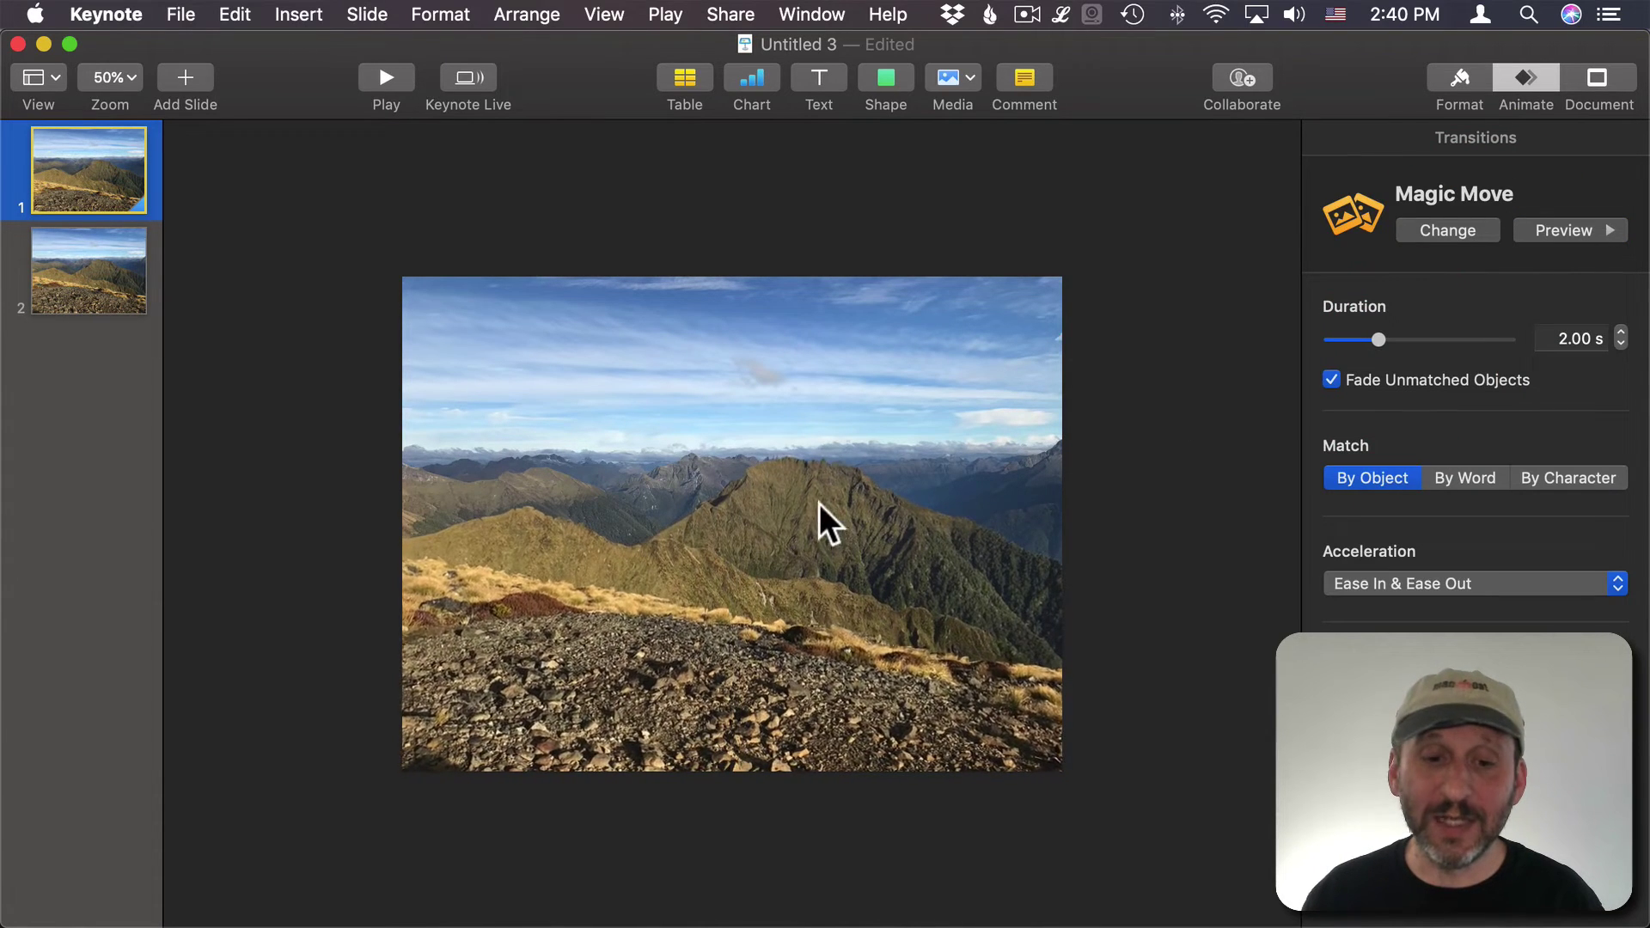
pyautogui.click(1578, 335)
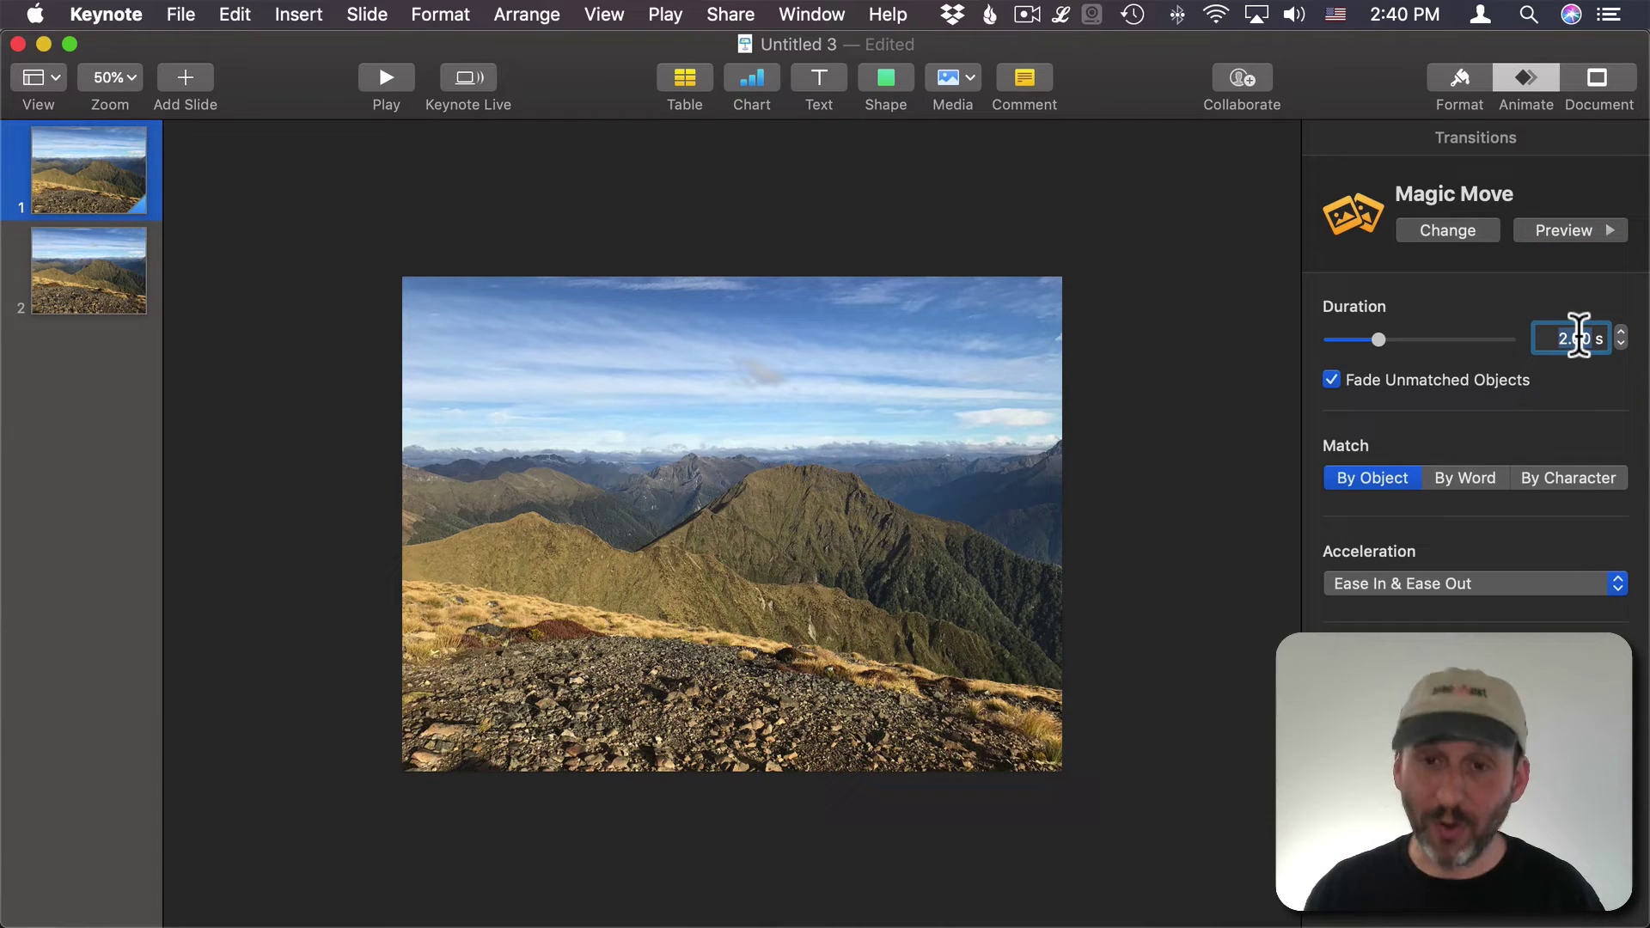
pyautogui.write('5')
pyautogui.press('Return')
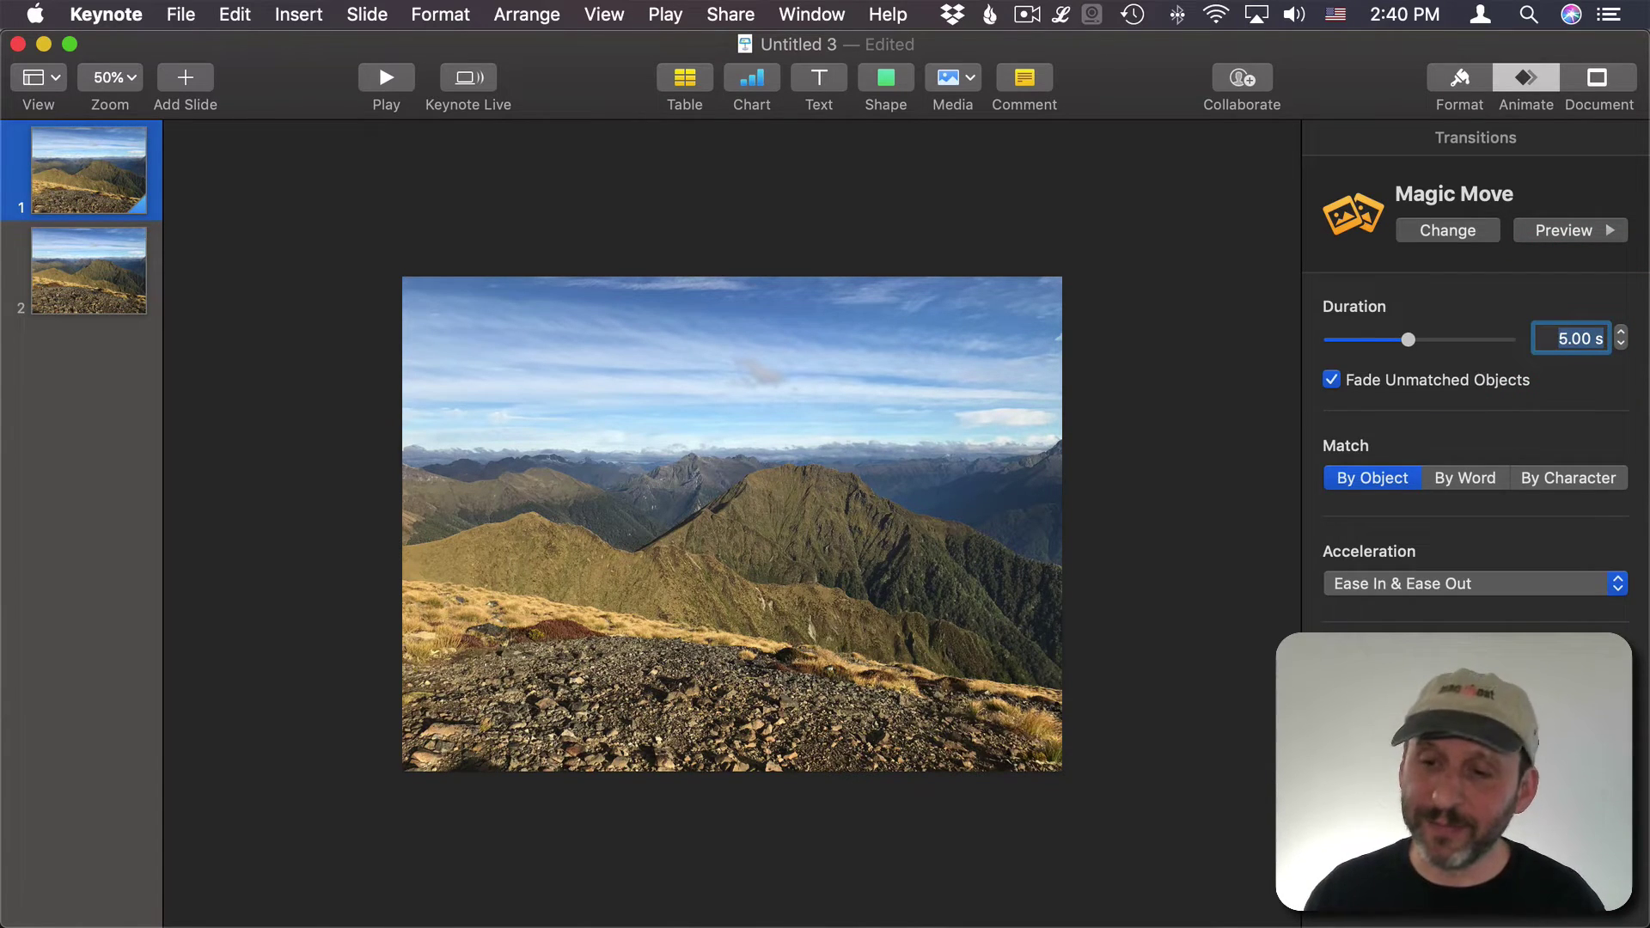
# - Set the transition acceleration to None, preview it, and go to slide 2
pyautogui.click(1409, 582)
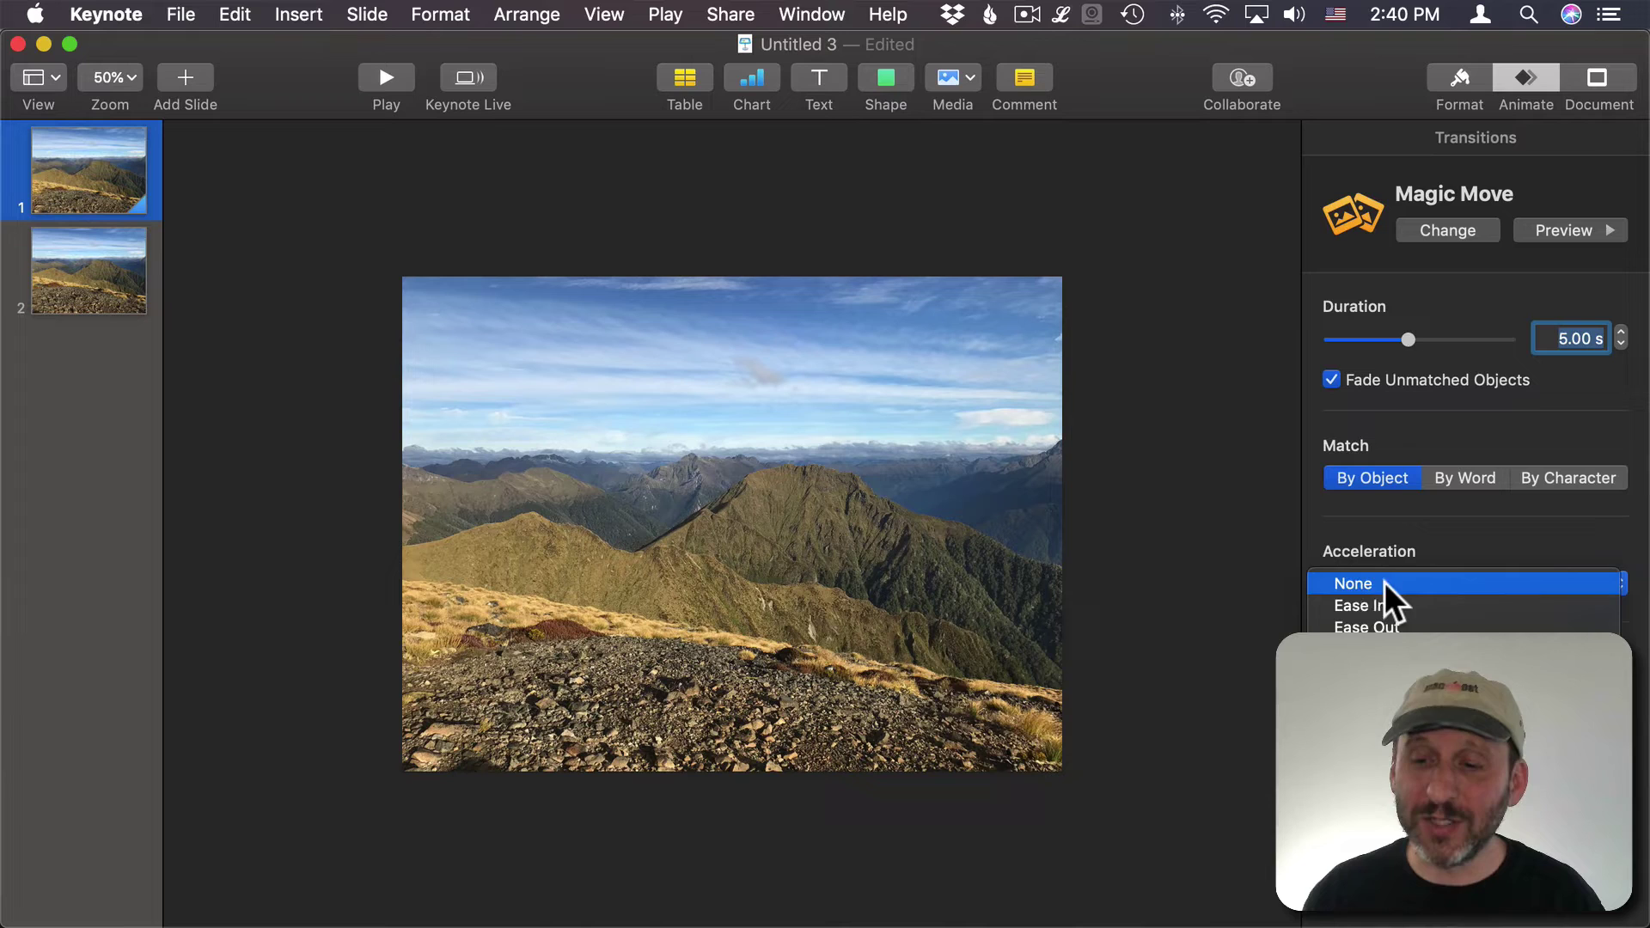
pyautogui.click(1357, 584)
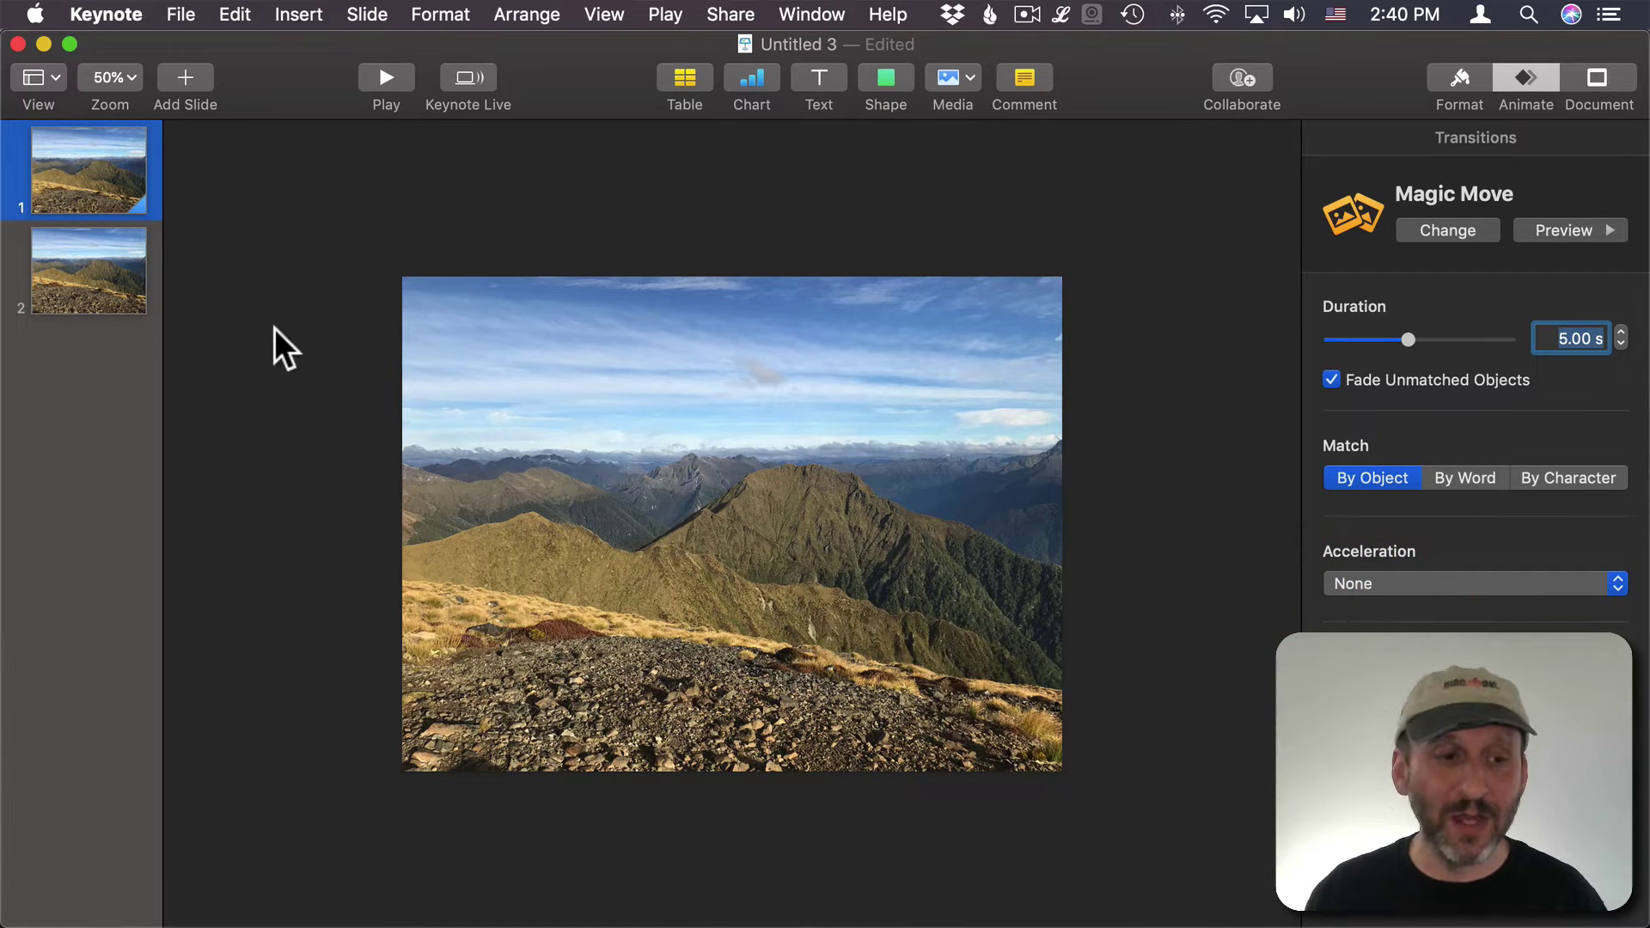
pyautogui.click(1558, 236)
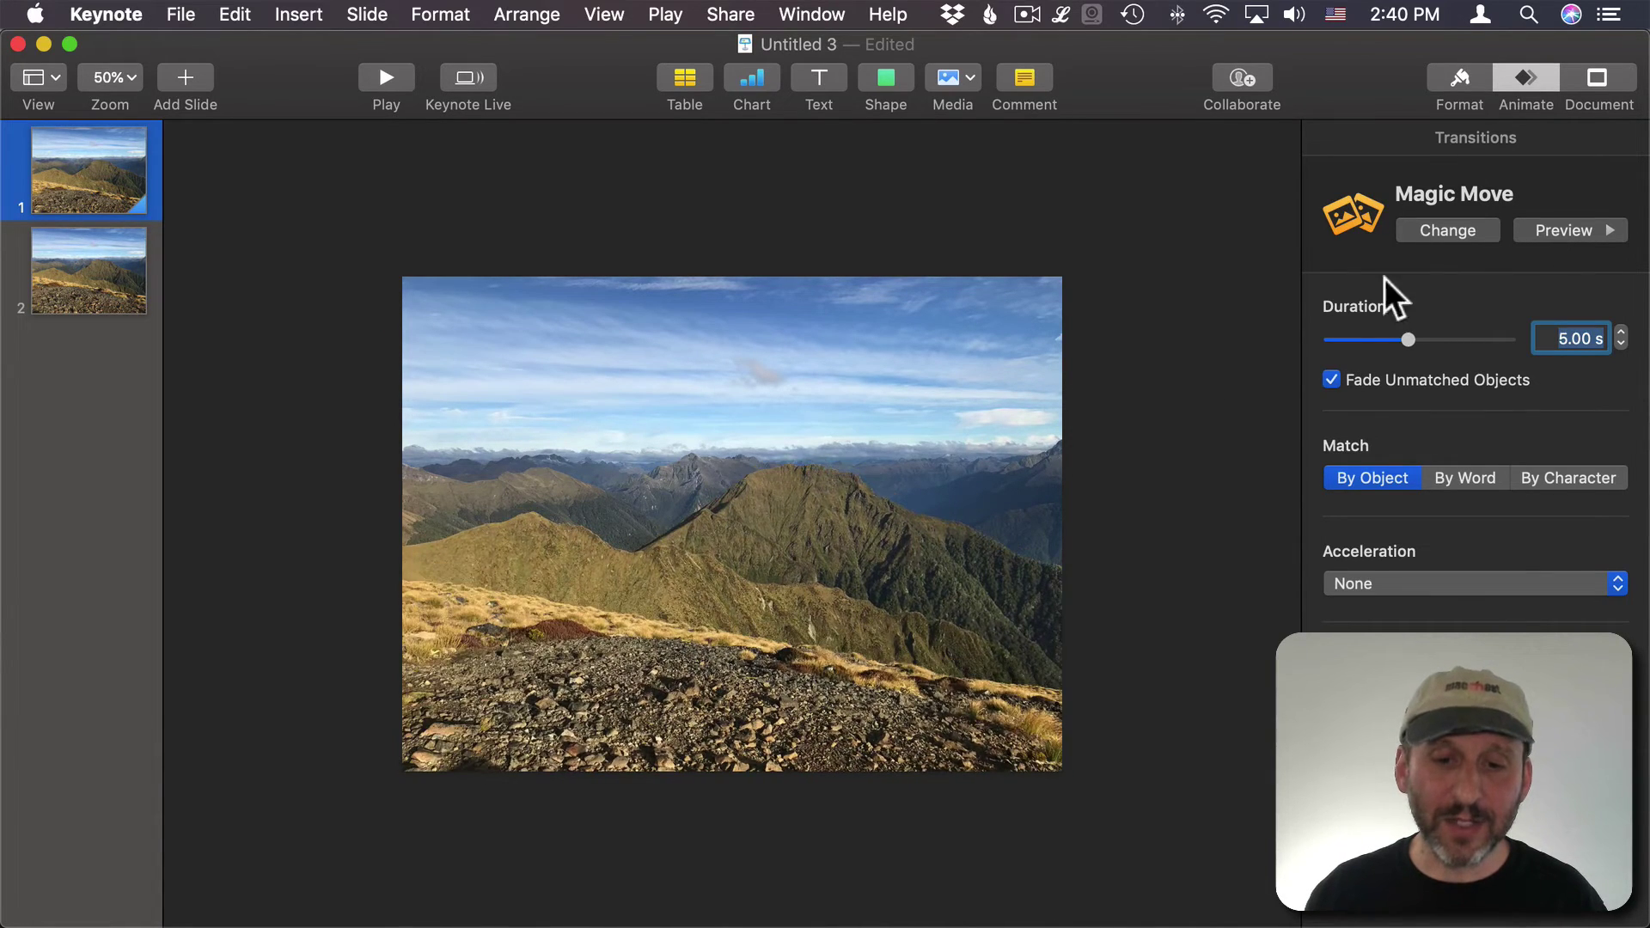
pyautogui.click(91, 286)
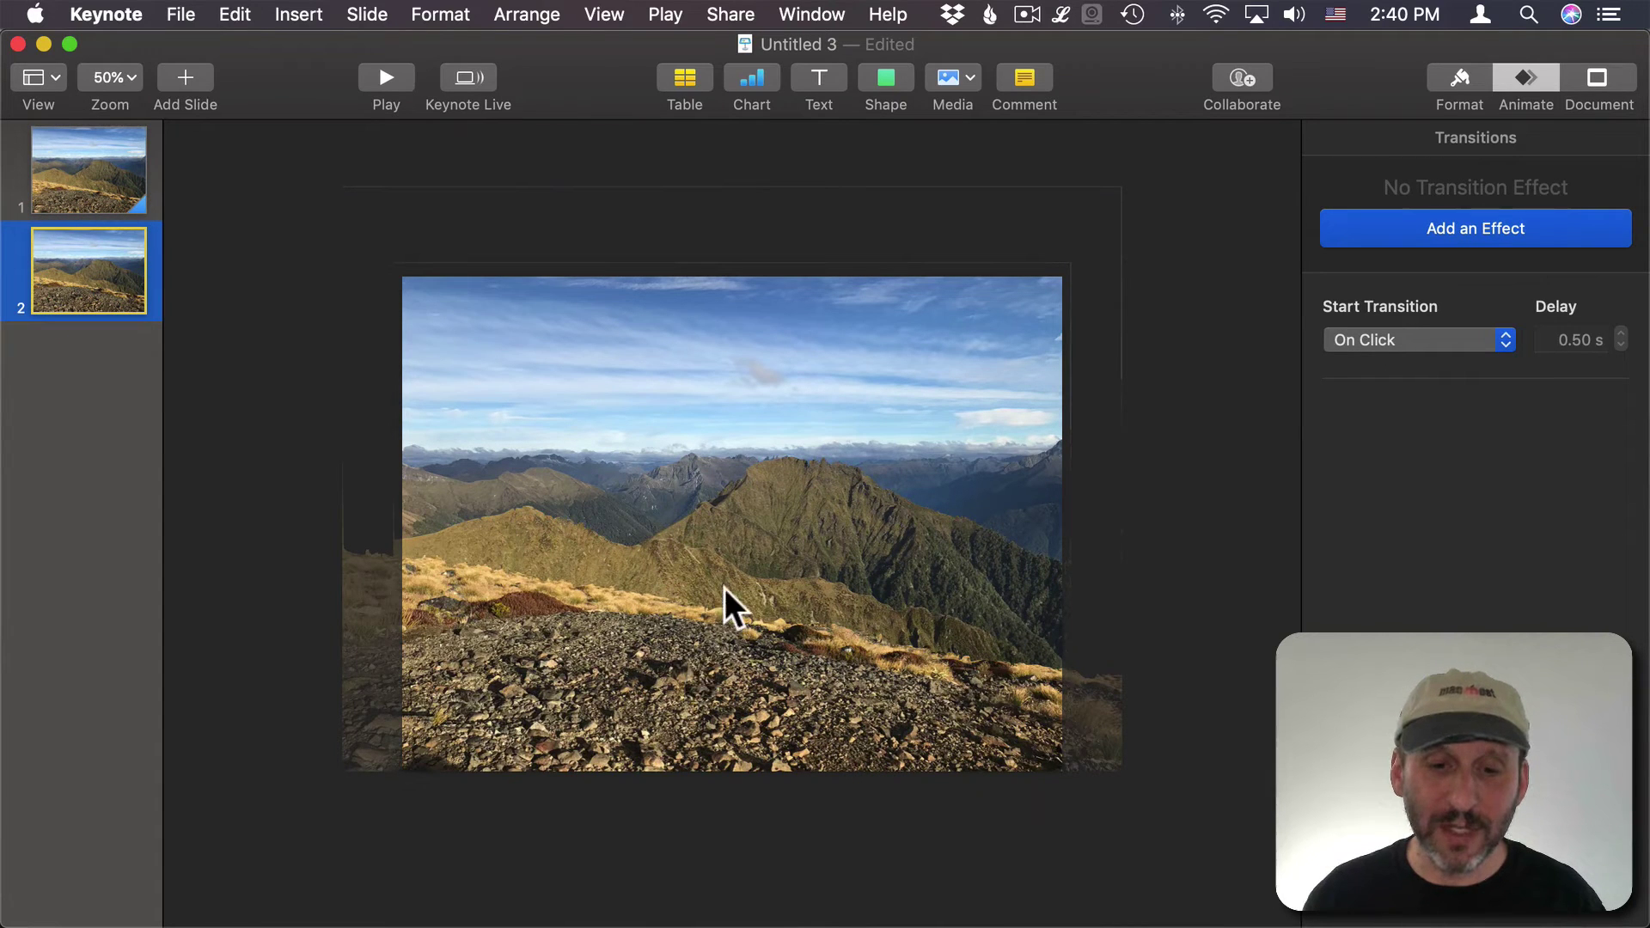
# - Nudge slide 2's front photo and background image slightly with the arrow keys
pyautogui.click(745, 542)
pyautogui.press('Down')
pyautogui.press('Down')
pyautogui.press('Down')
pyautogui.press('Down')
pyautogui.press('Down')
pyautogui.press('Down')
pyautogui.press('Down')
pyautogui.press('Down')
pyautogui.press('Down')
pyautogui.press('Down')
pyautogui.press('Down')
pyautogui.press('Down')
pyautogui.press('Down')
pyautogui.press('Down')
pyautogui.press('Down')
pyautogui.press('Down')
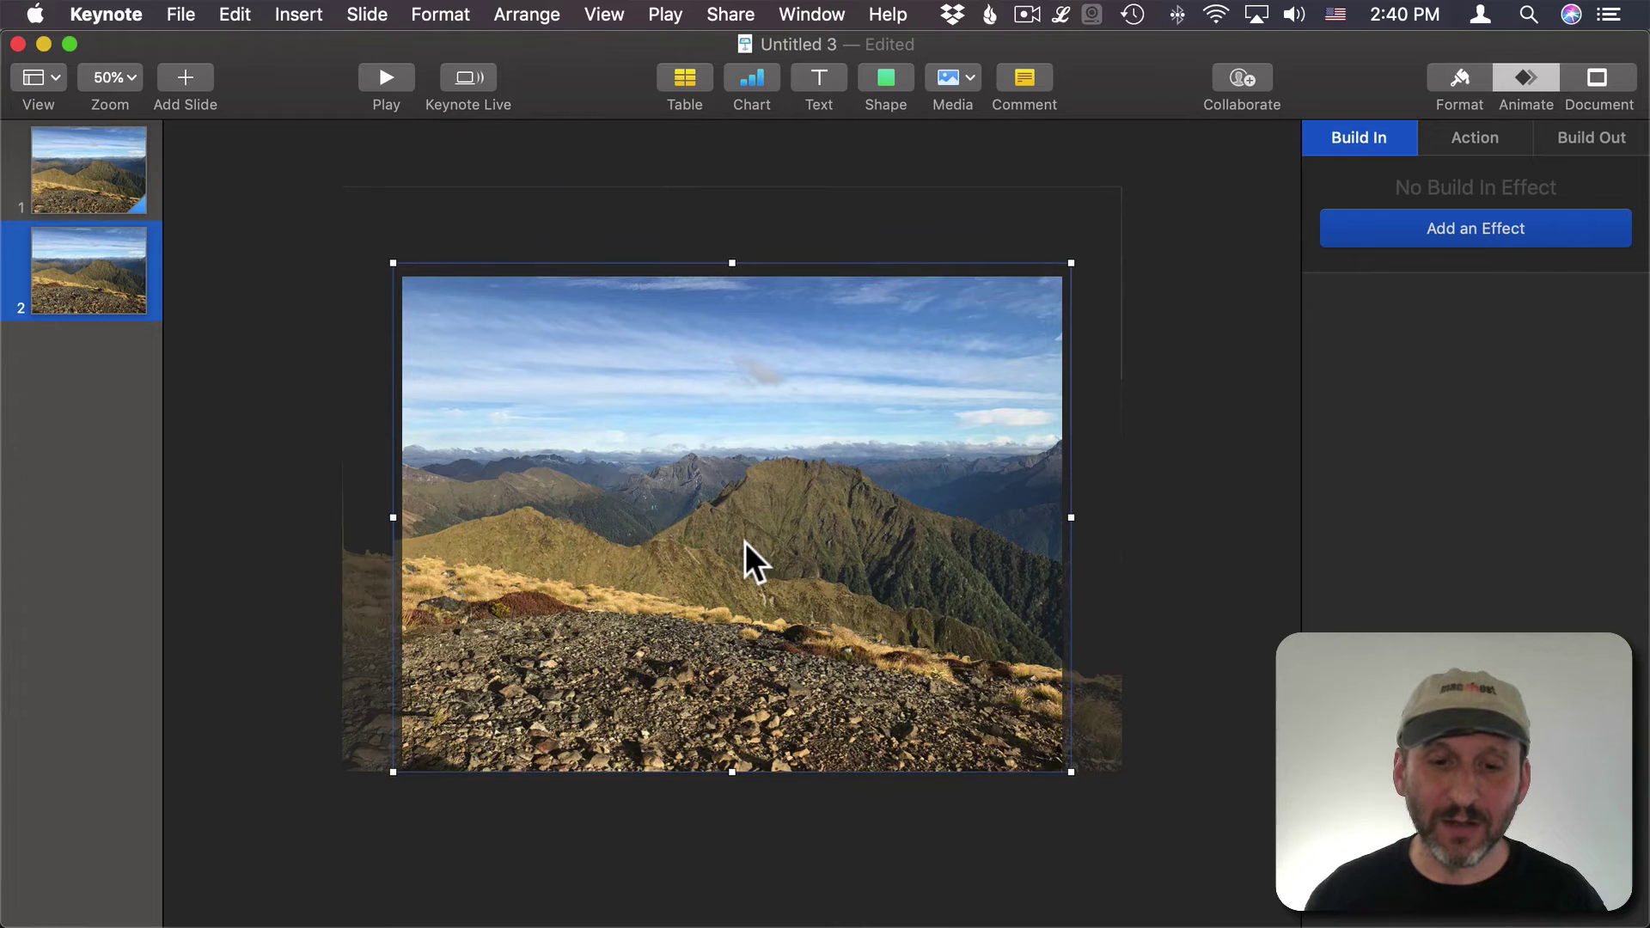
pyautogui.press('Up')
pyautogui.press('Up')
pyautogui.press('Up')
pyautogui.press('Up')
pyautogui.press('Up')
pyautogui.press('Up')
pyautogui.press('Up')
pyautogui.press('Up')
pyautogui.press('Up')
pyautogui.press('Up')
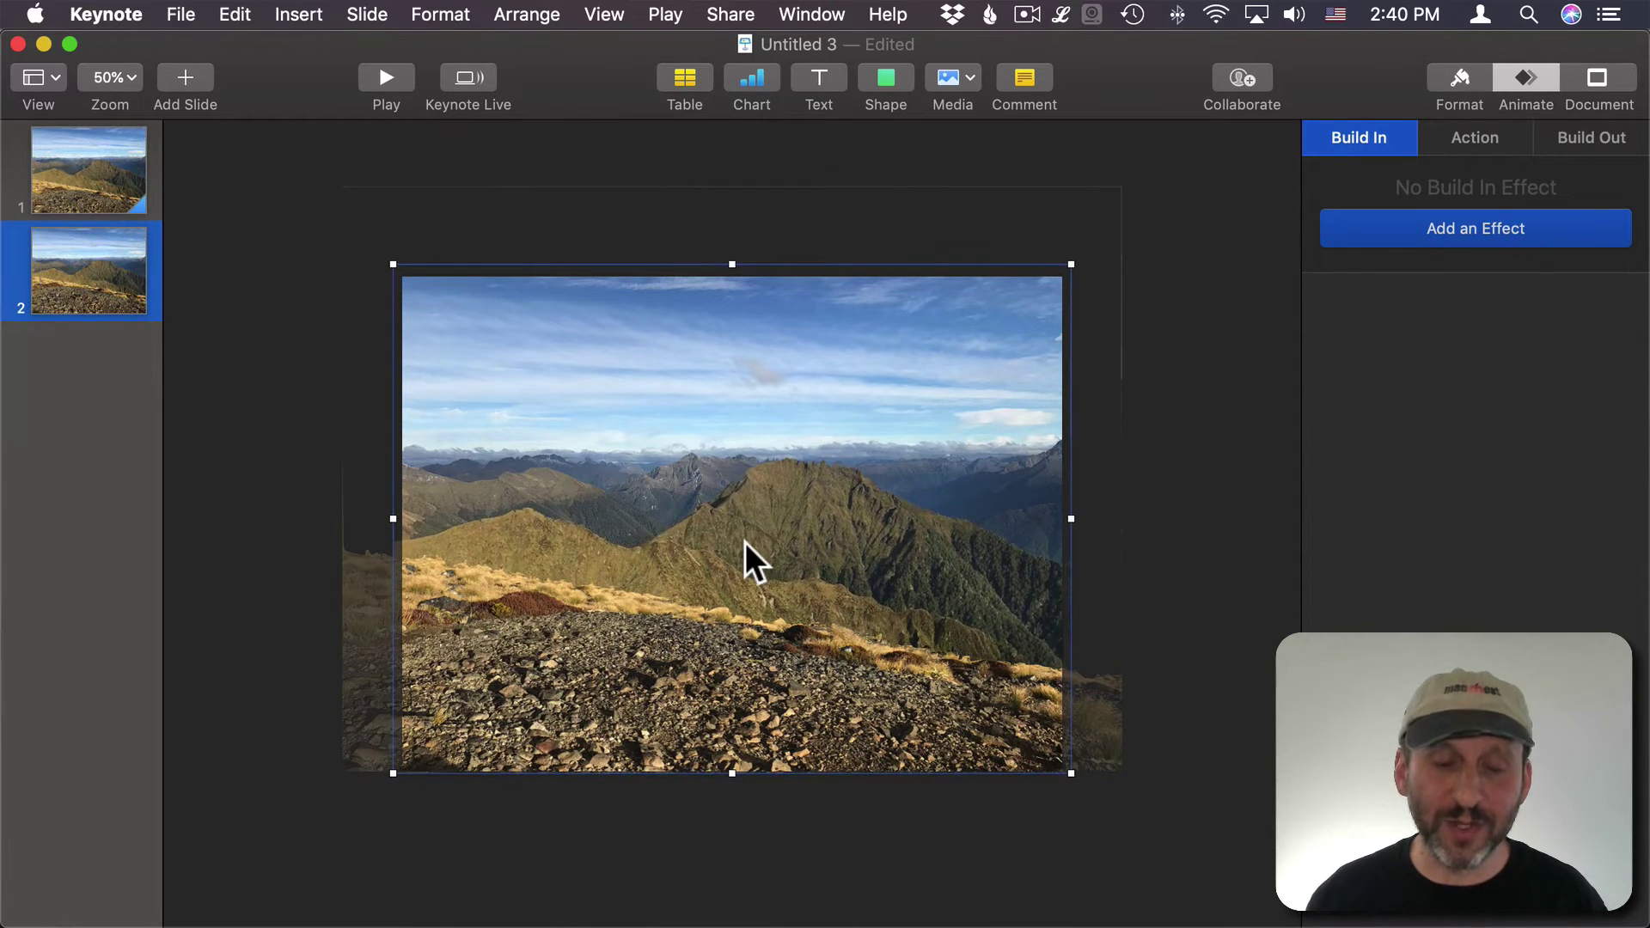
pyautogui.click(721, 739)
pyautogui.press('Down')
pyautogui.press('Down')
pyautogui.press('Down')
pyautogui.press('Down')
pyautogui.press('Down')
pyautogui.press('Down')
pyautogui.press('Down')
pyautogui.press('Down')
pyautogui.press('Down')
pyautogui.press('Down')
pyautogui.press('Down')
pyautogui.press('Down')
pyautogui.press('Down')
pyautogui.press('Down')
pyautogui.press('Down')
pyautogui.press('Down')
pyautogui.press('Down')
pyautogui.press('Down')
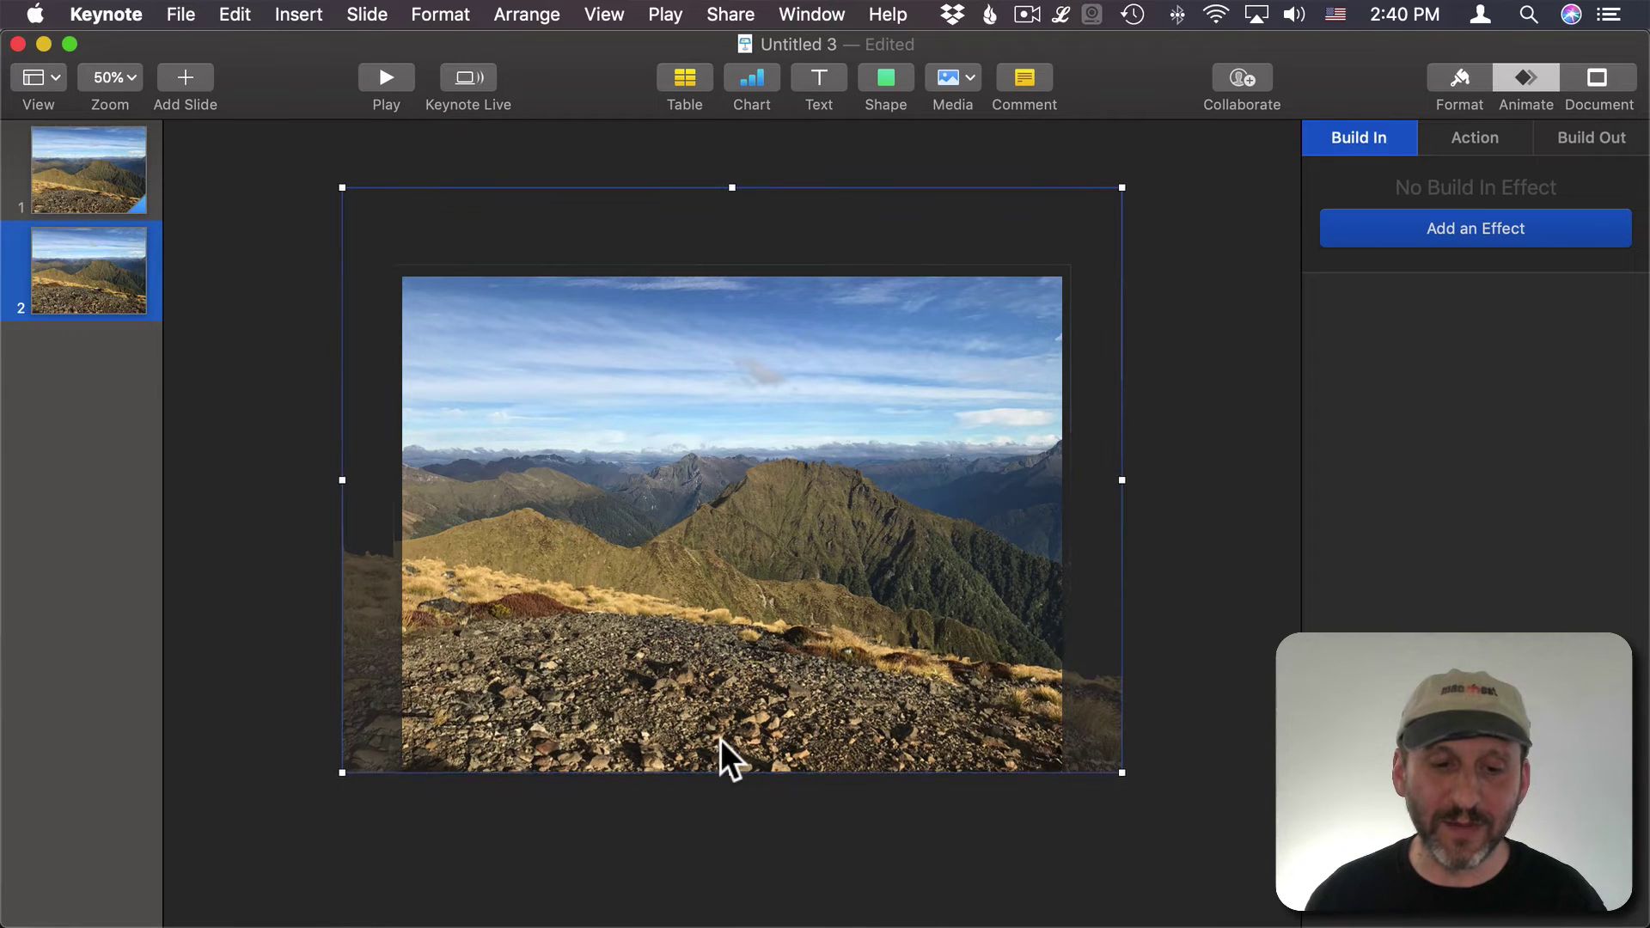
pyautogui.press('Down')
pyautogui.press('Down')
pyautogui.press('Down')
pyautogui.press('Down')
pyautogui.press('Down')
pyautogui.press('Down')
pyautogui.press('Down')
pyautogui.press('Down')
pyautogui.press('Down')
pyautogui.press('Down')
pyautogui.press('Down')
pyautogui.press('Down')
pyautogui.press('Down')
pyautogui.press('Down')
pyautogui.press('Down')
pyautogui.press('Down')
pyautogui.press('Down')
pyautogui.press('Down')
pyautogui.press('Down')
pyautogui.press('Down')
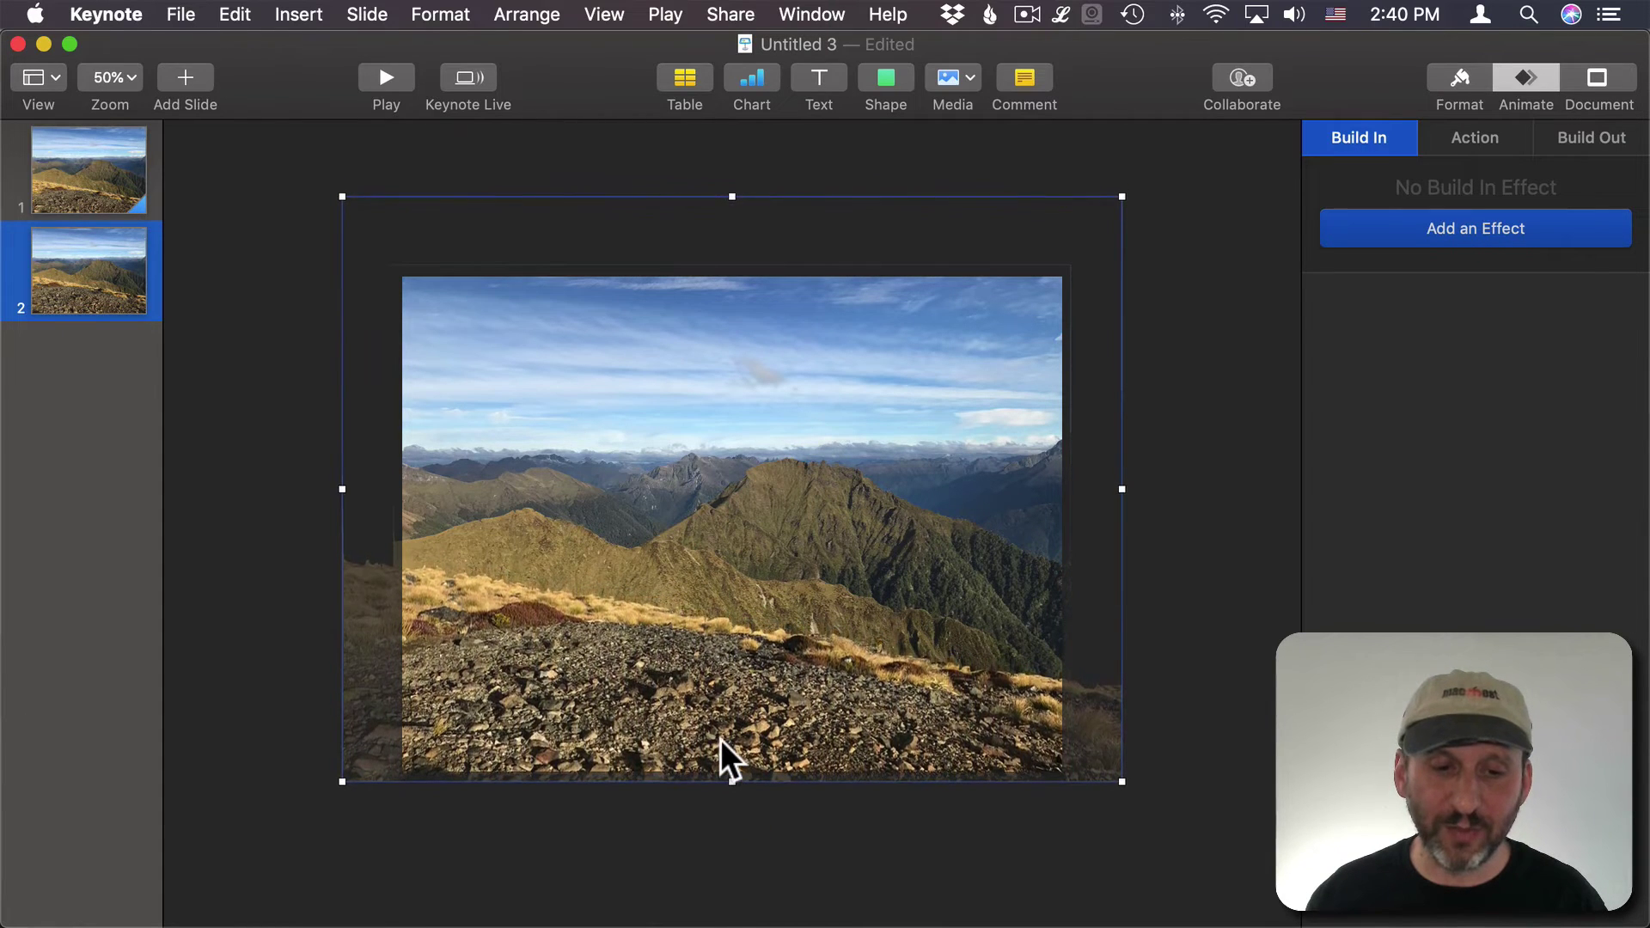
pyautogui.press('Up')
pyautogui.press('Up')
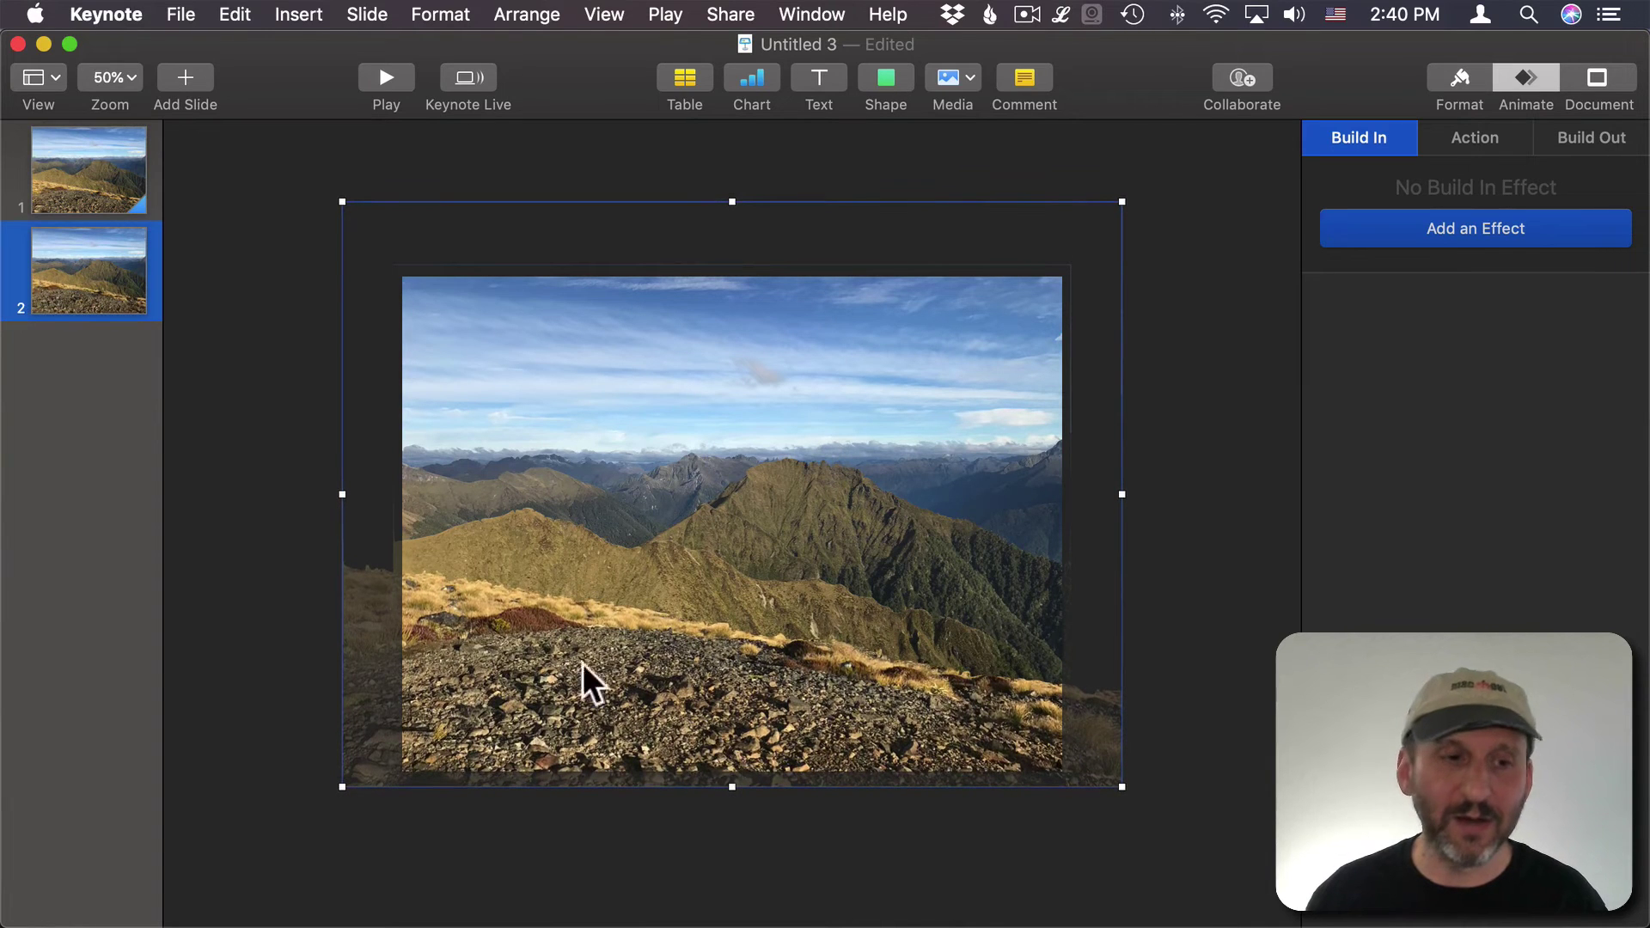
# - Preview slide 1's Magic Move again and change its duration to 10 seconds
pyautogui.click(104, 202)
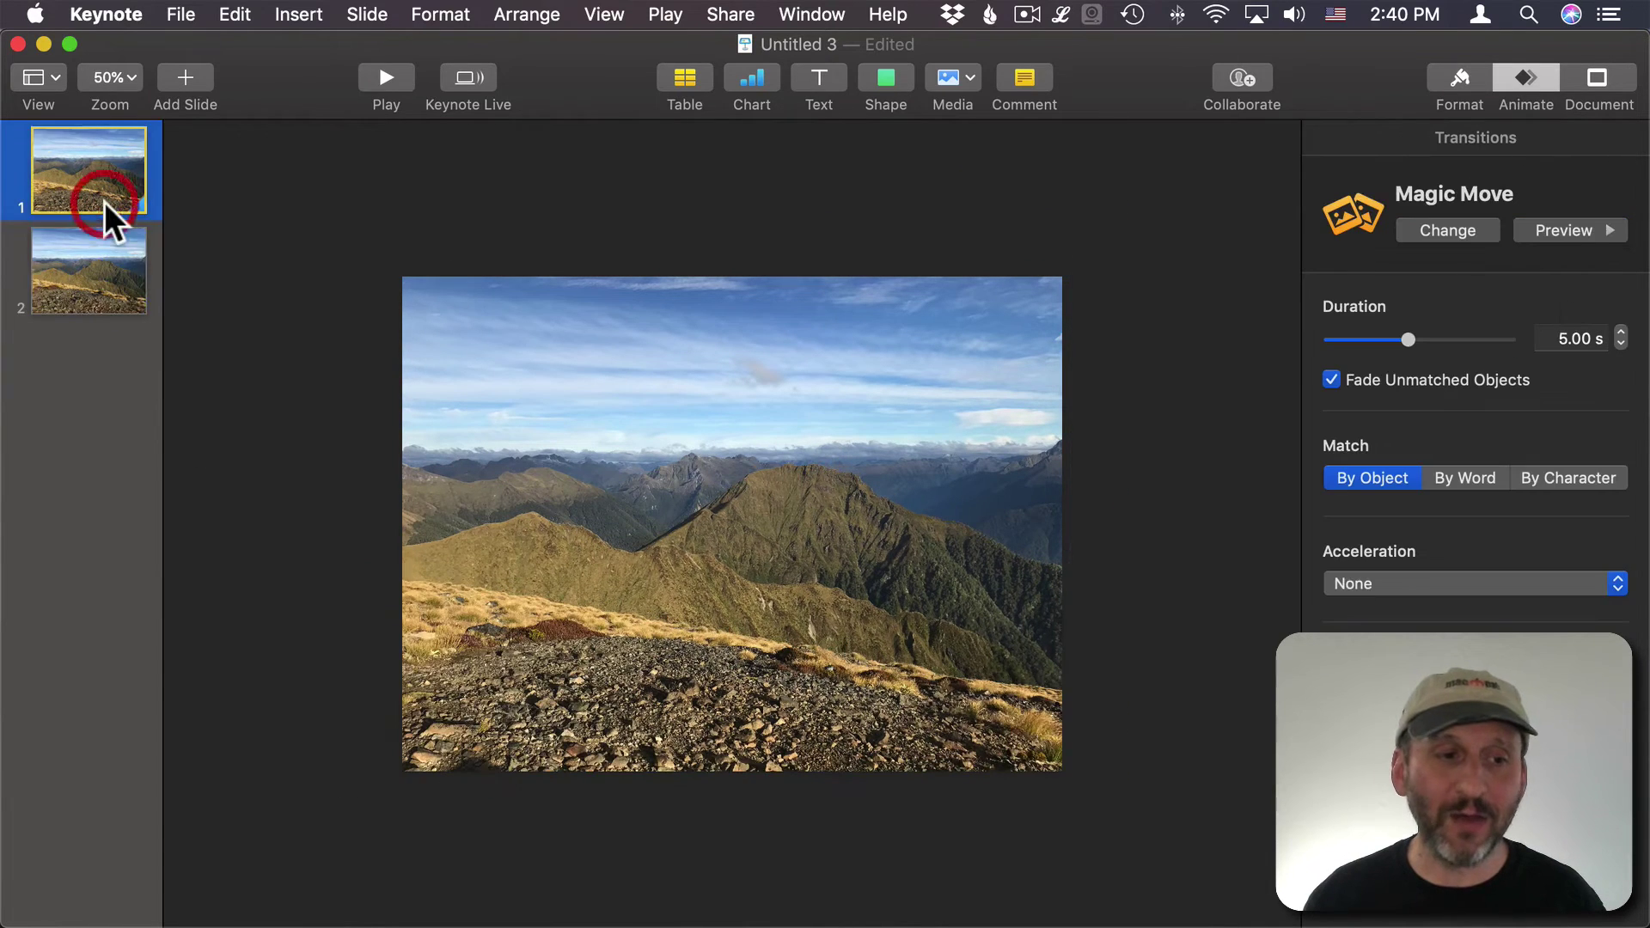
pyautogui.click(1562, 228)
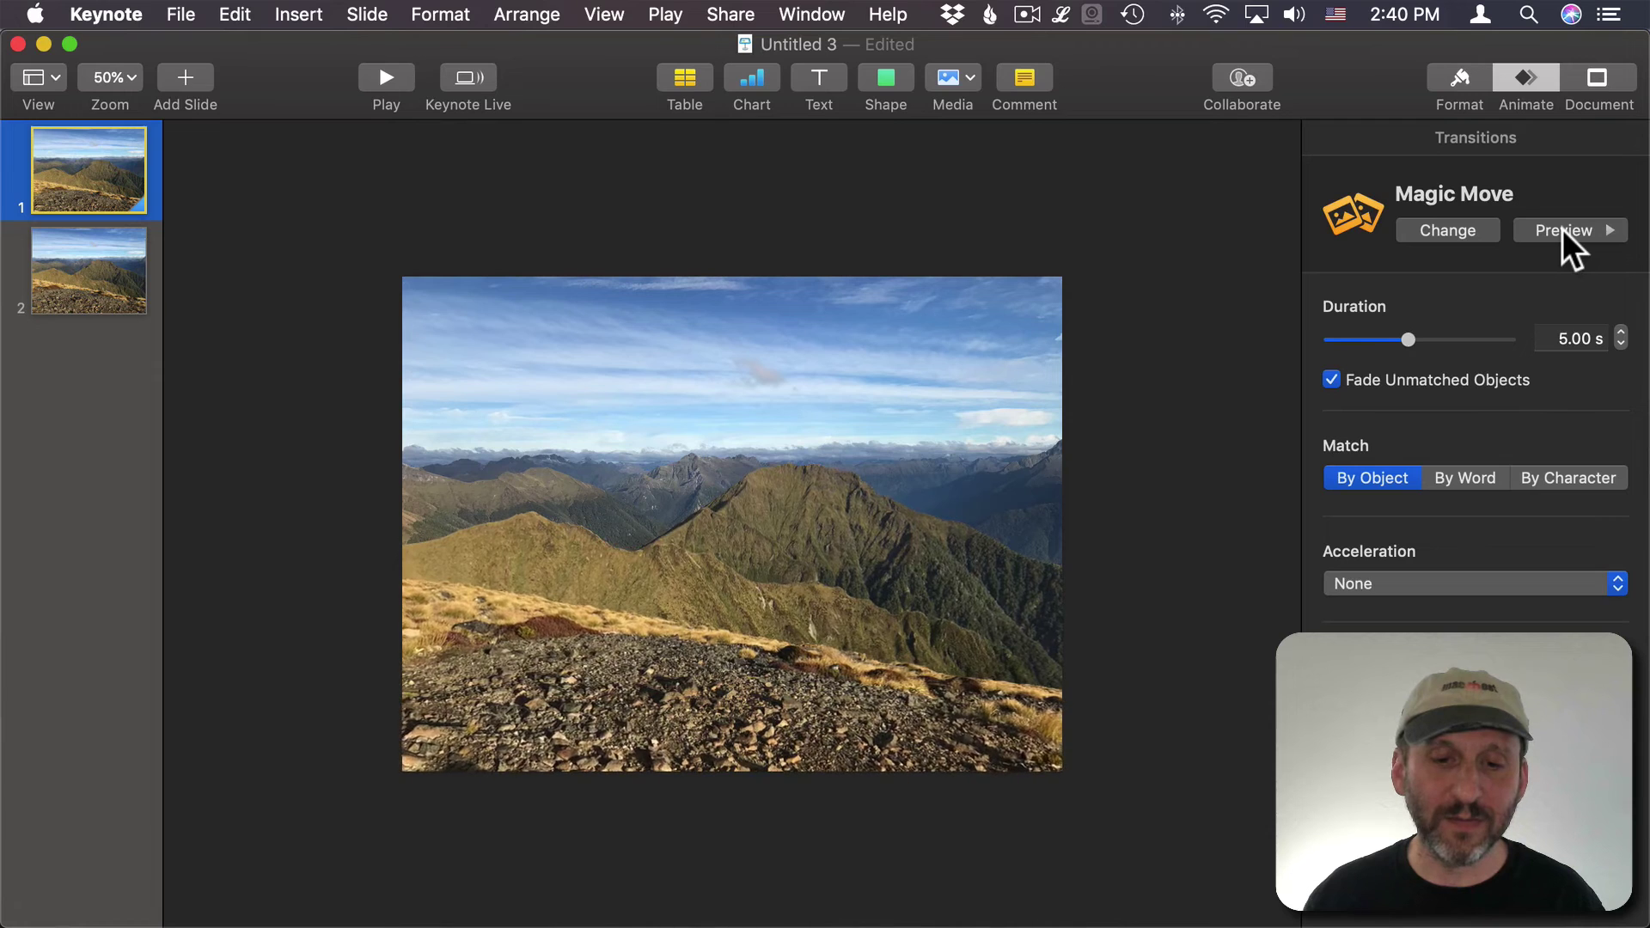
pyautogui.doubleClick(1581, 339)
pyautogui.write('10')
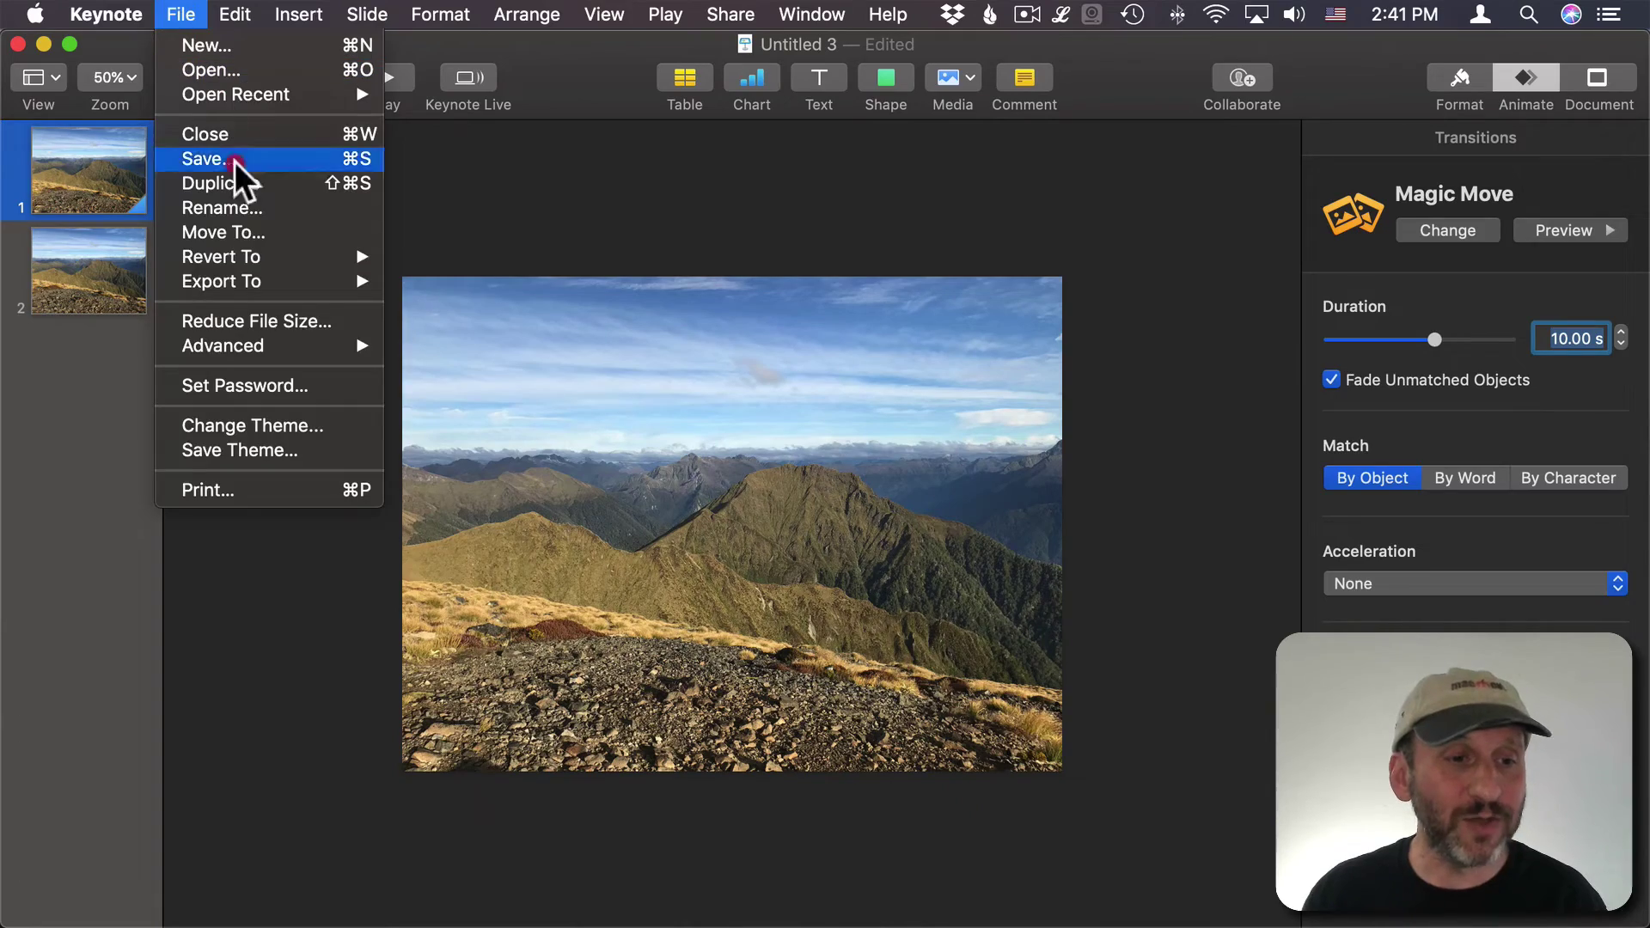
# - Export all slides as a self-playing movie with 0-second slide and build delays at 1024x768
pyautogui.moveTo(285, 284)
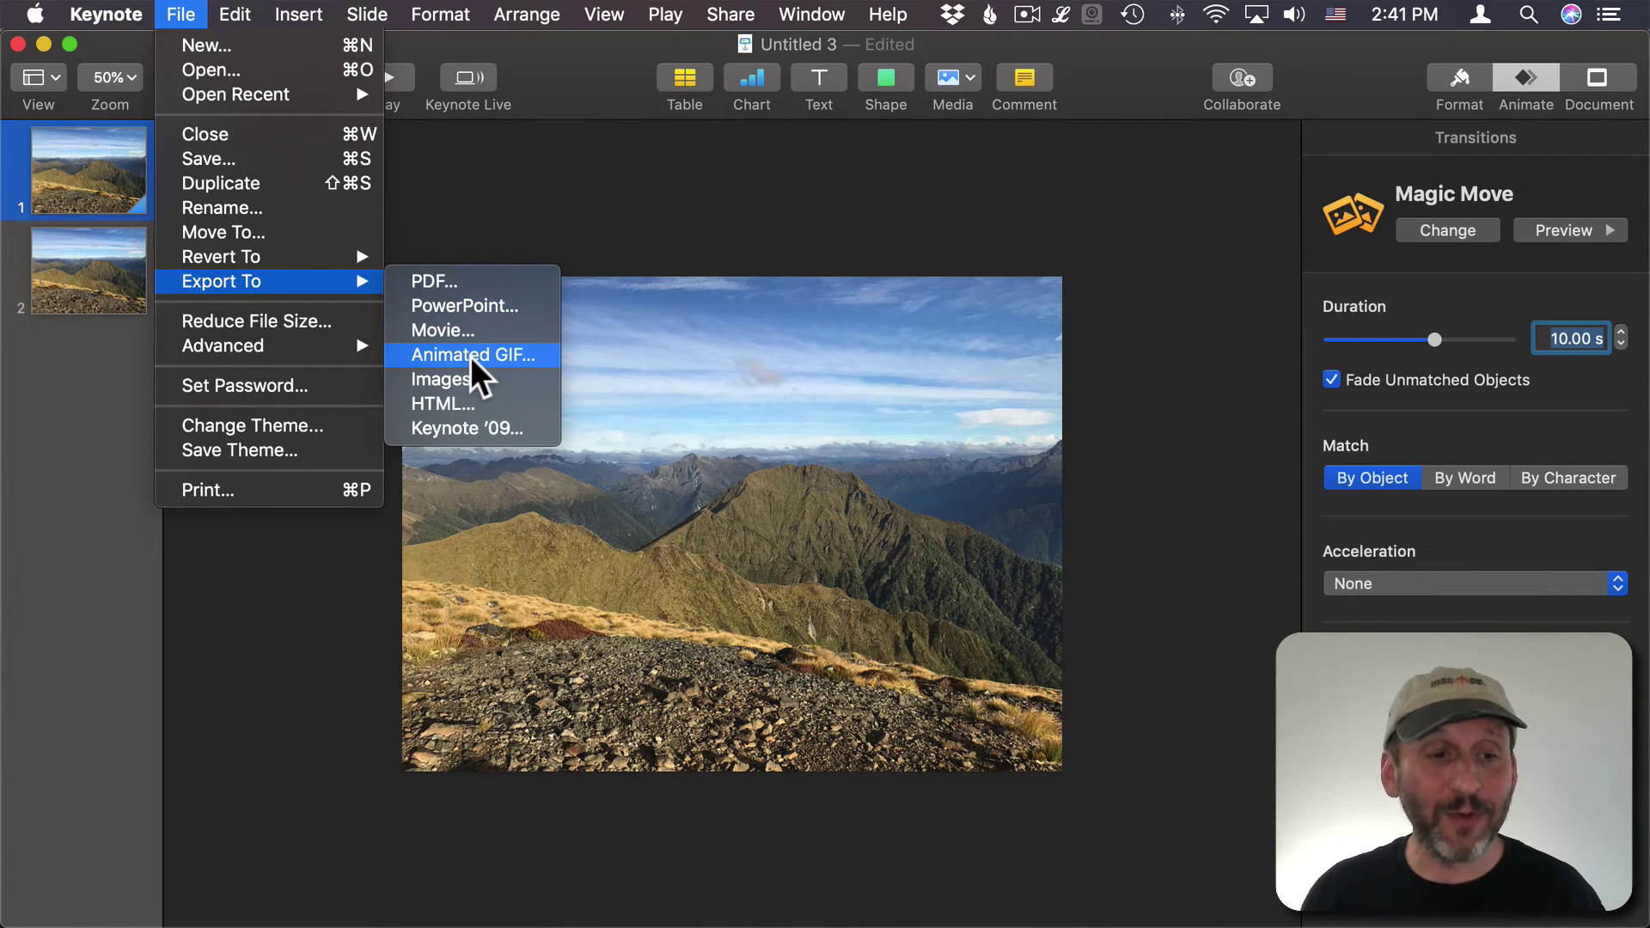
pyautogui.click(464, 329)
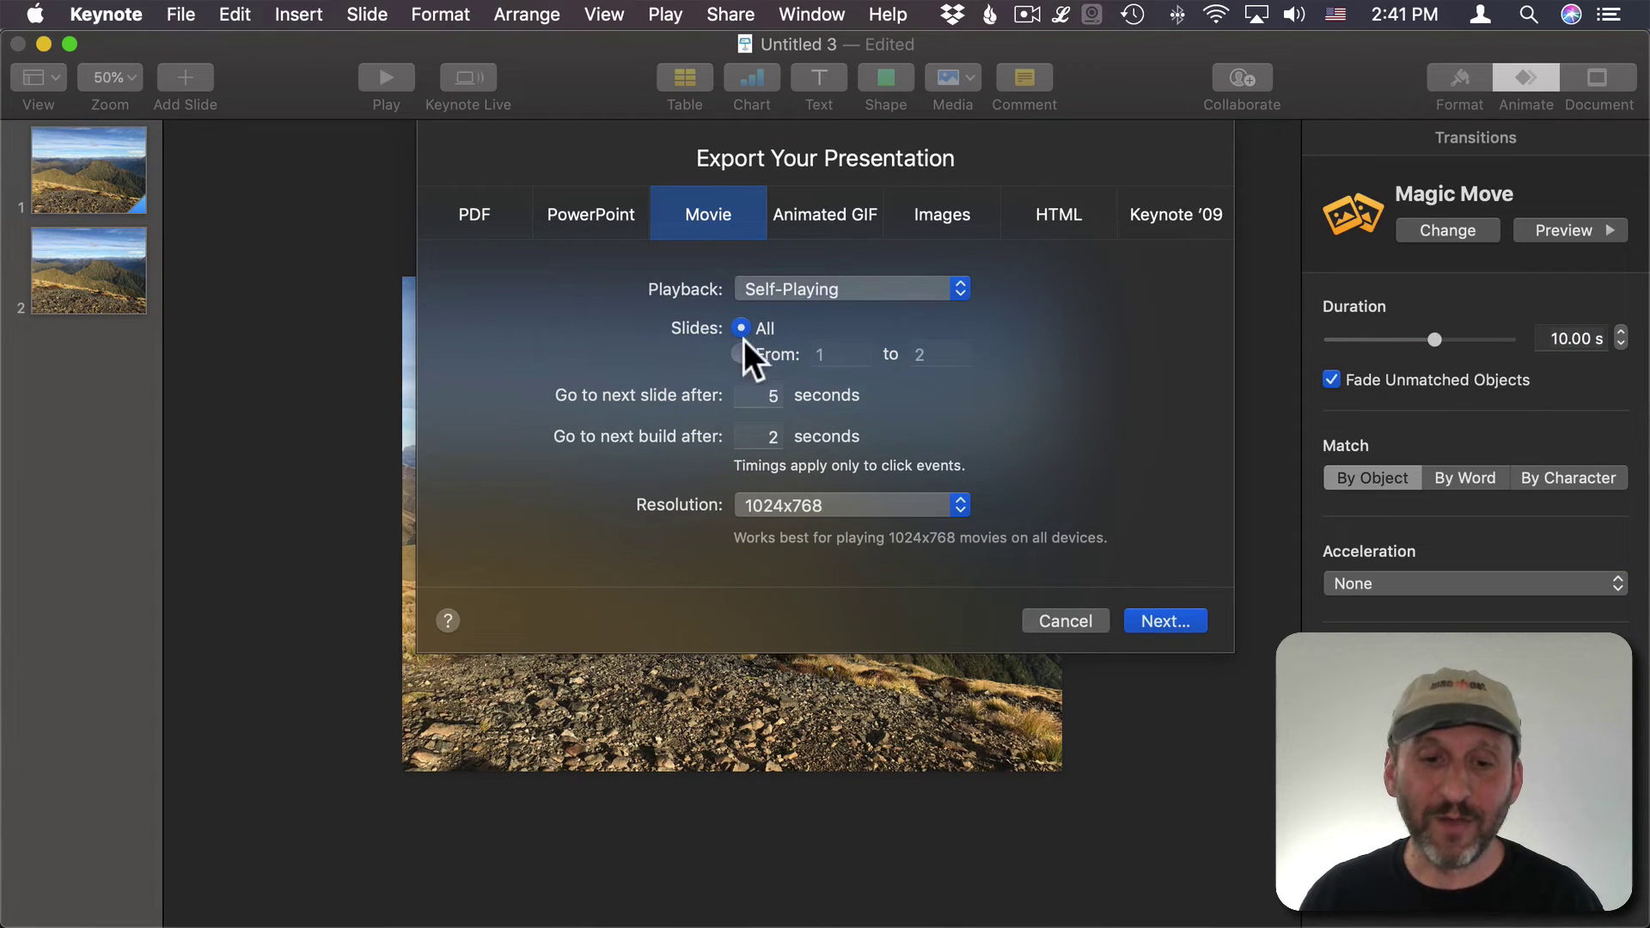
pyautogui.click(754, 397)
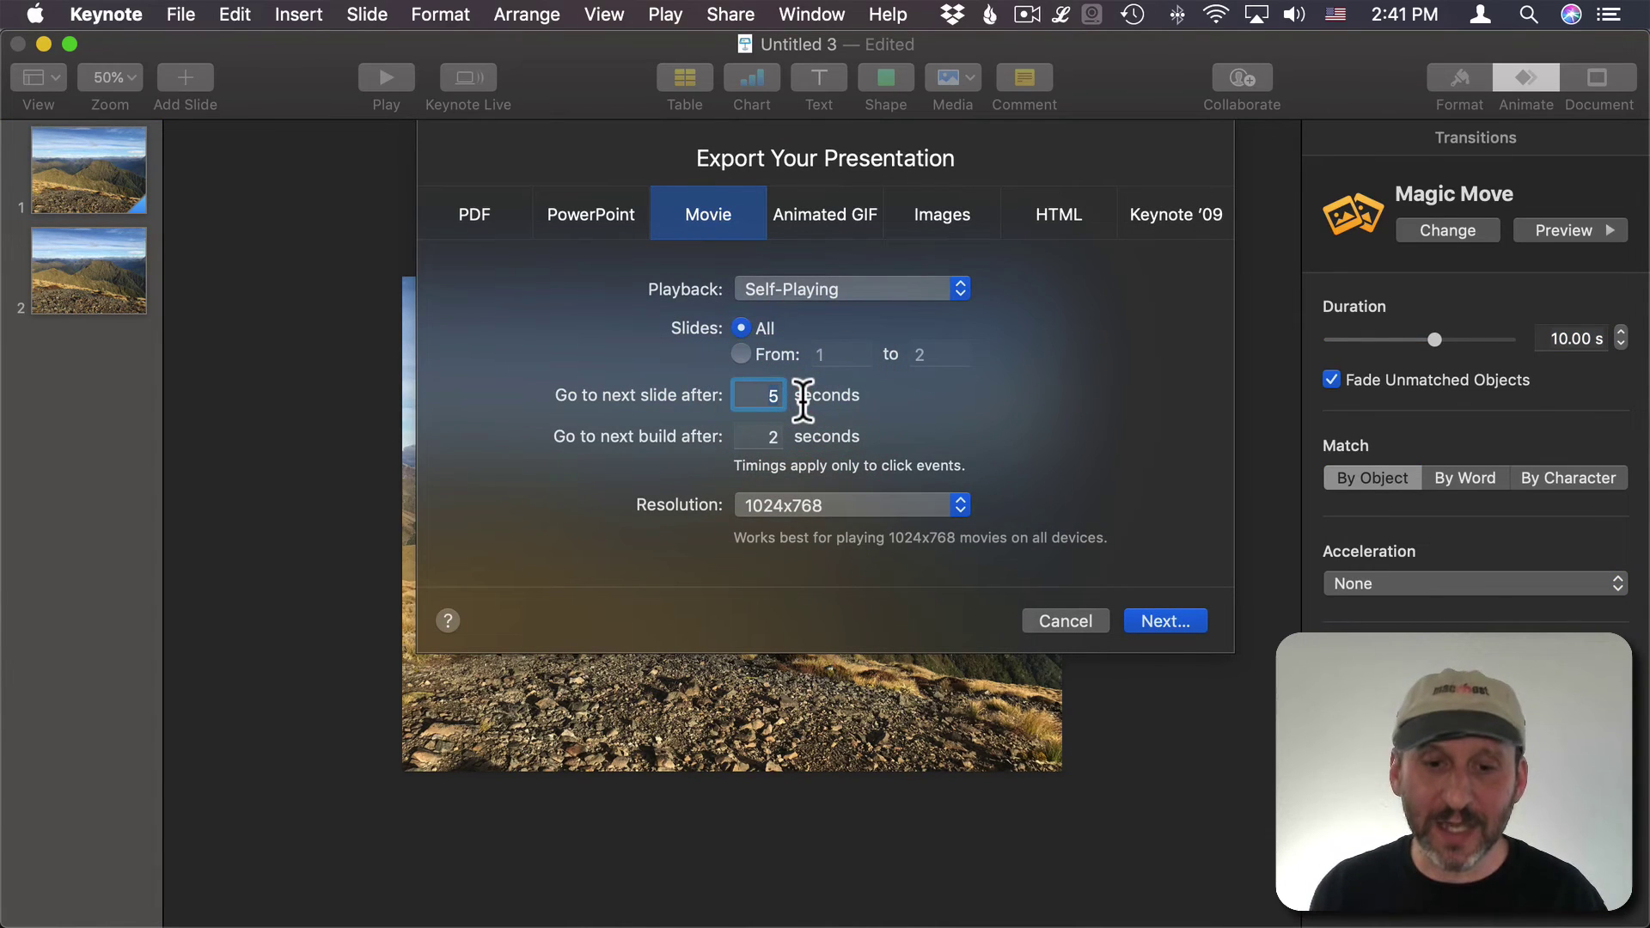
pyautogui.click(760, 436)
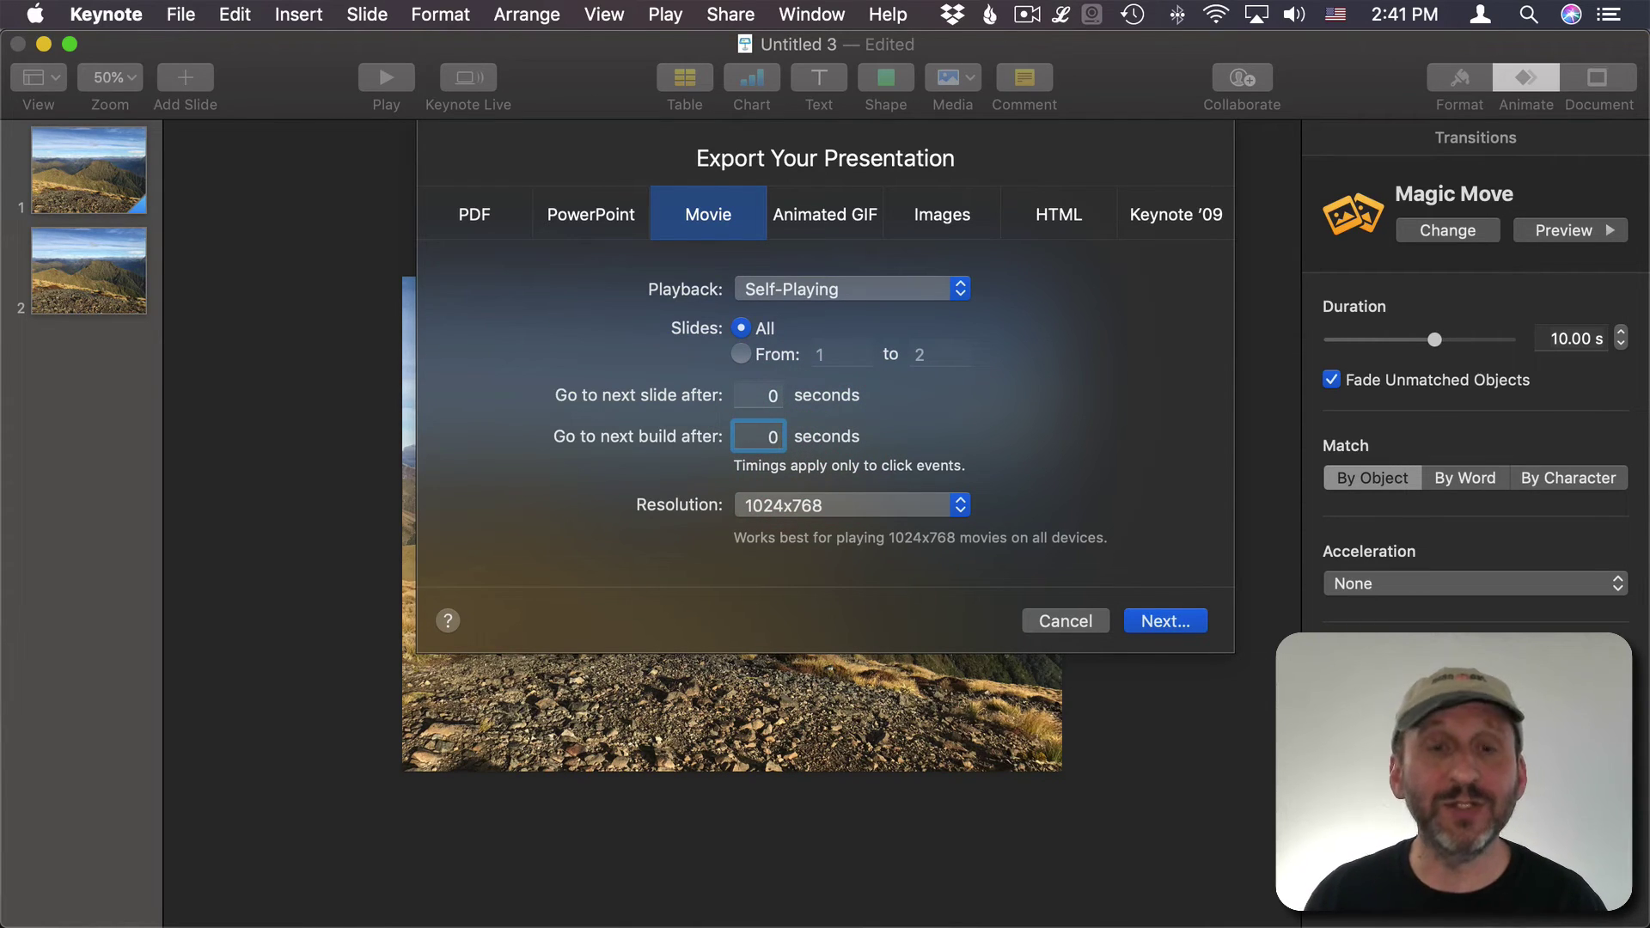
pyautogui.click(827, 507)
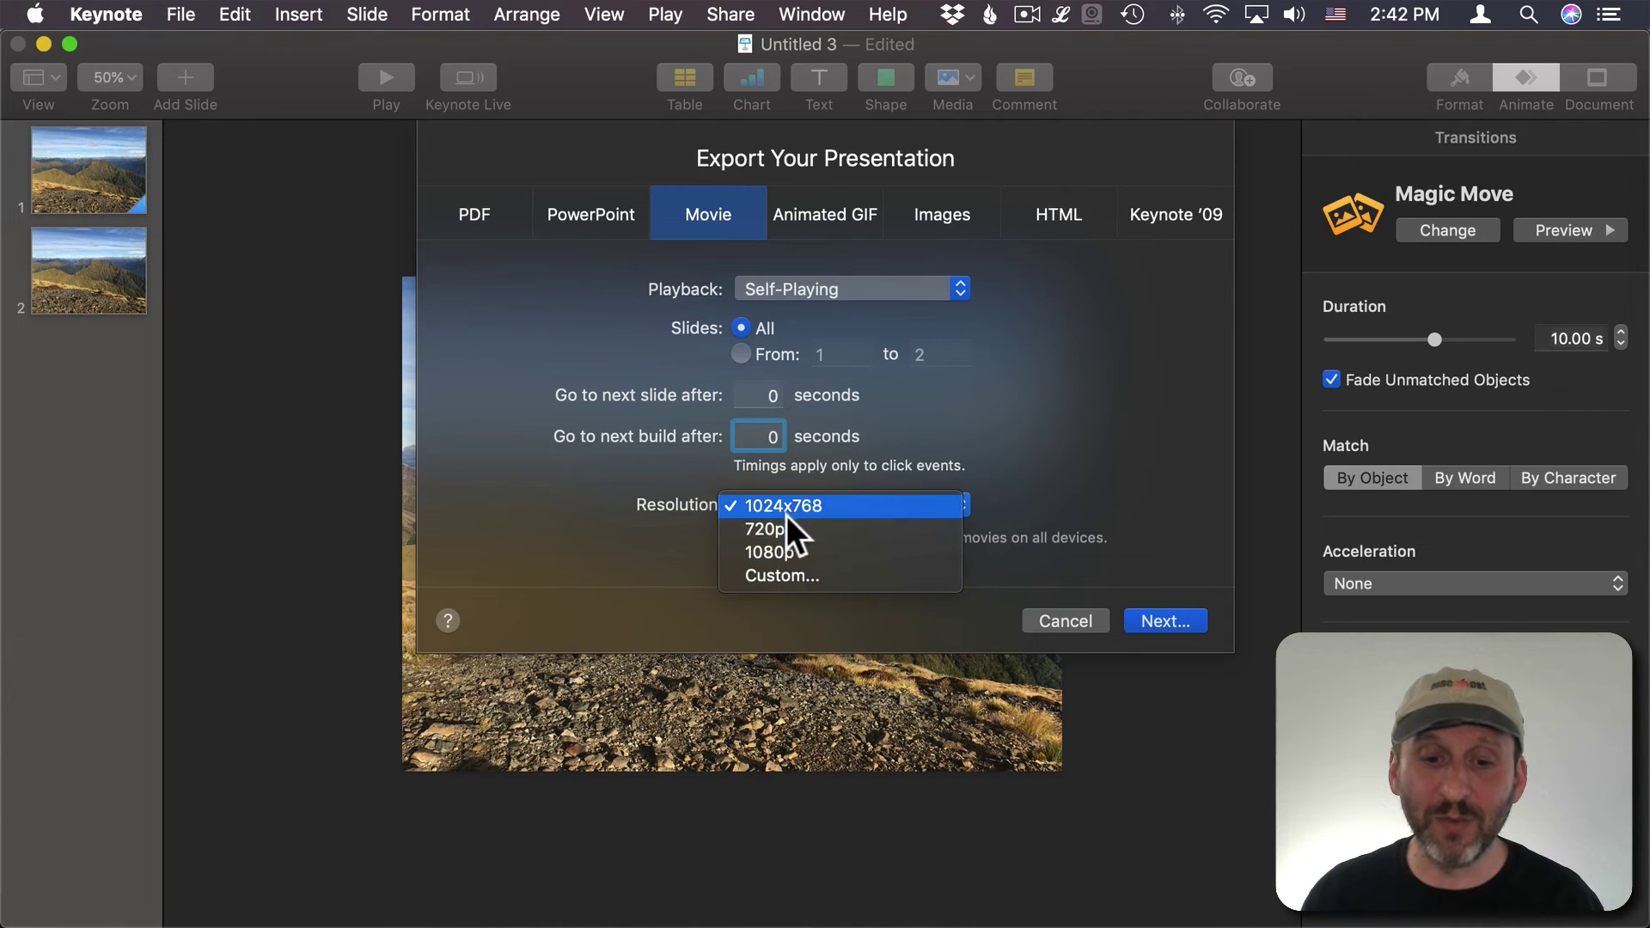
pyautogui.click(800, 508)
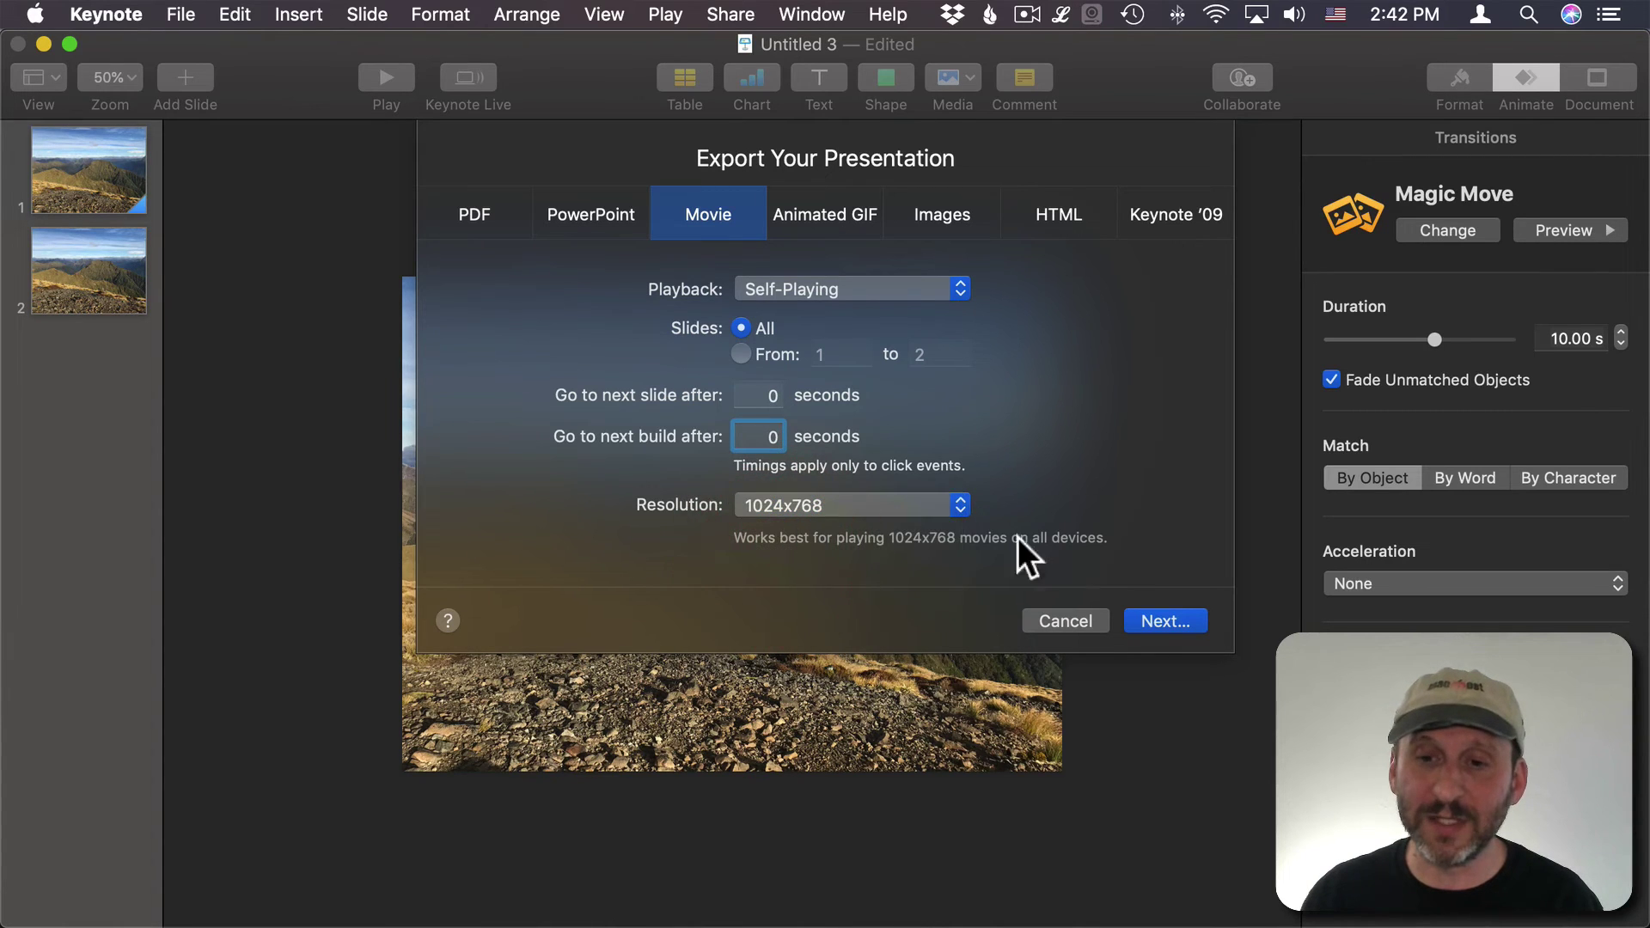
# - Save the movie as Untitled 3.m4v, open it from the desktop, and play it in QuickTime Player
pyautogui.click(1157, 620)
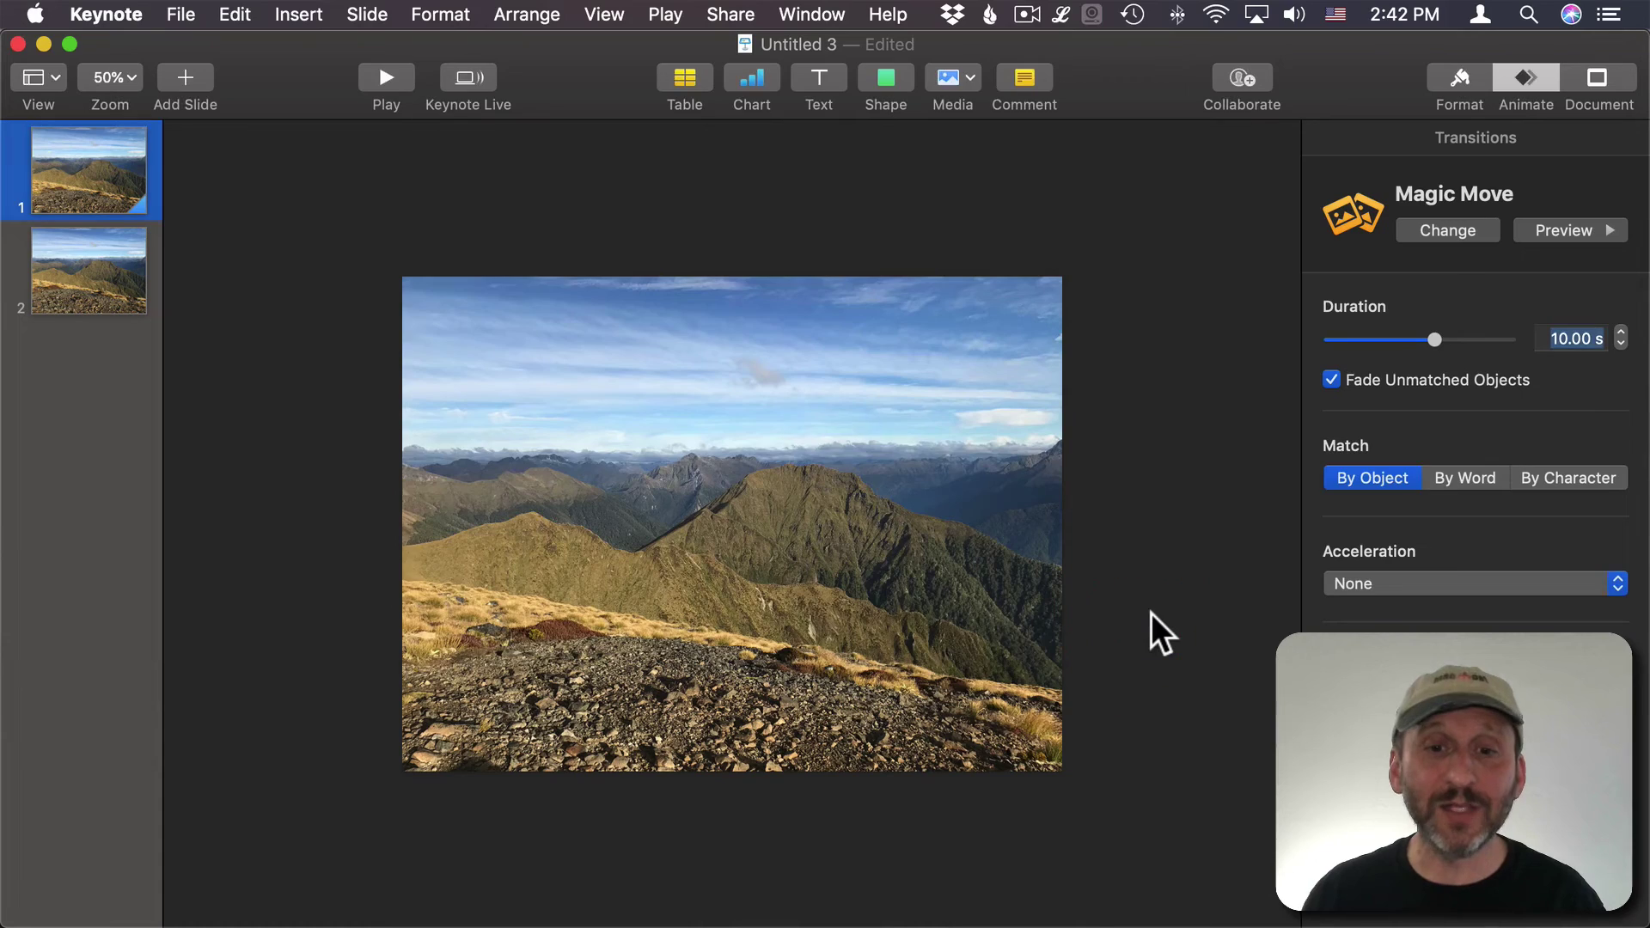
pyautogui.press('Return')
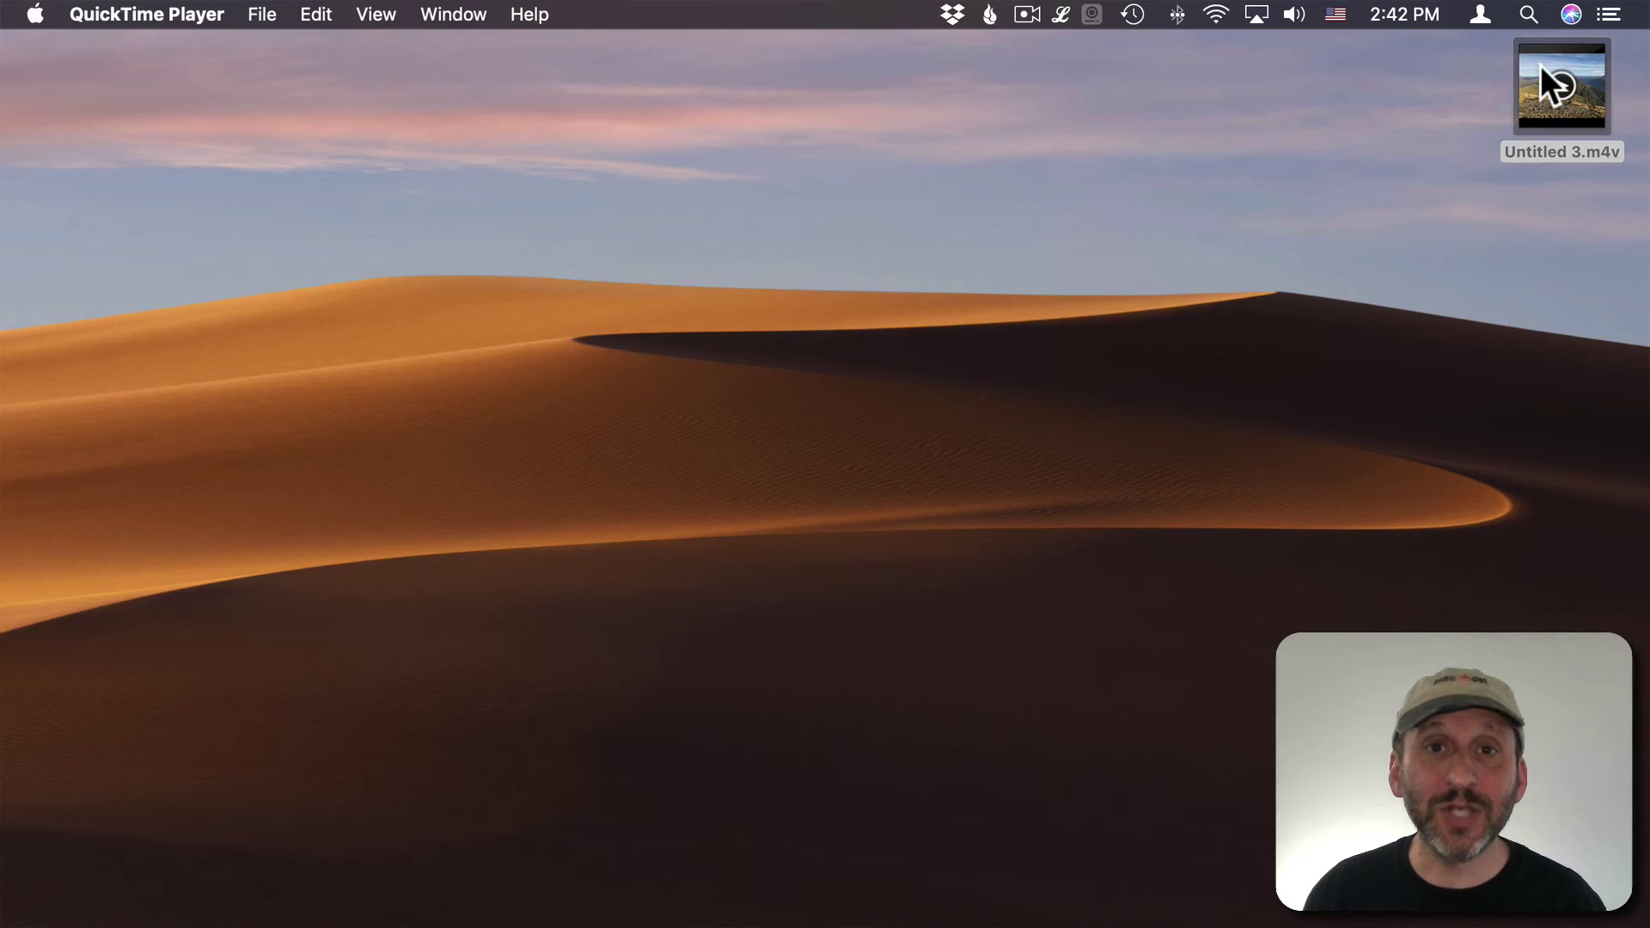
pyautogui.doubleClick(1539, 67)
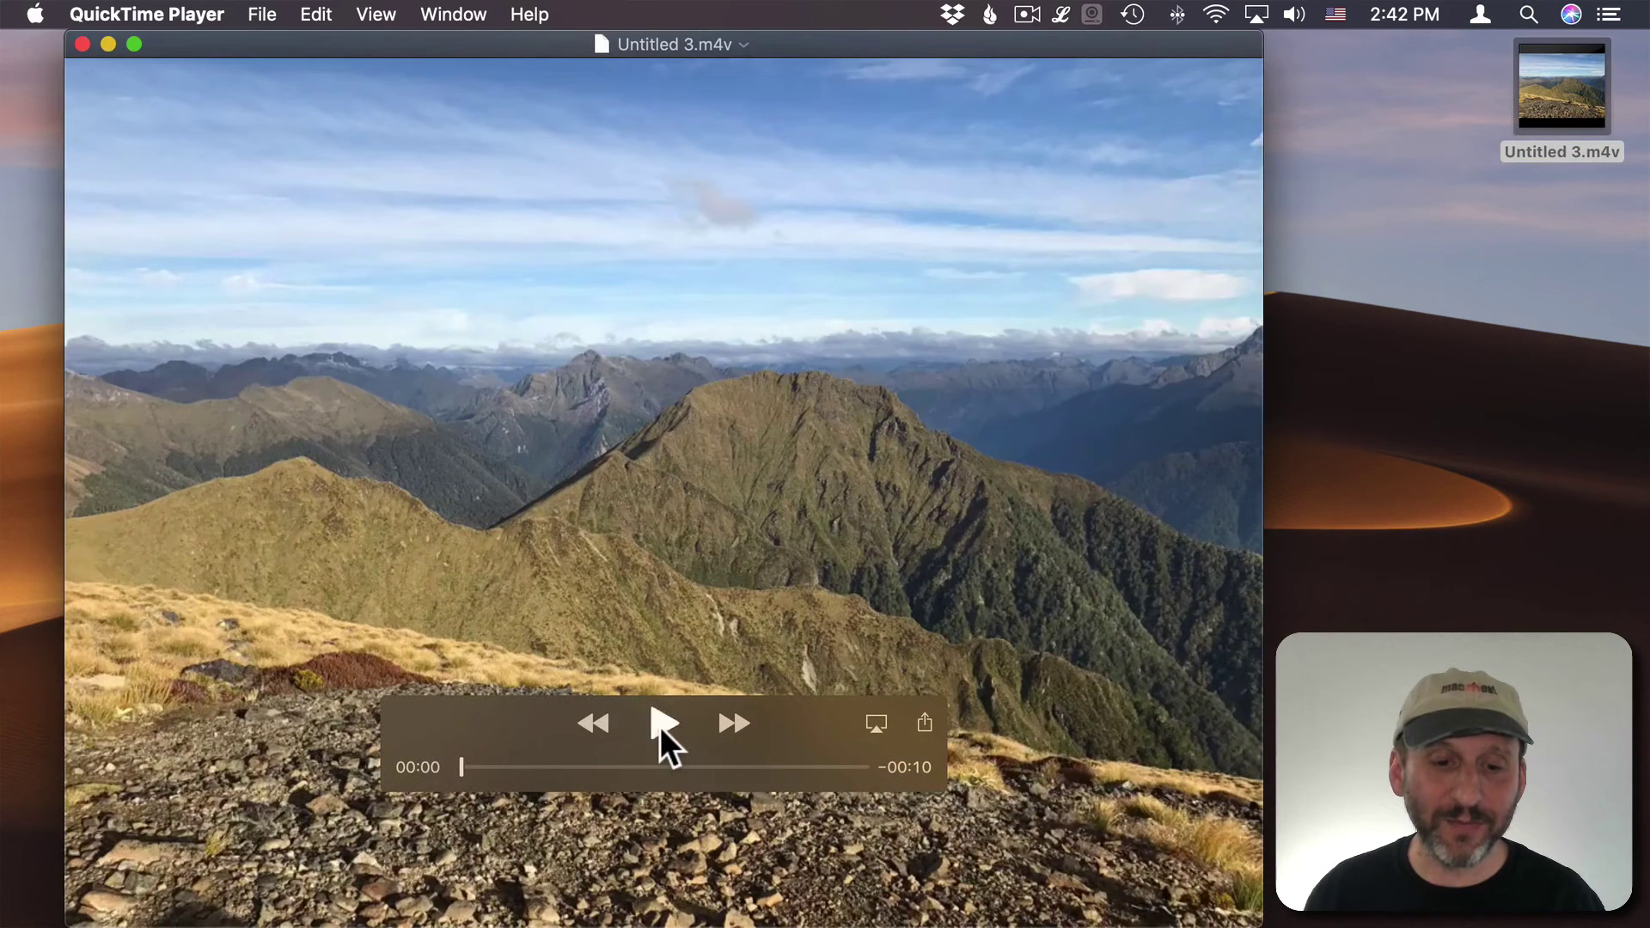
pyautogui.click(663, 725)
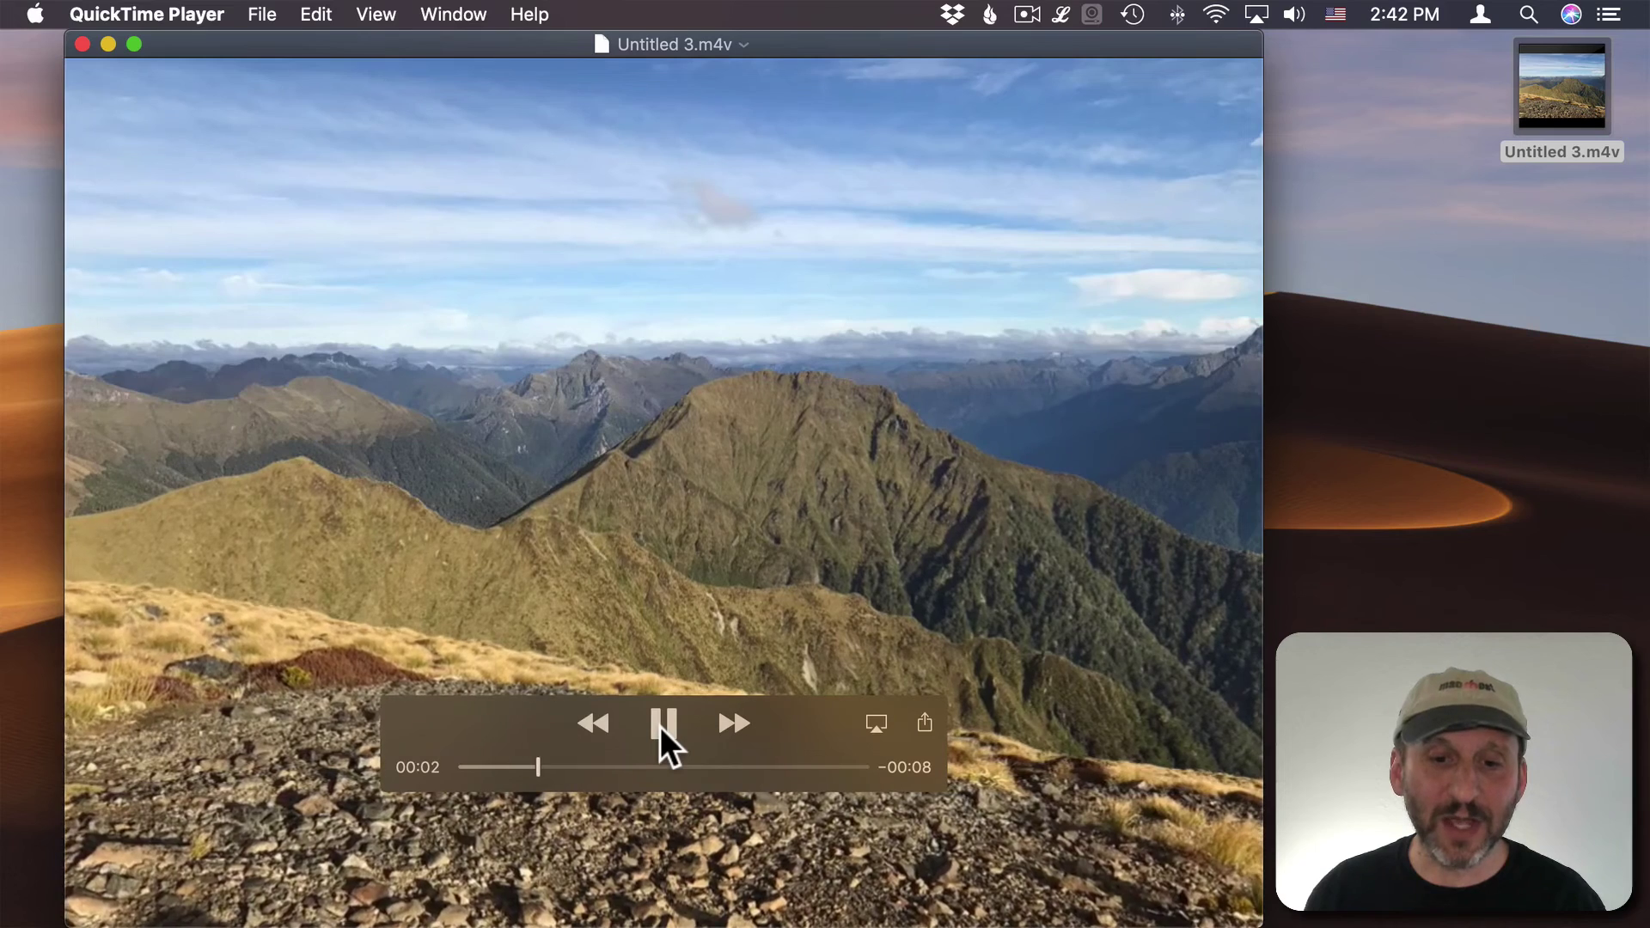